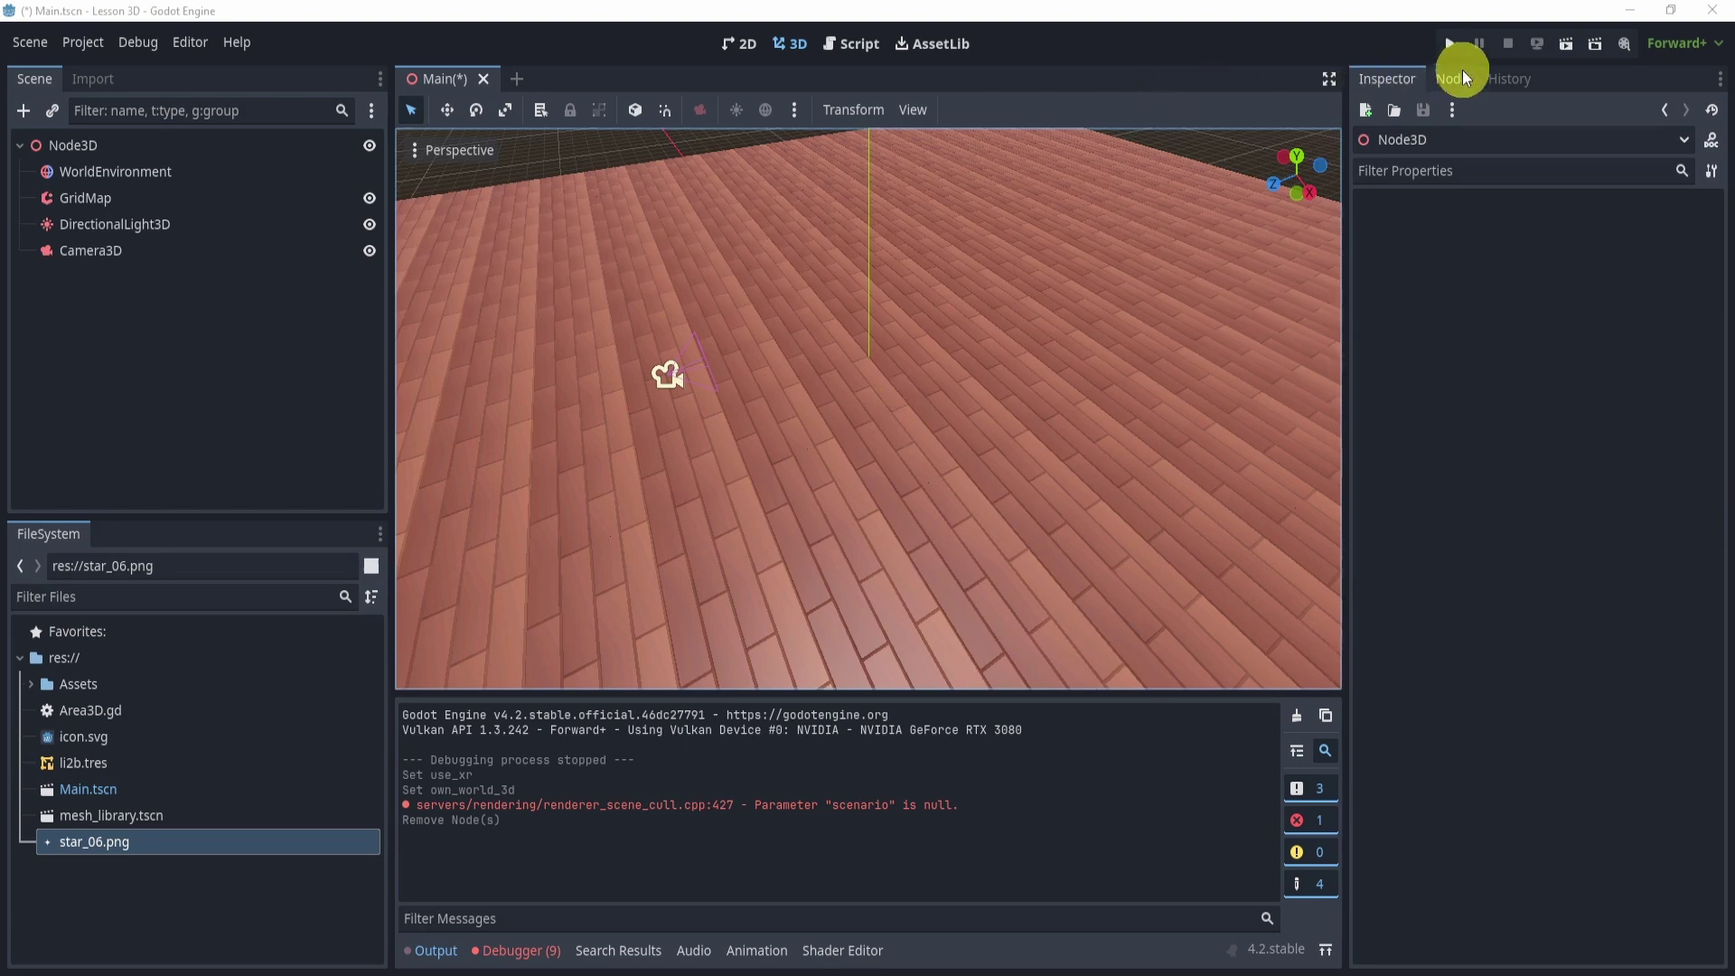
# Run the scene to preview the brick-tiled floor, then close the Lesson 3D game window
pyautogui.click(1450, 46)
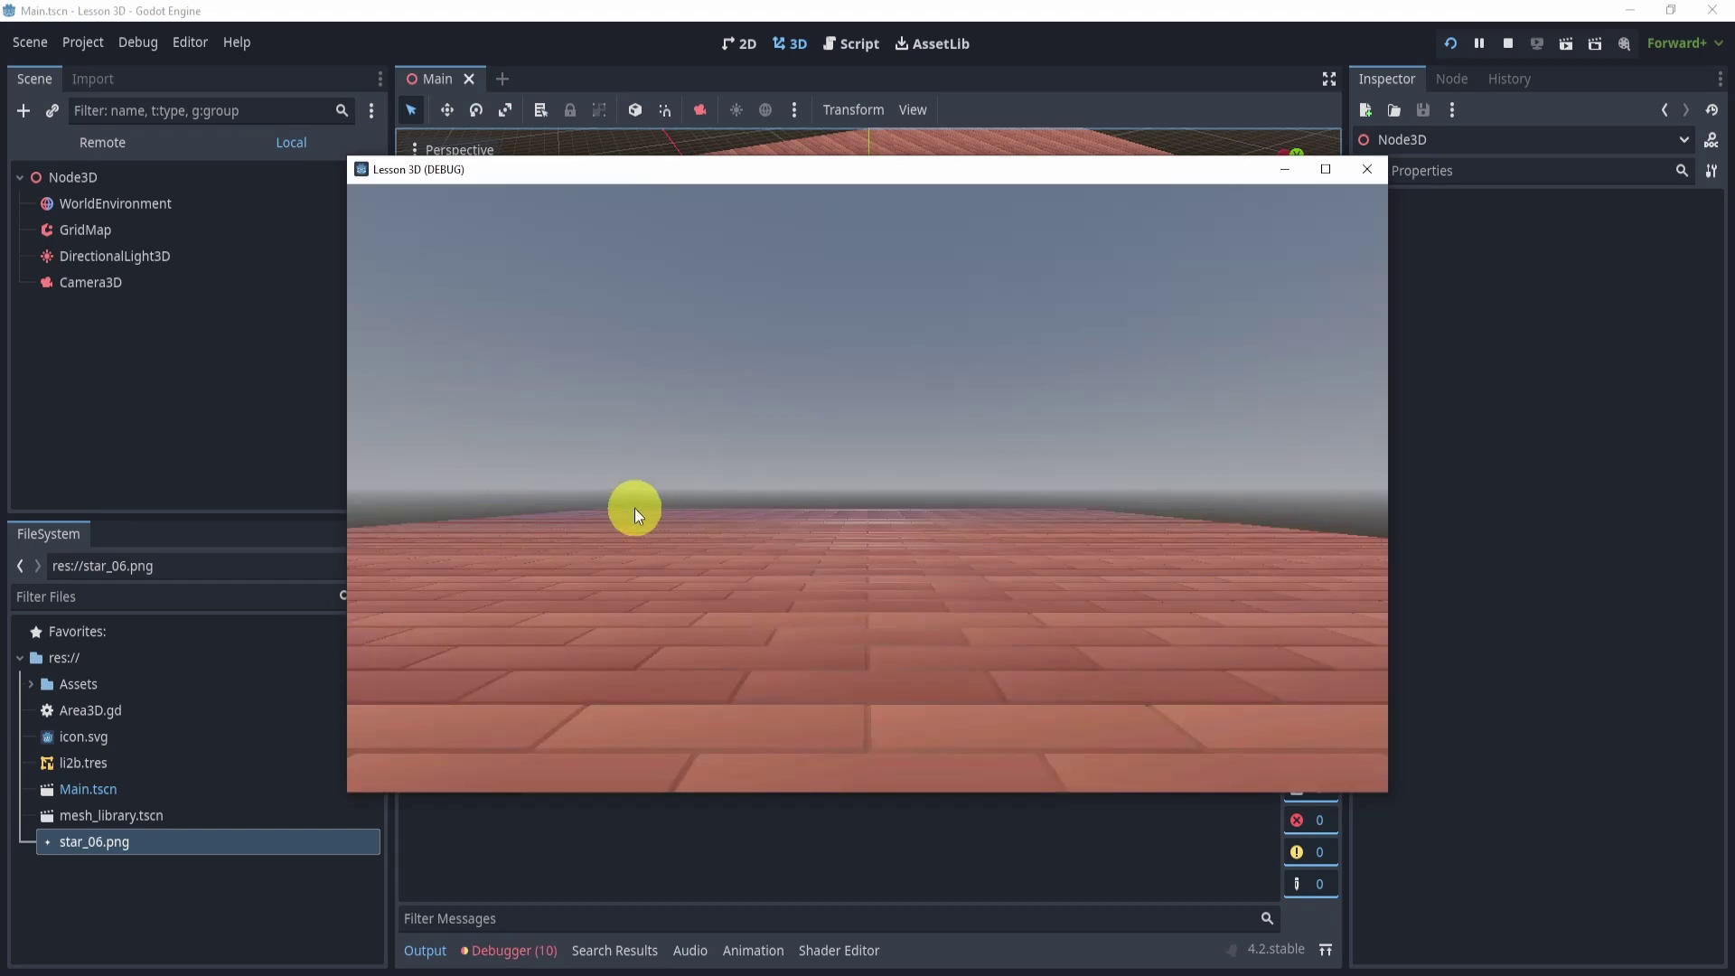
pyautogui.click(1368, 169)
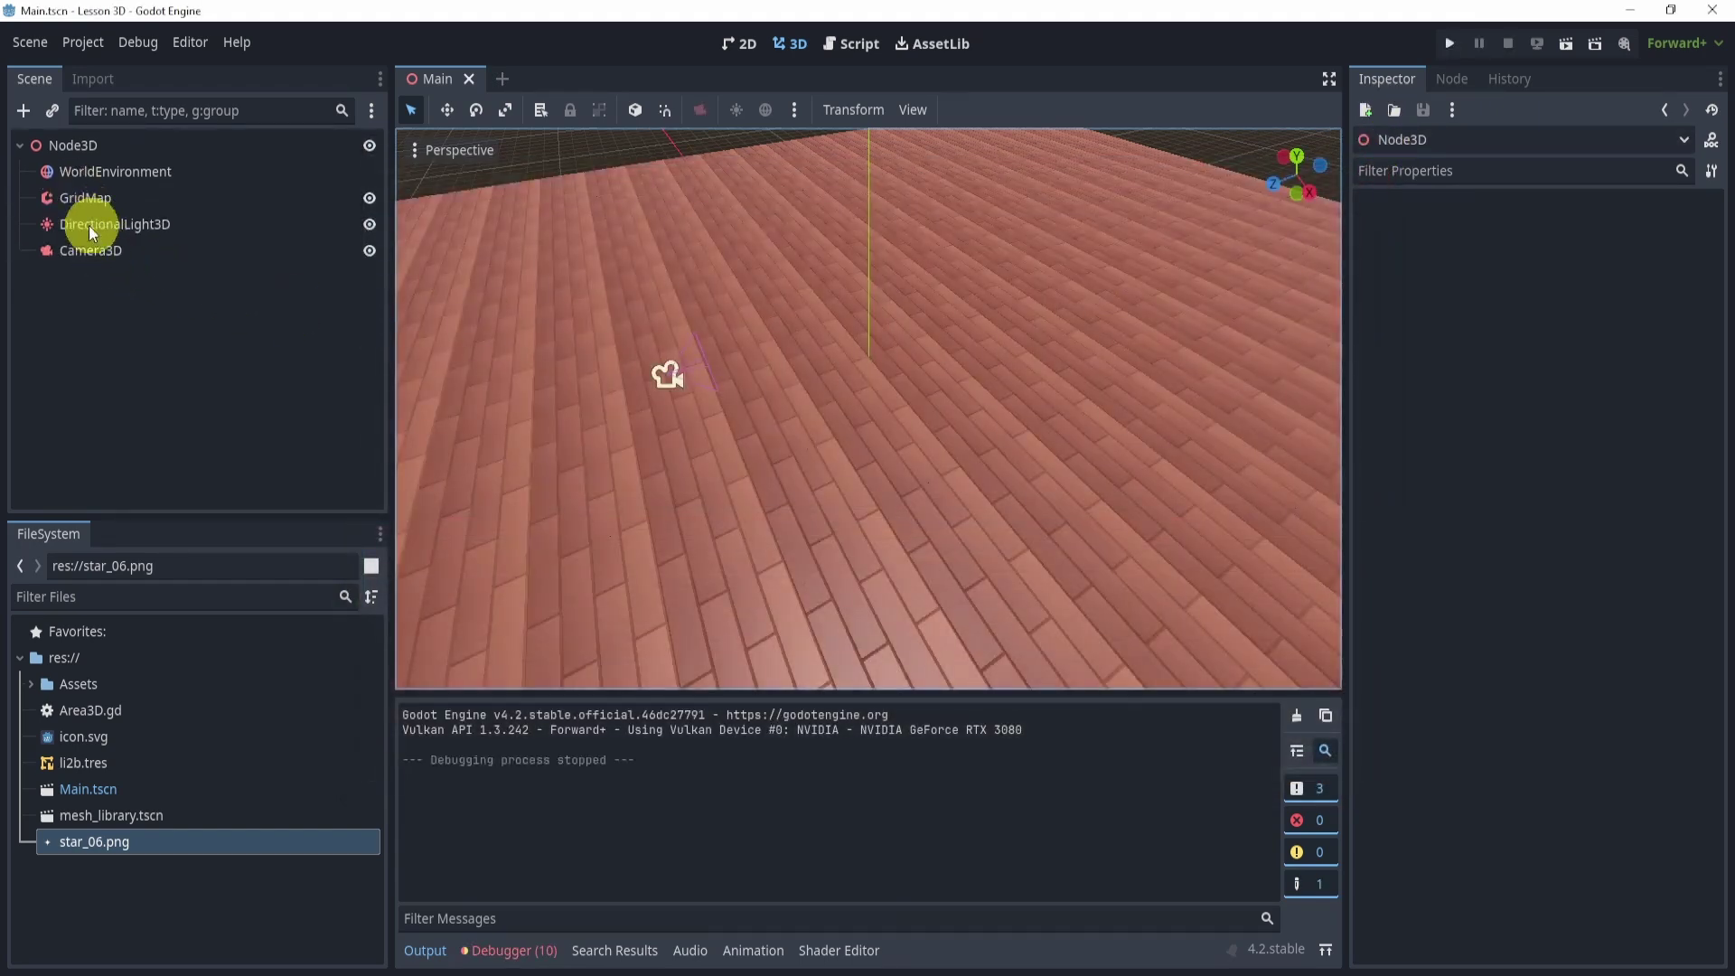
# Add a new Node3D as a child of the root node
pyautogui.click(55, 145)
pyautogui.click(23, 110)
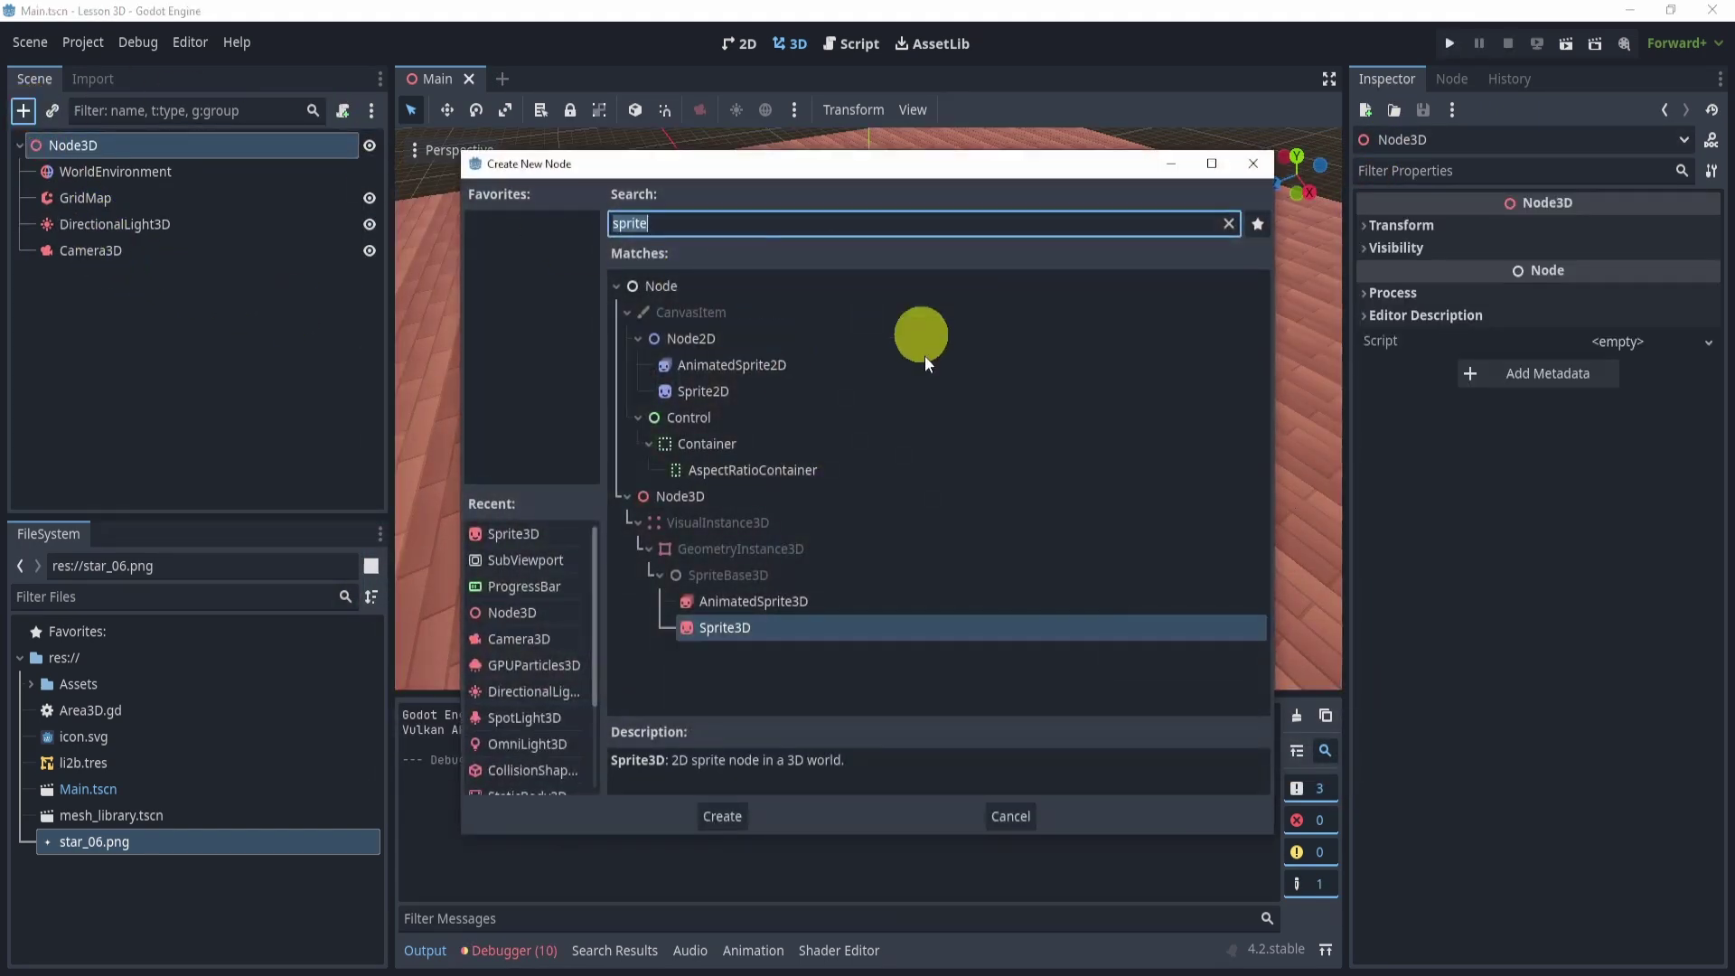
pyautogui.click(669, 501)
pyautogui.click(723, 816)
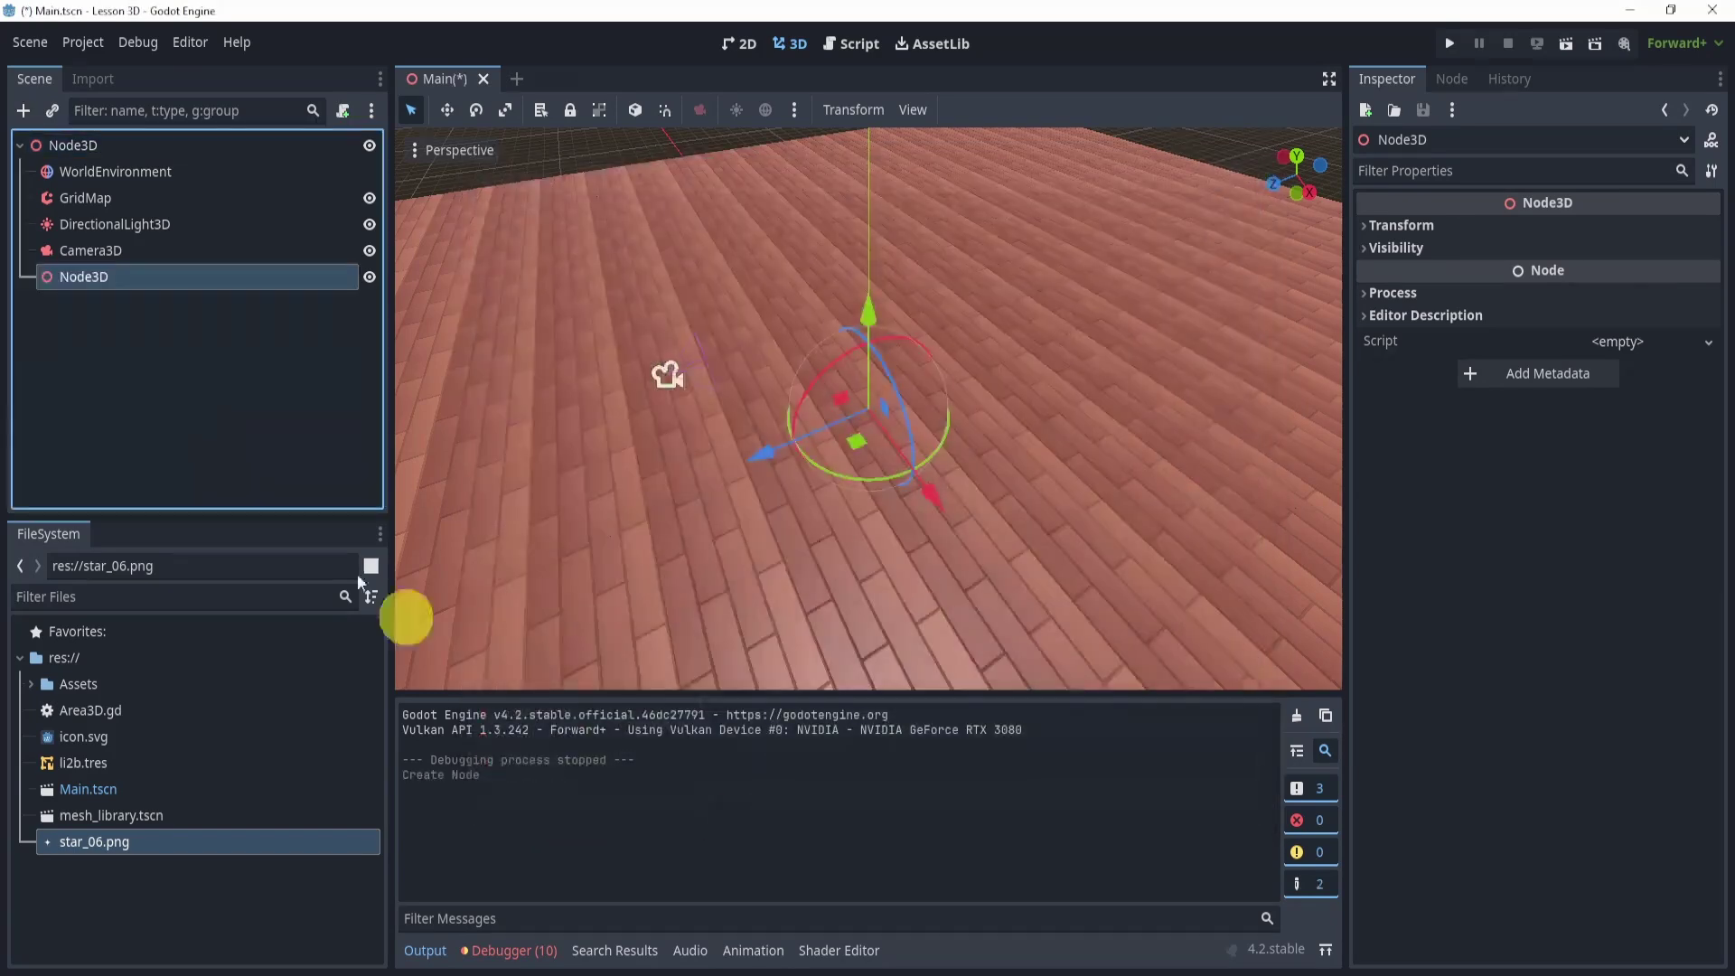
# Add ProgressBar and SubViewport children to the new Node3D
pyautogui.click(22, 111)
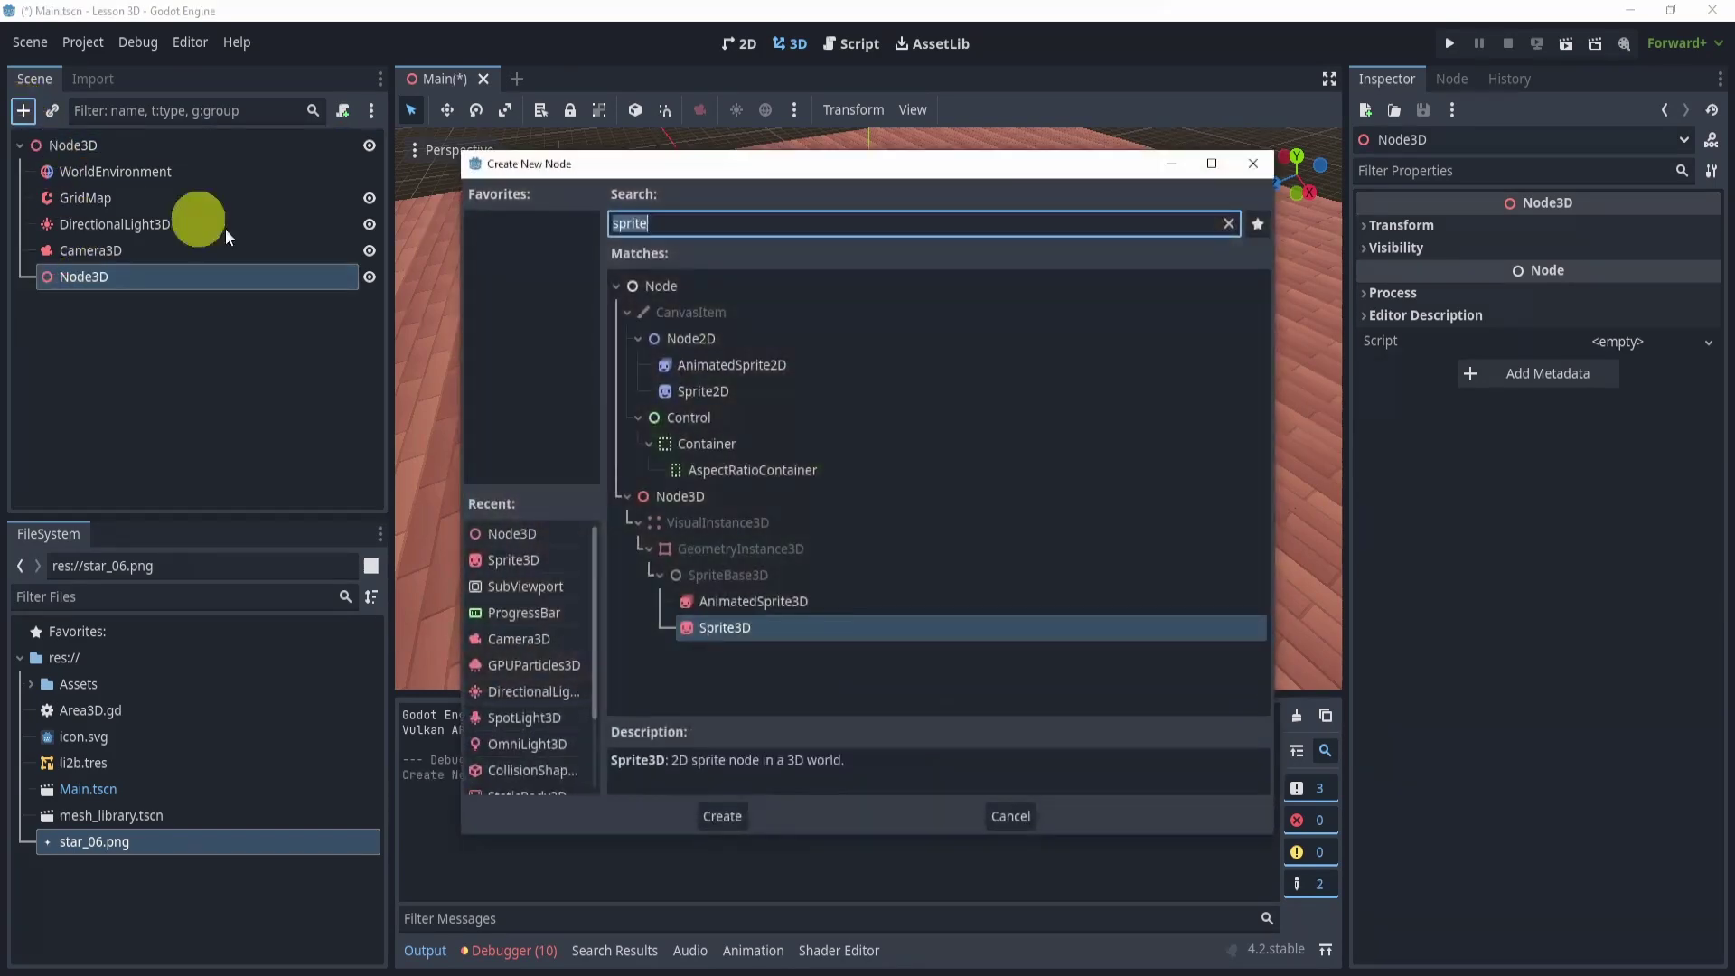
pyautogui.click(540, 616)
pyautogui.click(720, 817)
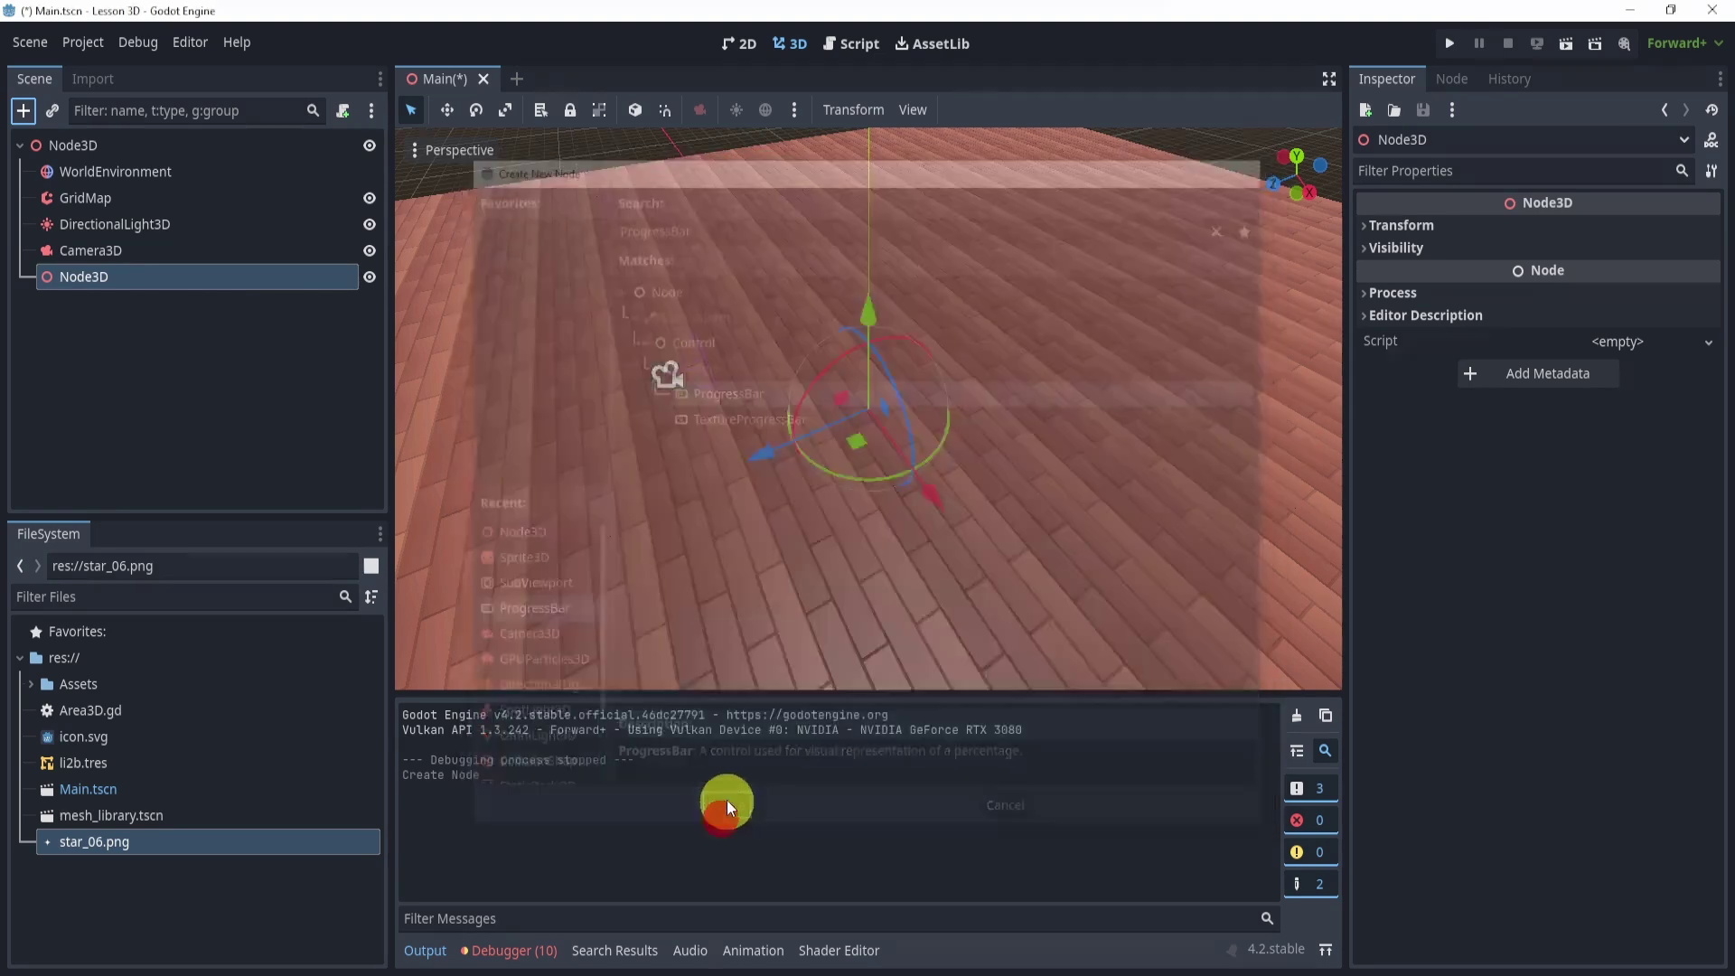
pyautogui.click(85, 277)
pyautogui.click(24, 112)
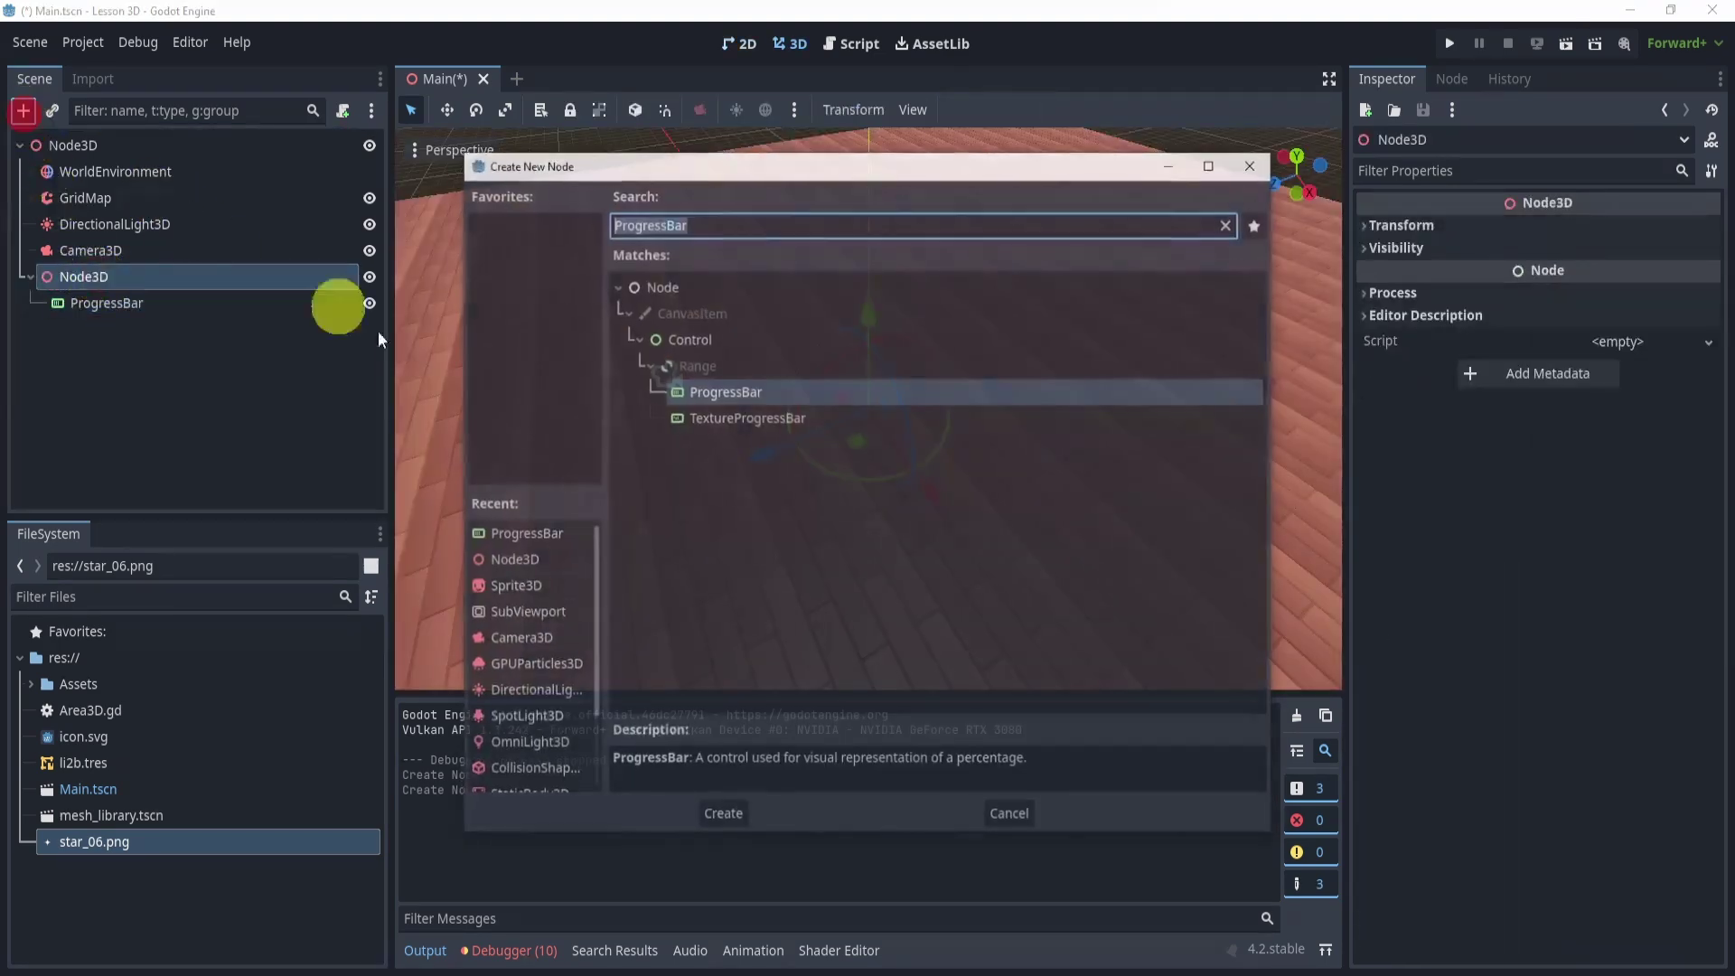
pyautogui.click(536, 609)
pyautogui.click(700, 799)
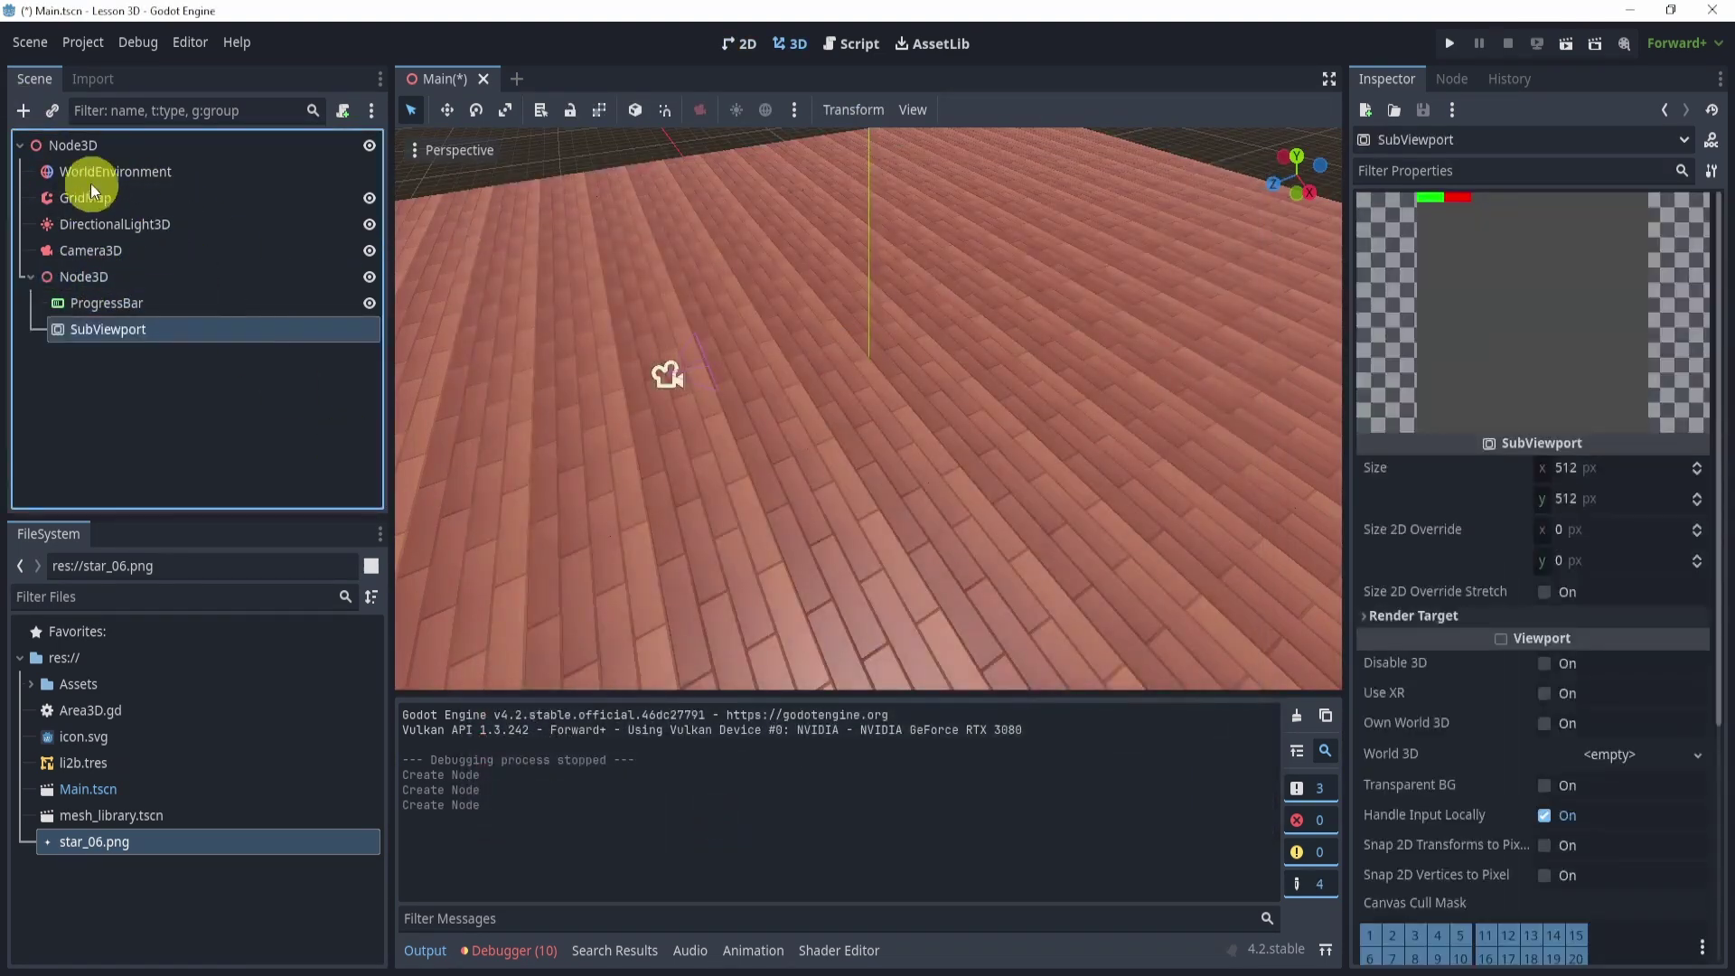
# Add a Sprite3D child to the new Node3D
pyautogui.click(85, 276)
pyautogui.click(24, 111)
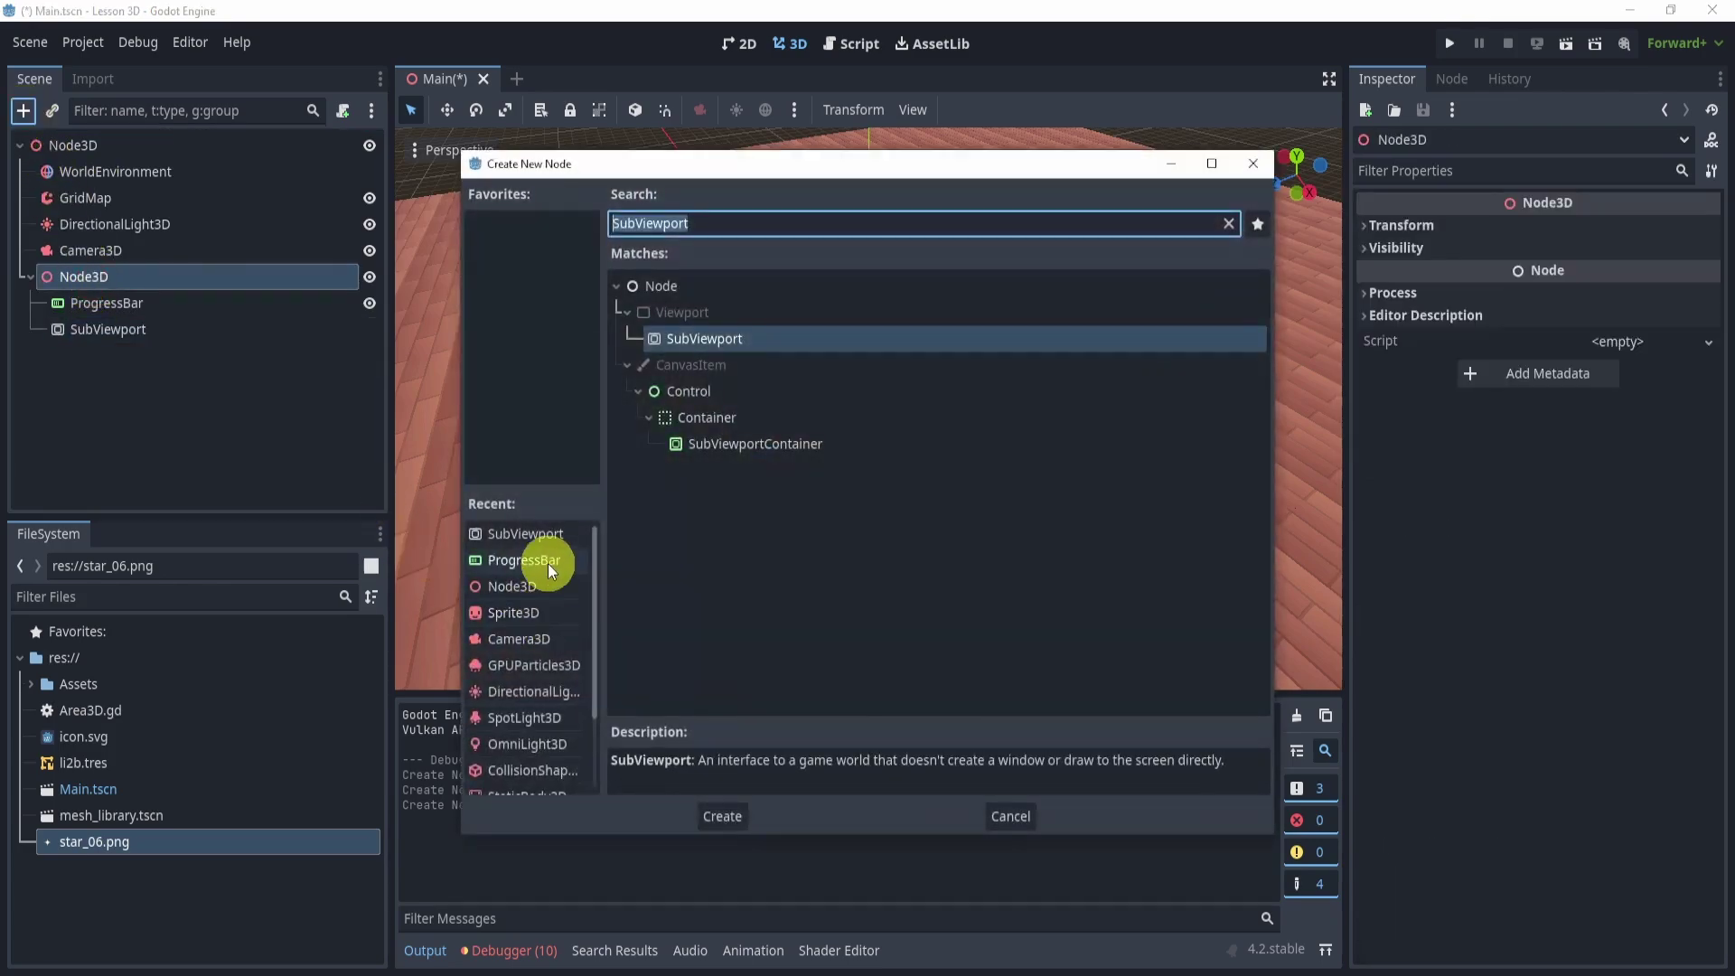
pyautogui.click(540, 589)
pyautogui.click(542, 617)
pyautogui.click(723, 817)
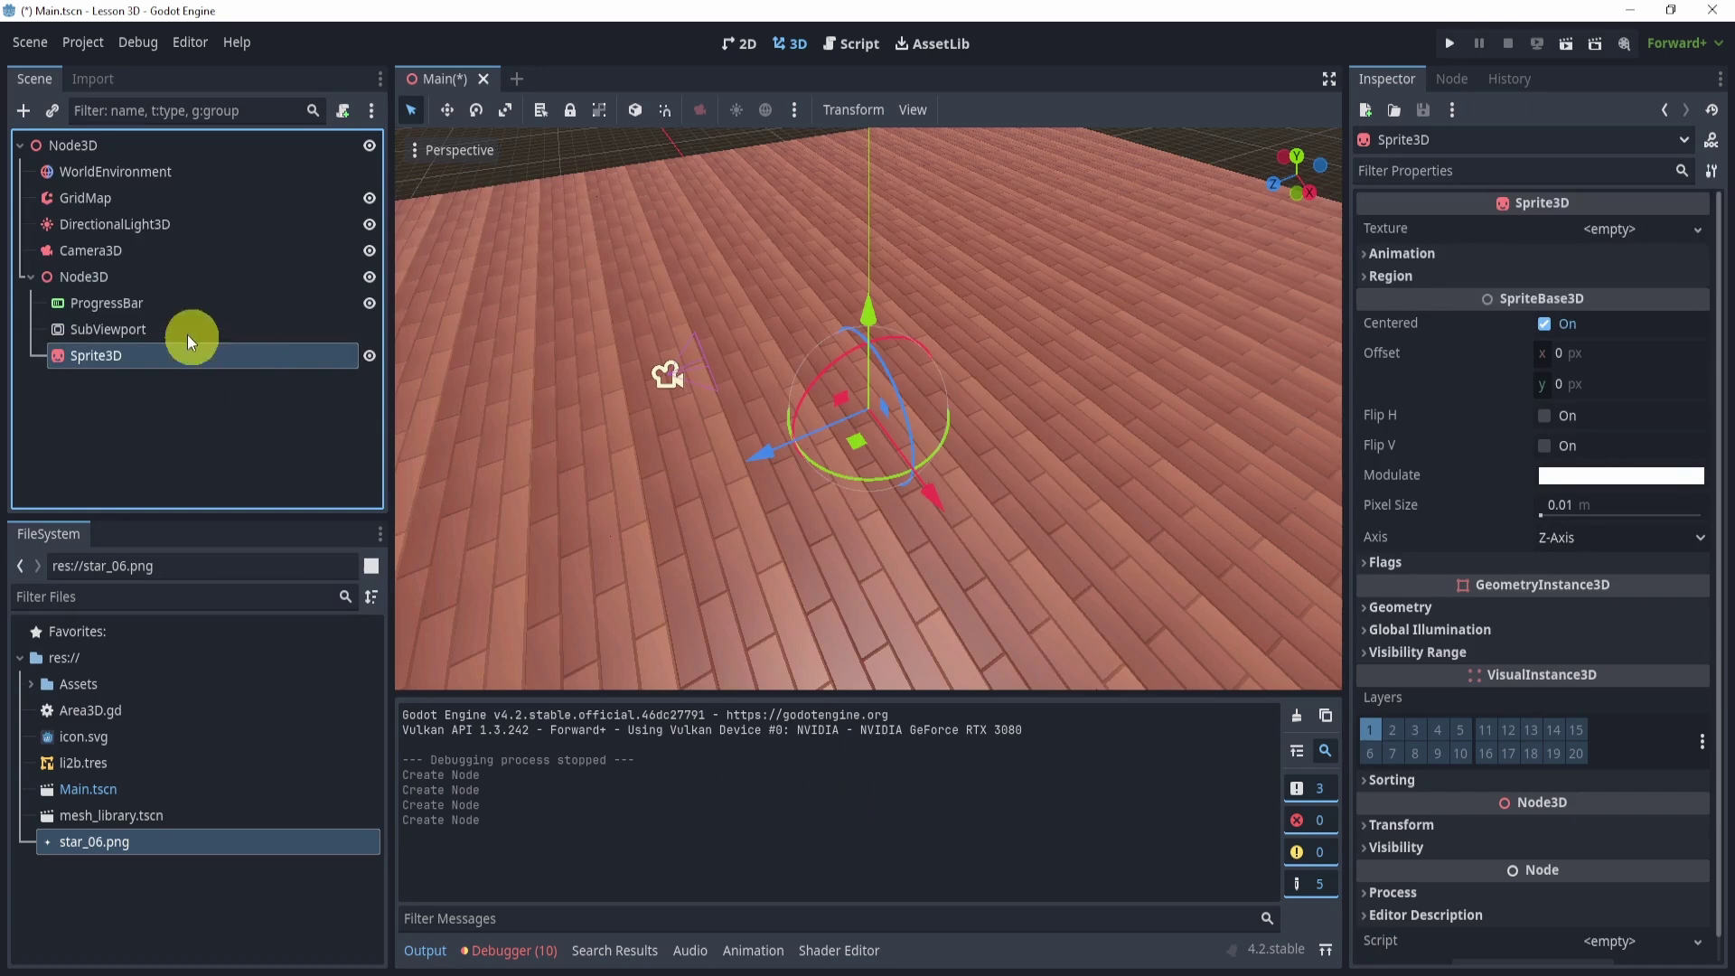
# Nest the ProgressBar in the SubViewport, then move it back under Node3D
pyautogui.moveTo(90, 304); pyautogui.dragTo(127, 329)
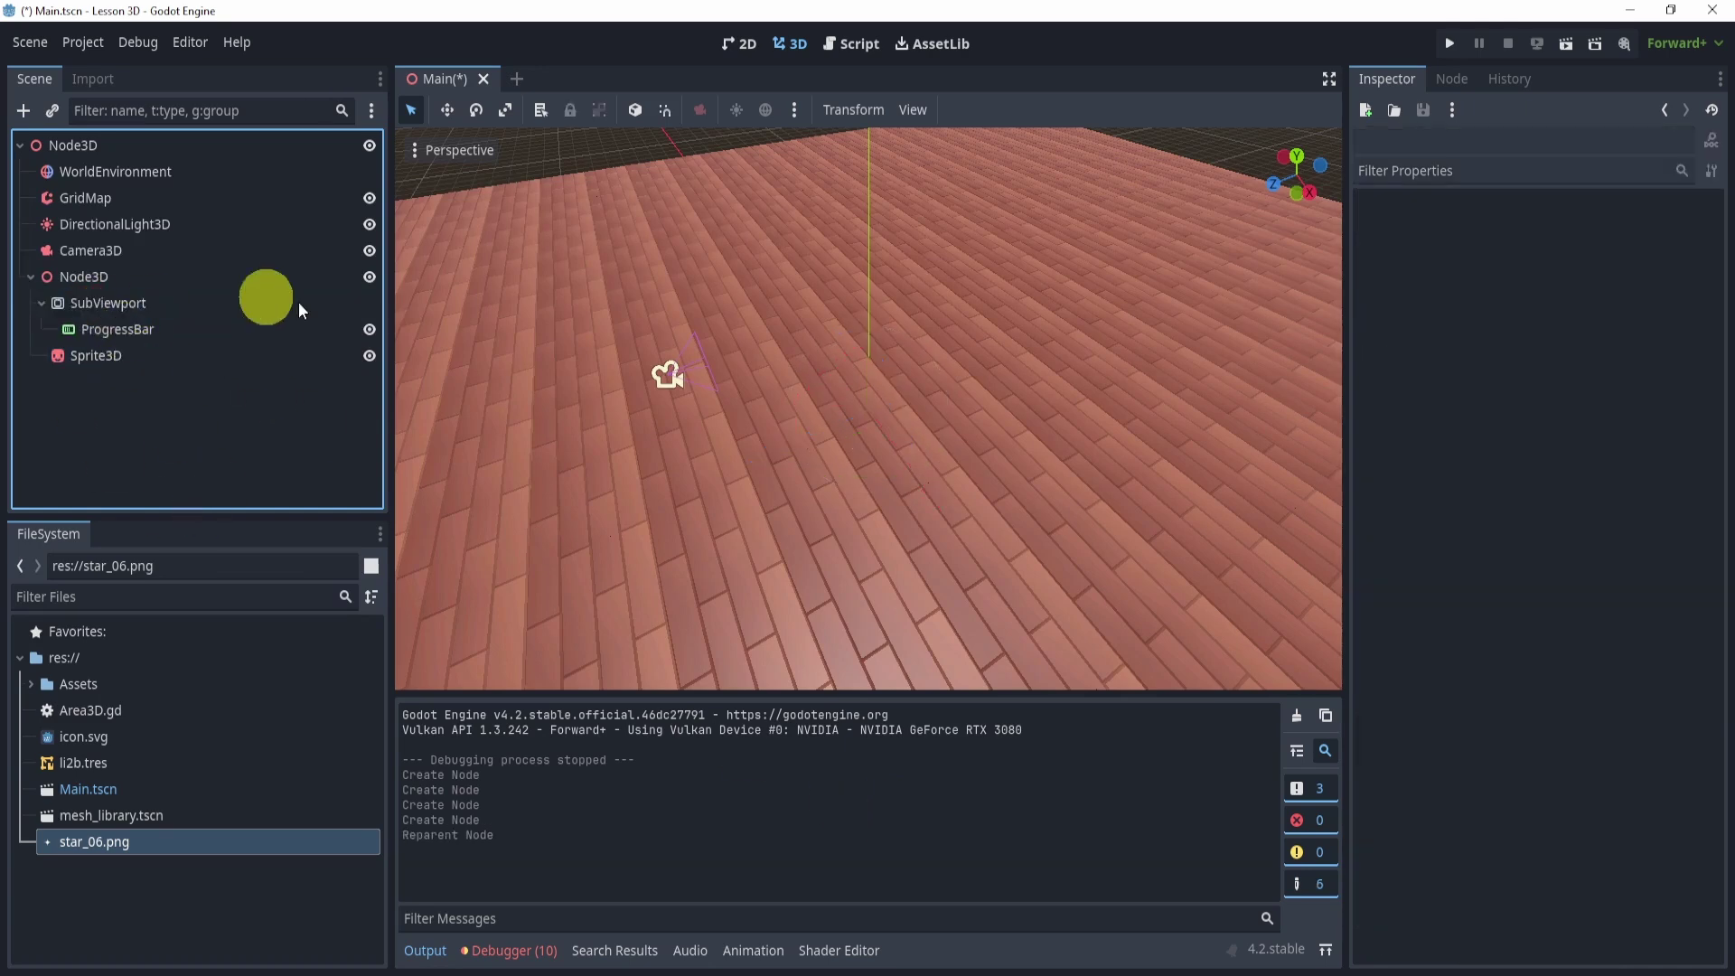
pyautogui.click(133, 331)
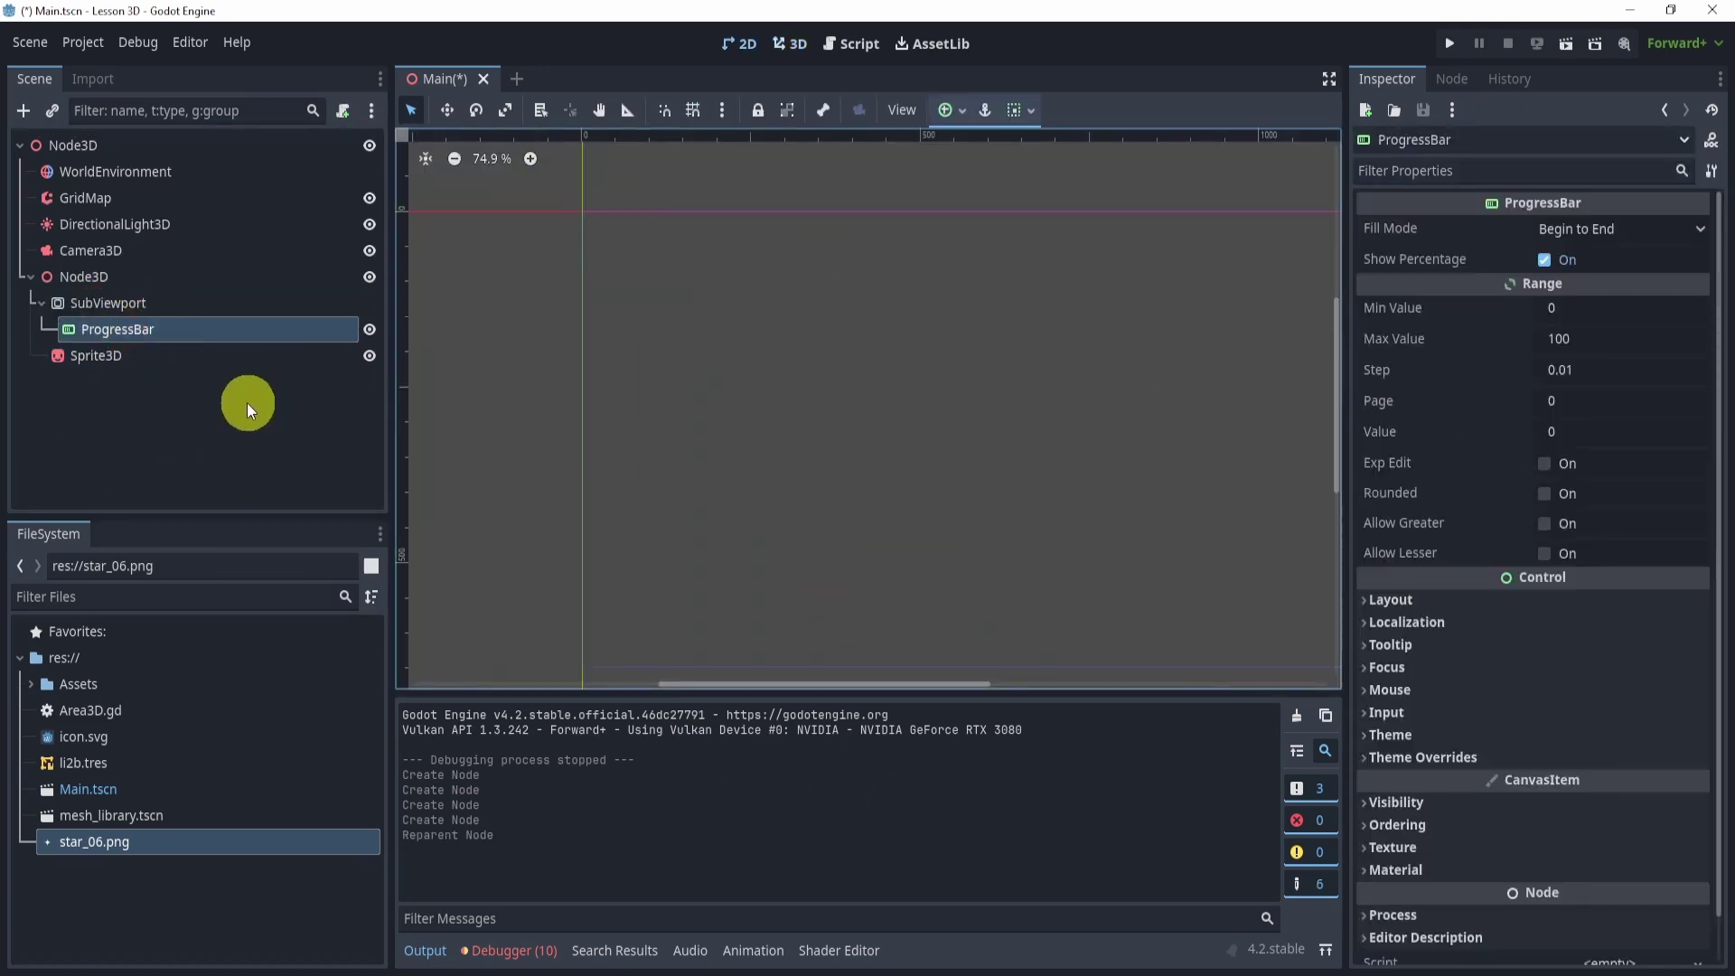
pyautogui.moveTo(237, 329); pyautogui.dragTo(200, 286)
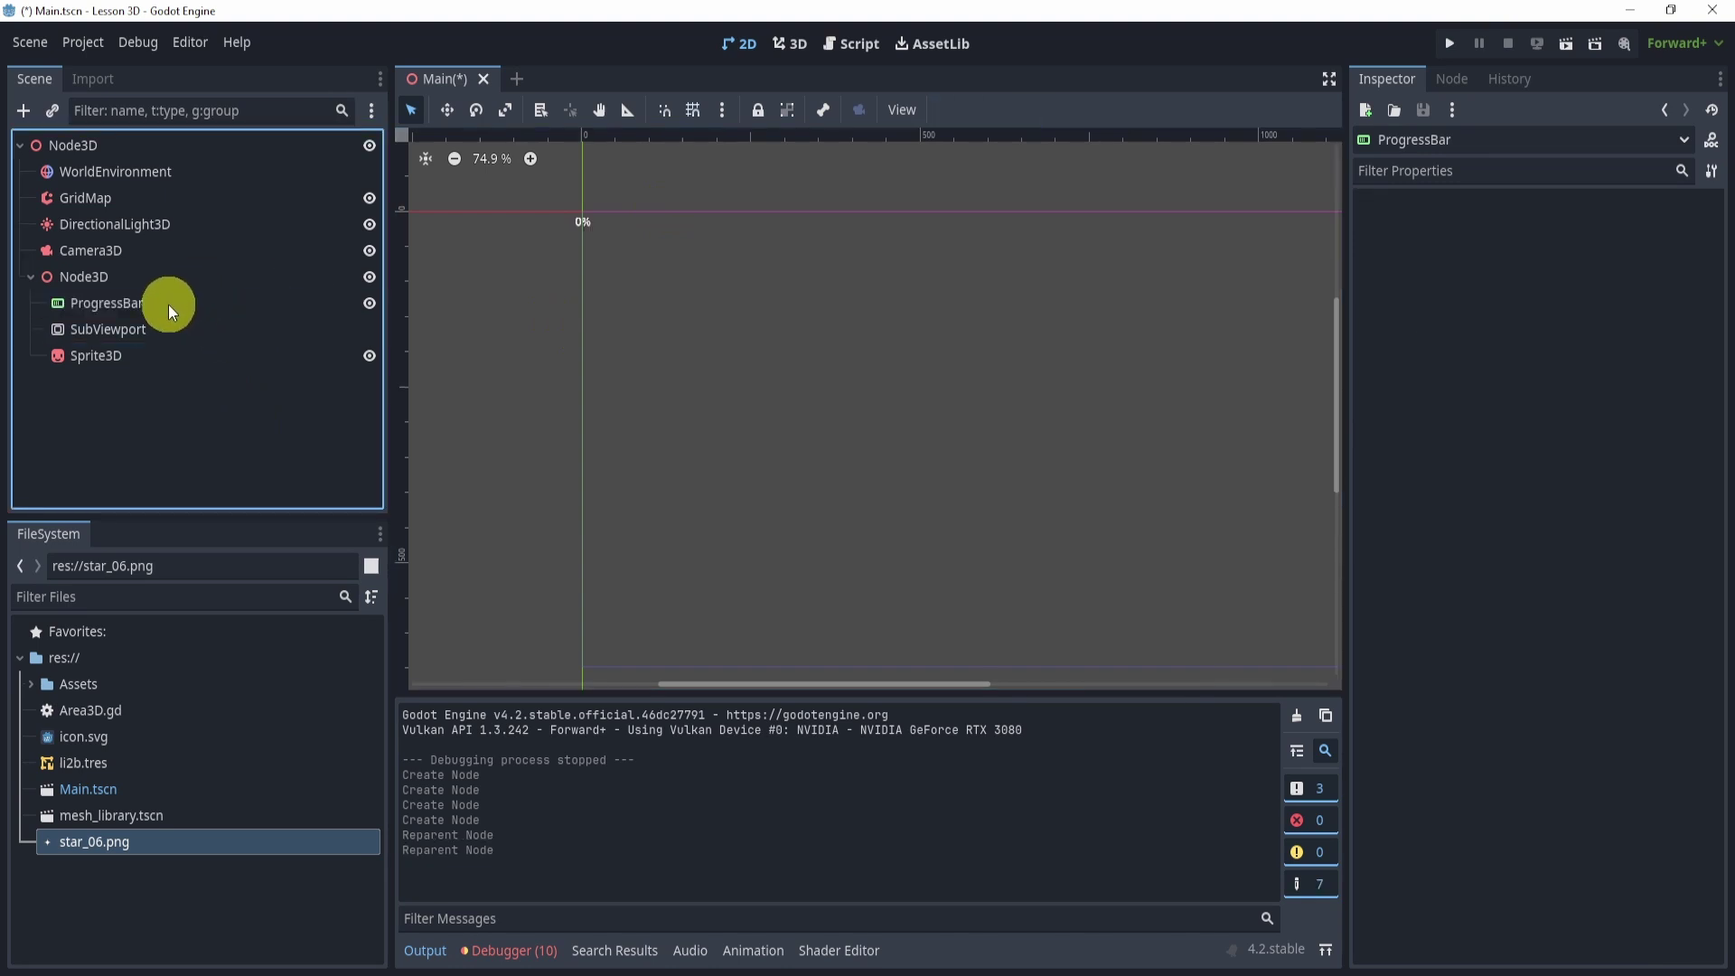
# Widen the ProgressBar to 264 × 27 px and drag it into the SubViewport
pyautogui.click(584, 221)
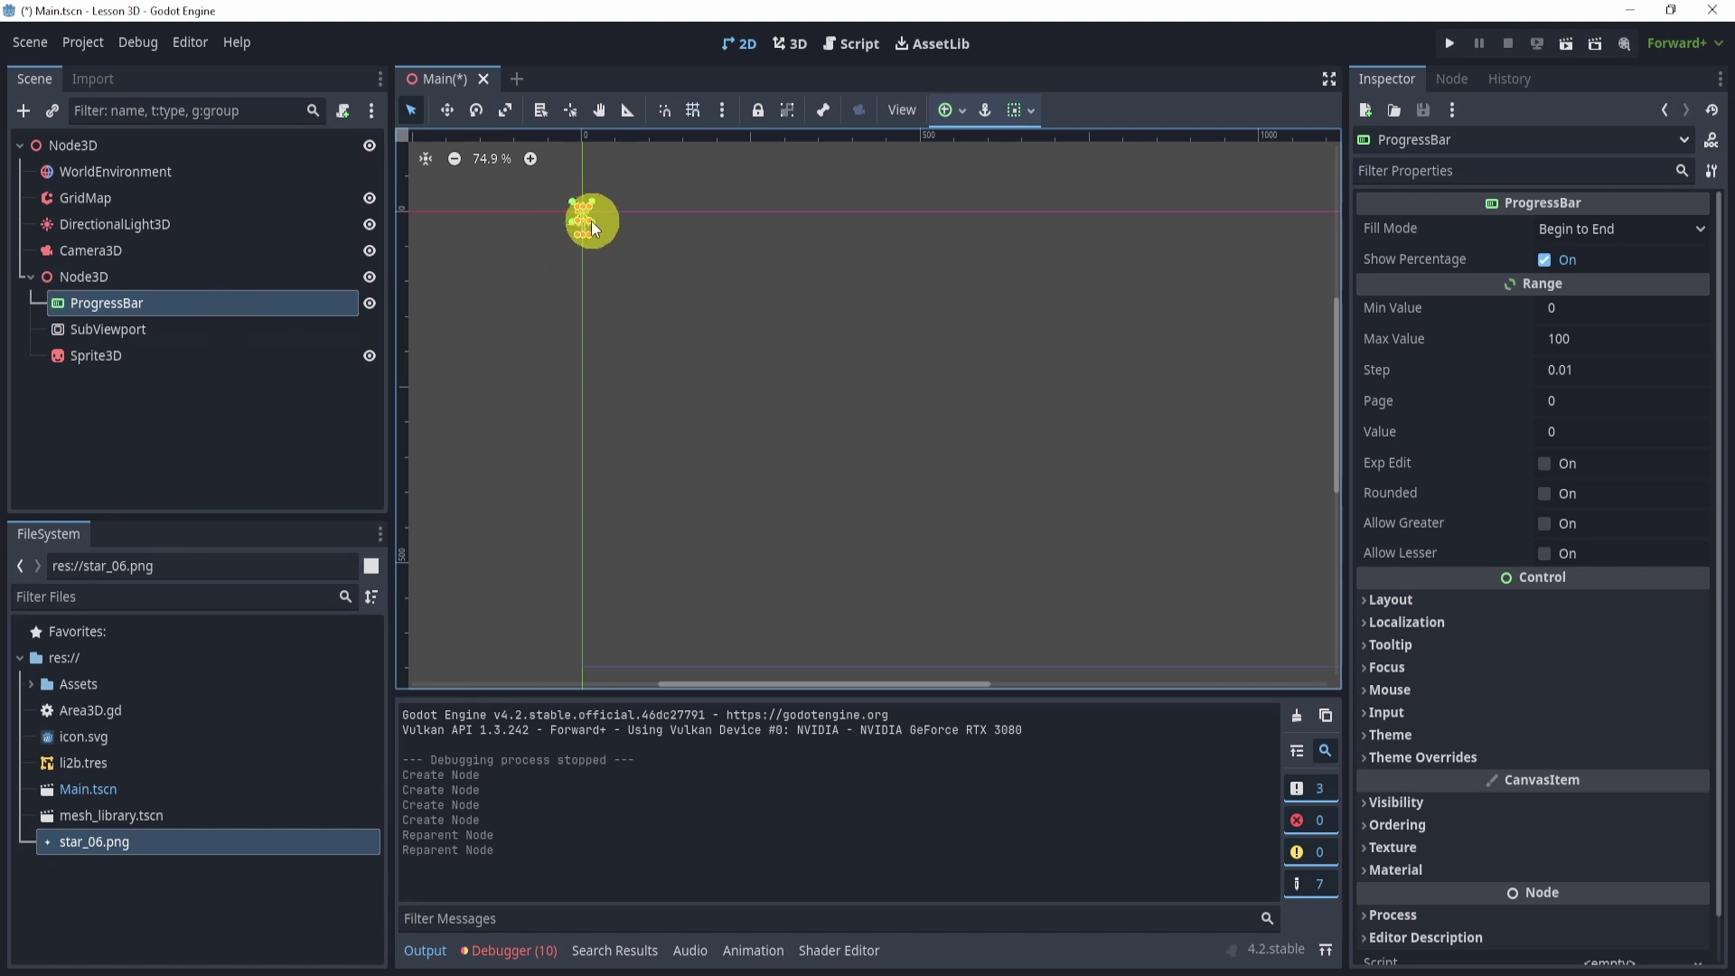
pyautogui.moveTo(589, 222); pyautogui.dragTo(764, 221)
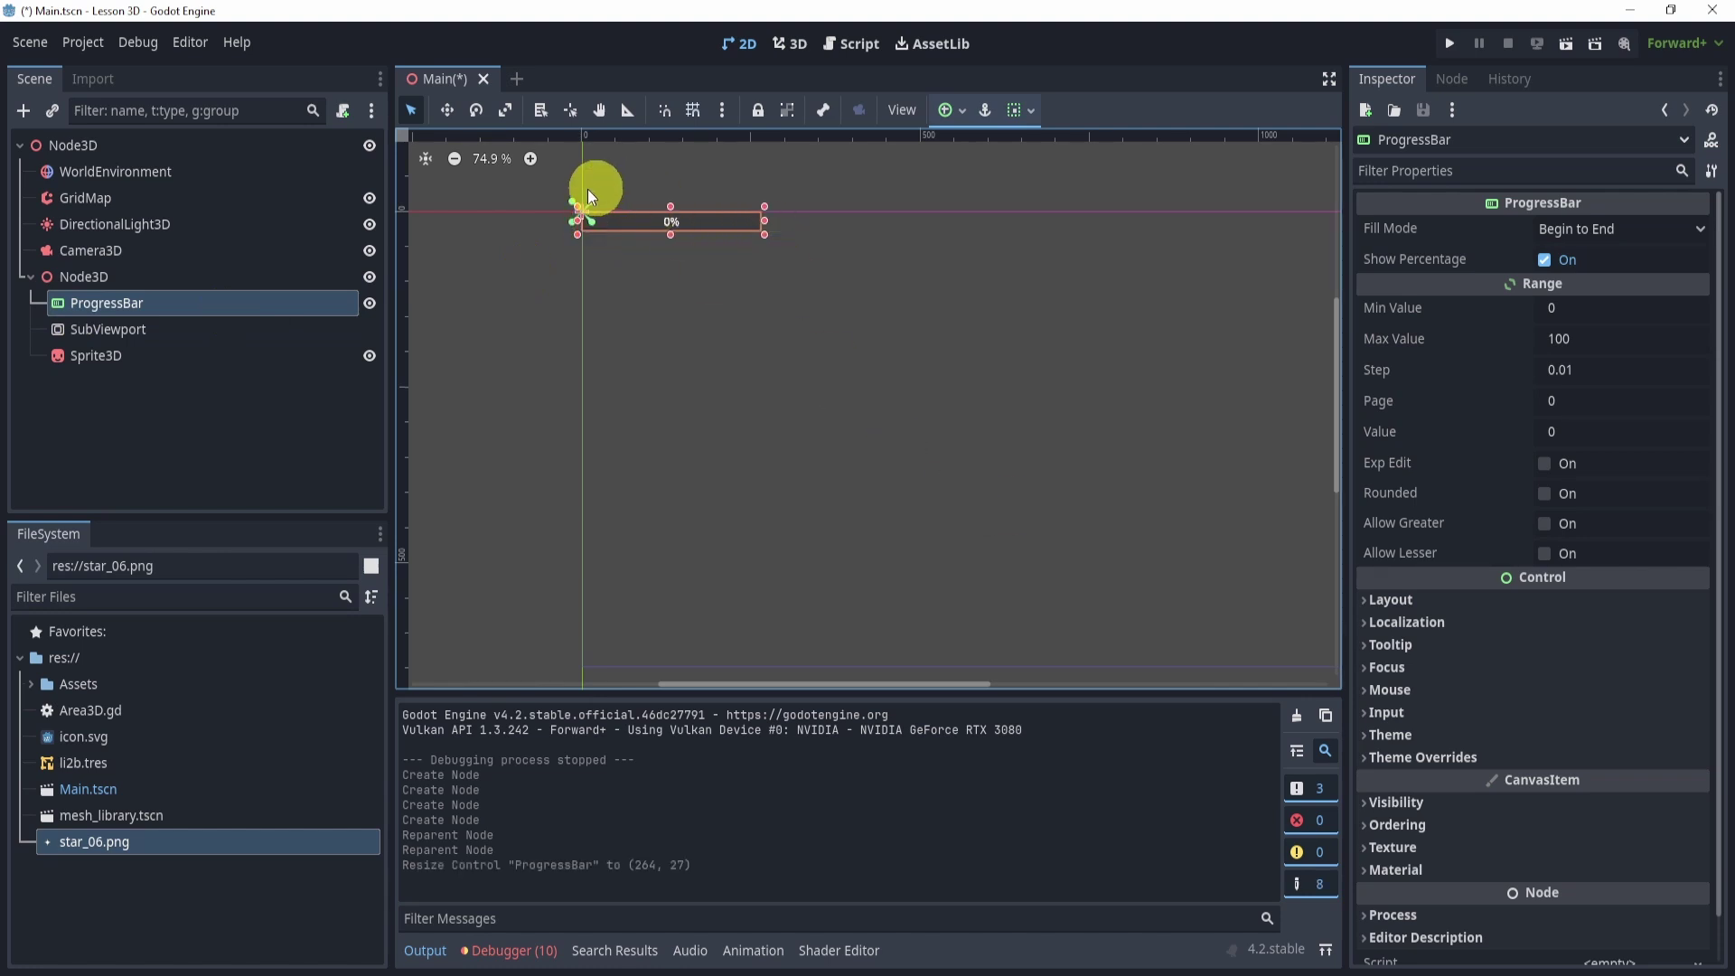
pyautogui.scroll(-1, 1492, 596)
pyautogui.scroll(1, 1476, 631)
pyautogui.moveTo(148, 307); pyautogui.dragTo(143, 330)
# Check the SubViewport's size, then expand the ProgressBar's Layout > Transform properties
pyautogui.click(122, 302)
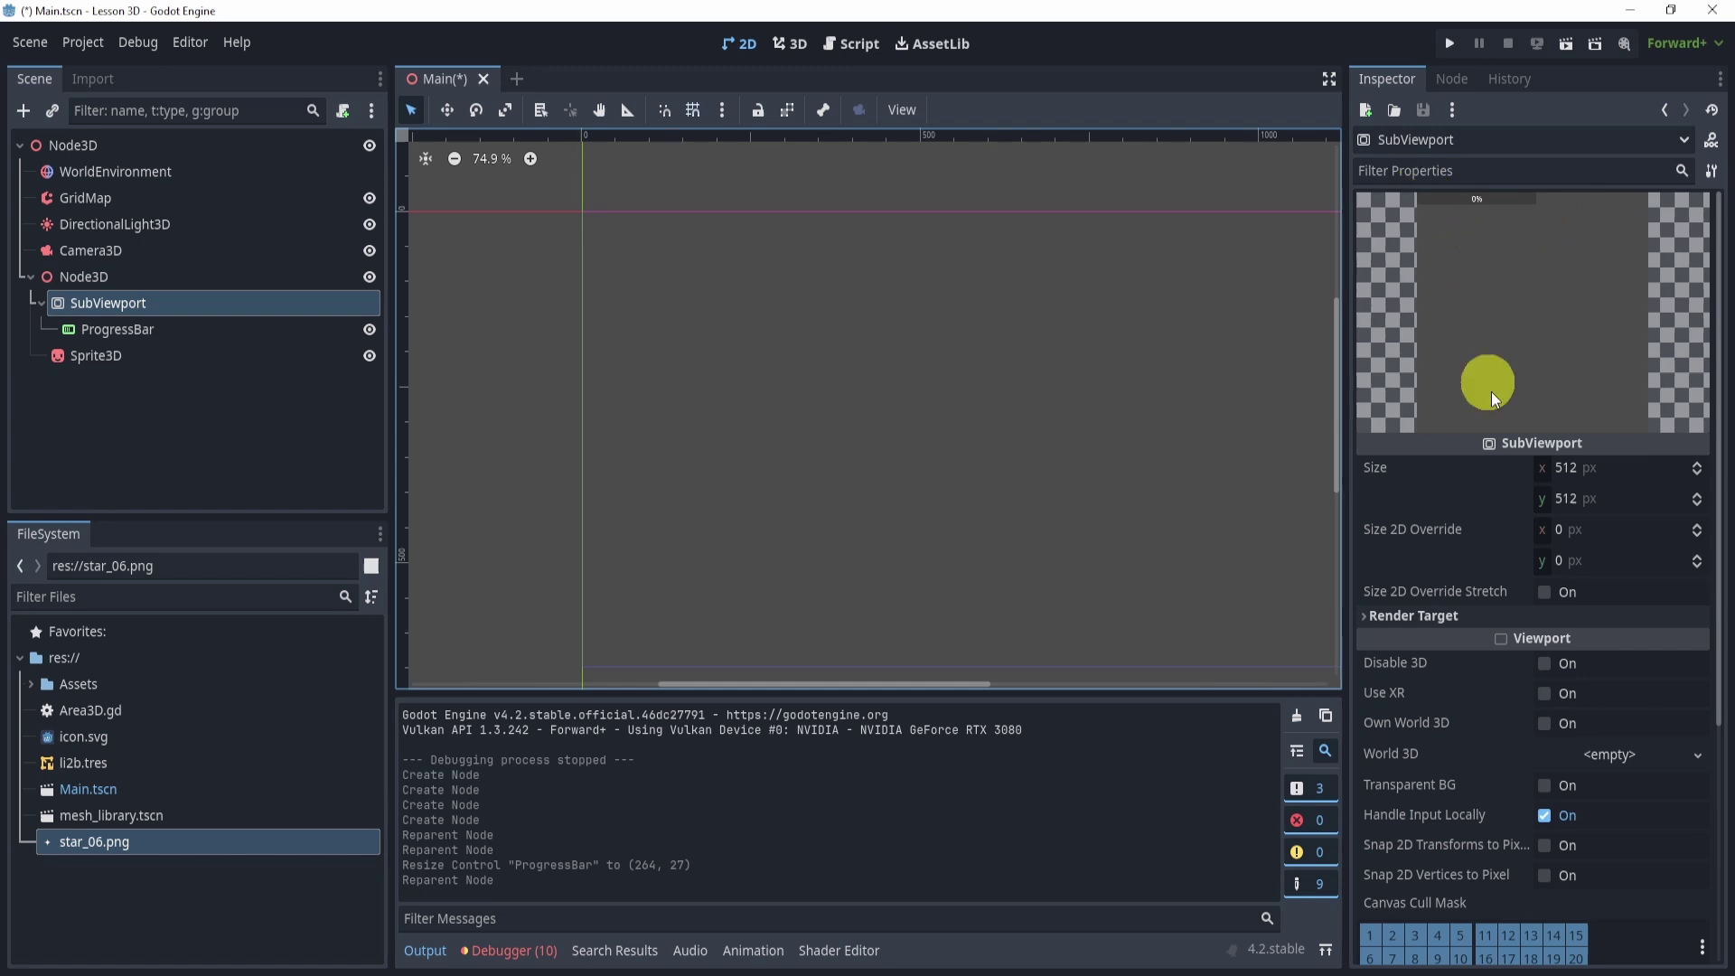
pyautogui.click(1585, 473)
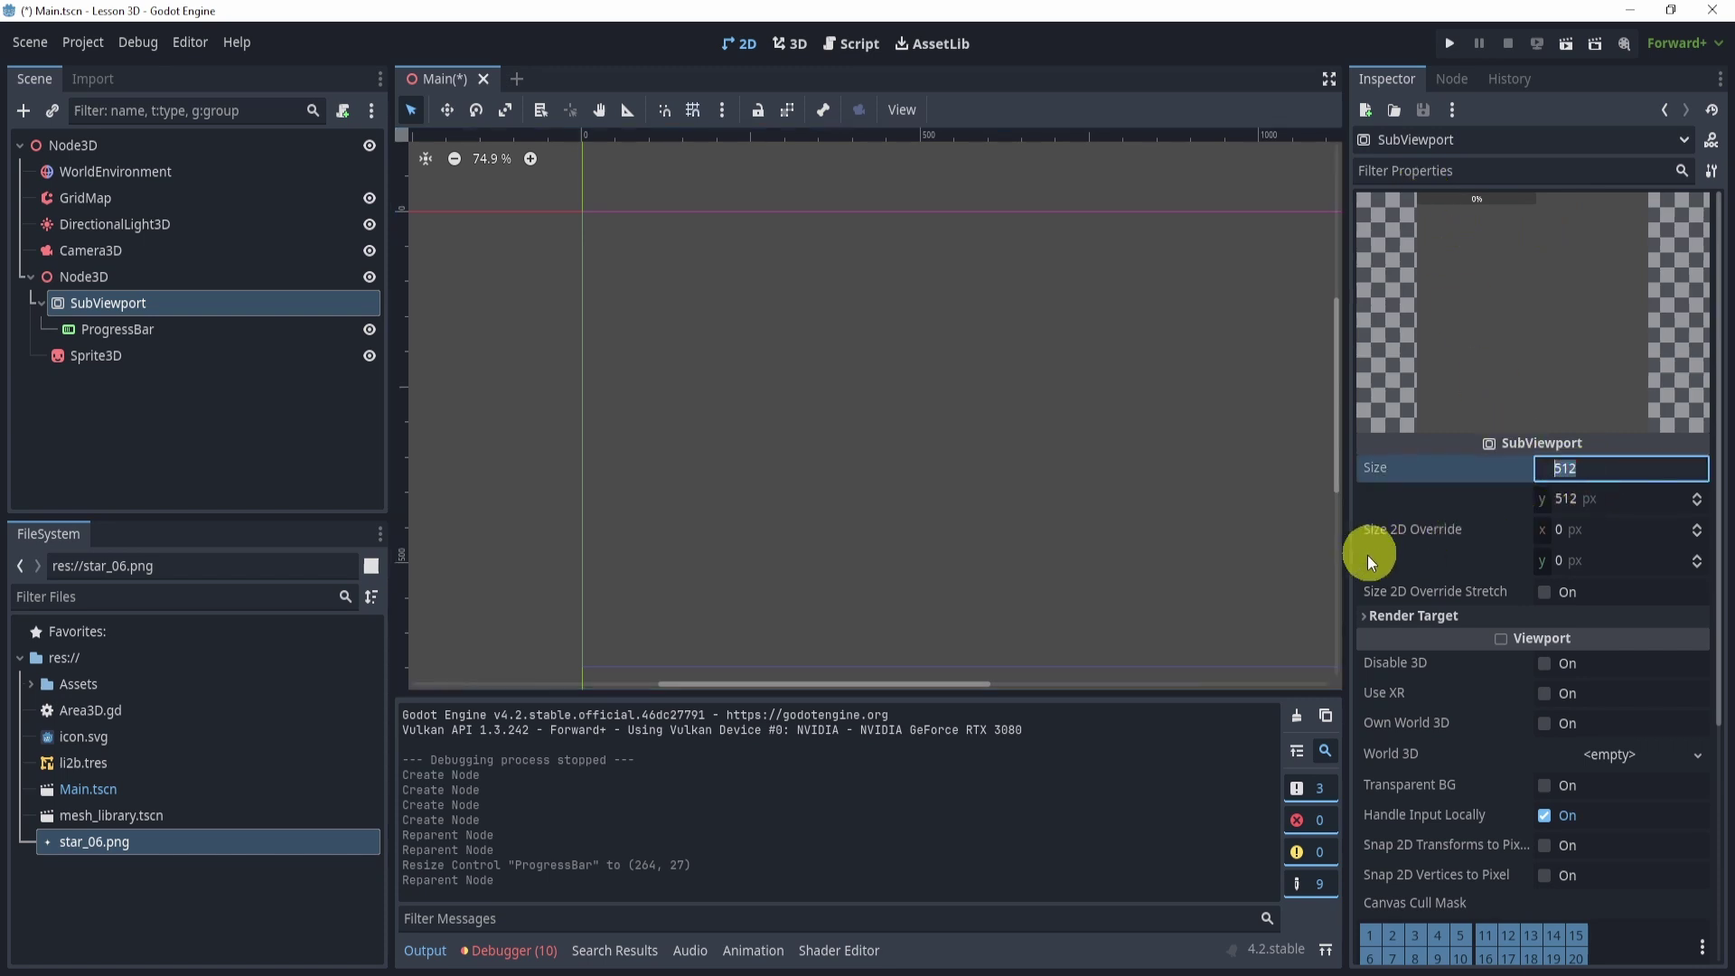
pyautogui.click(78, 339)
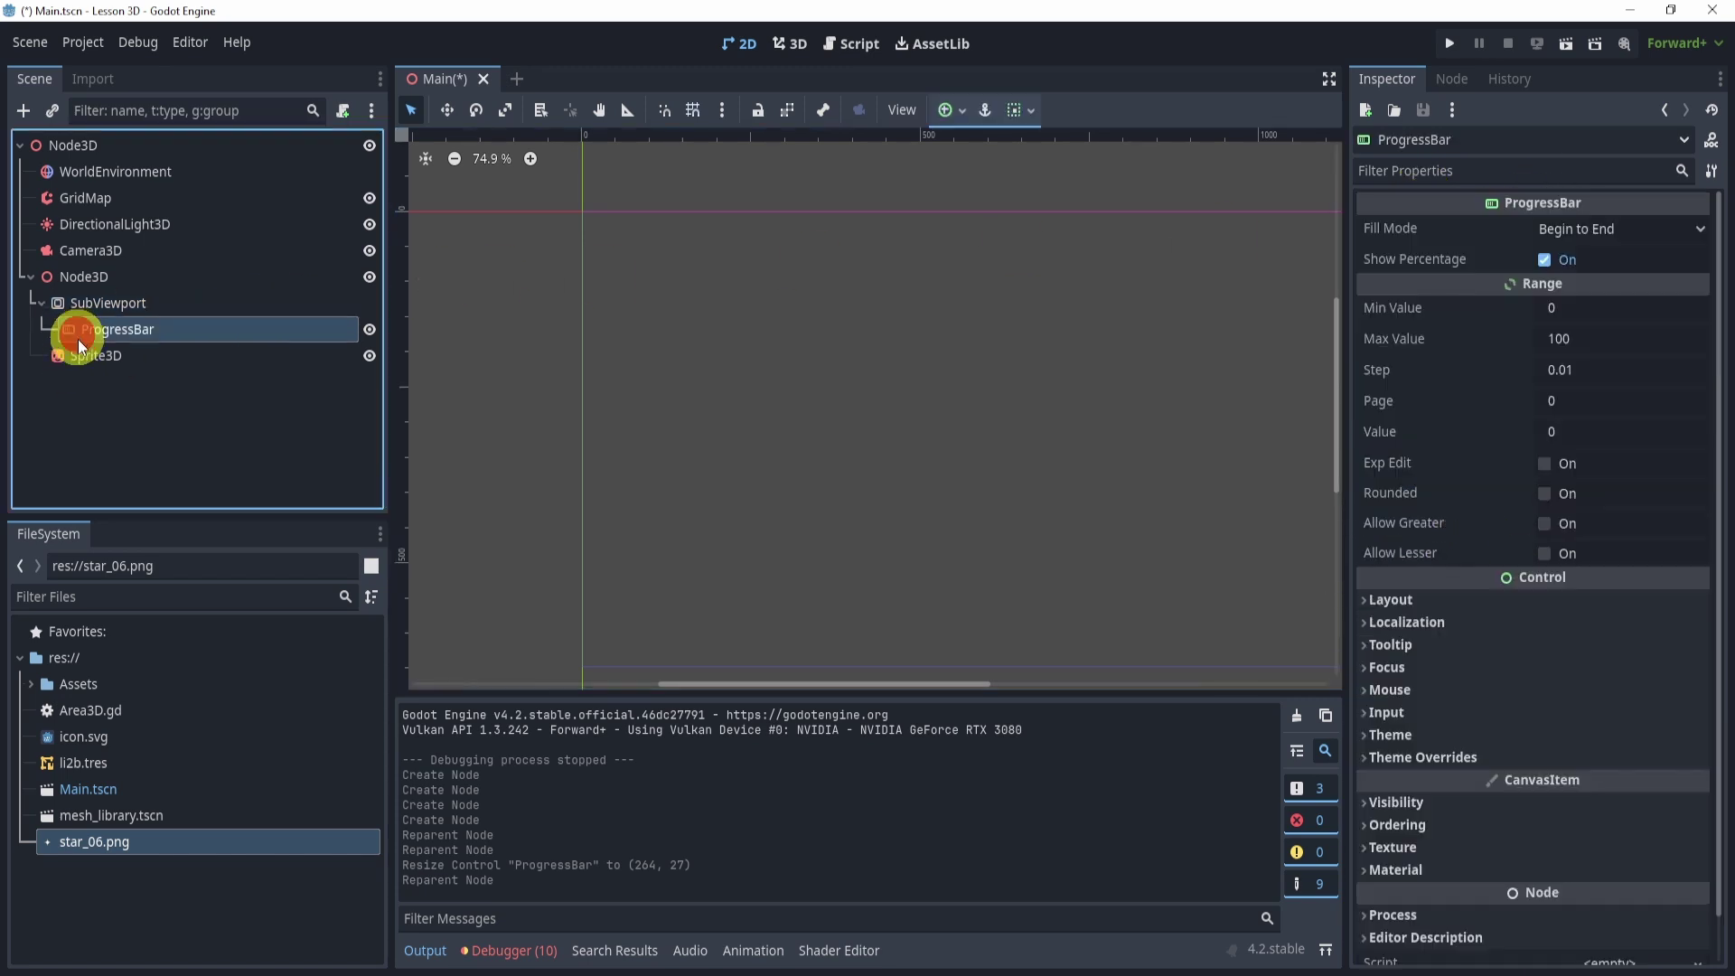
pyautogui.click(1428, 601)
pyautogui.click(1552, 850)
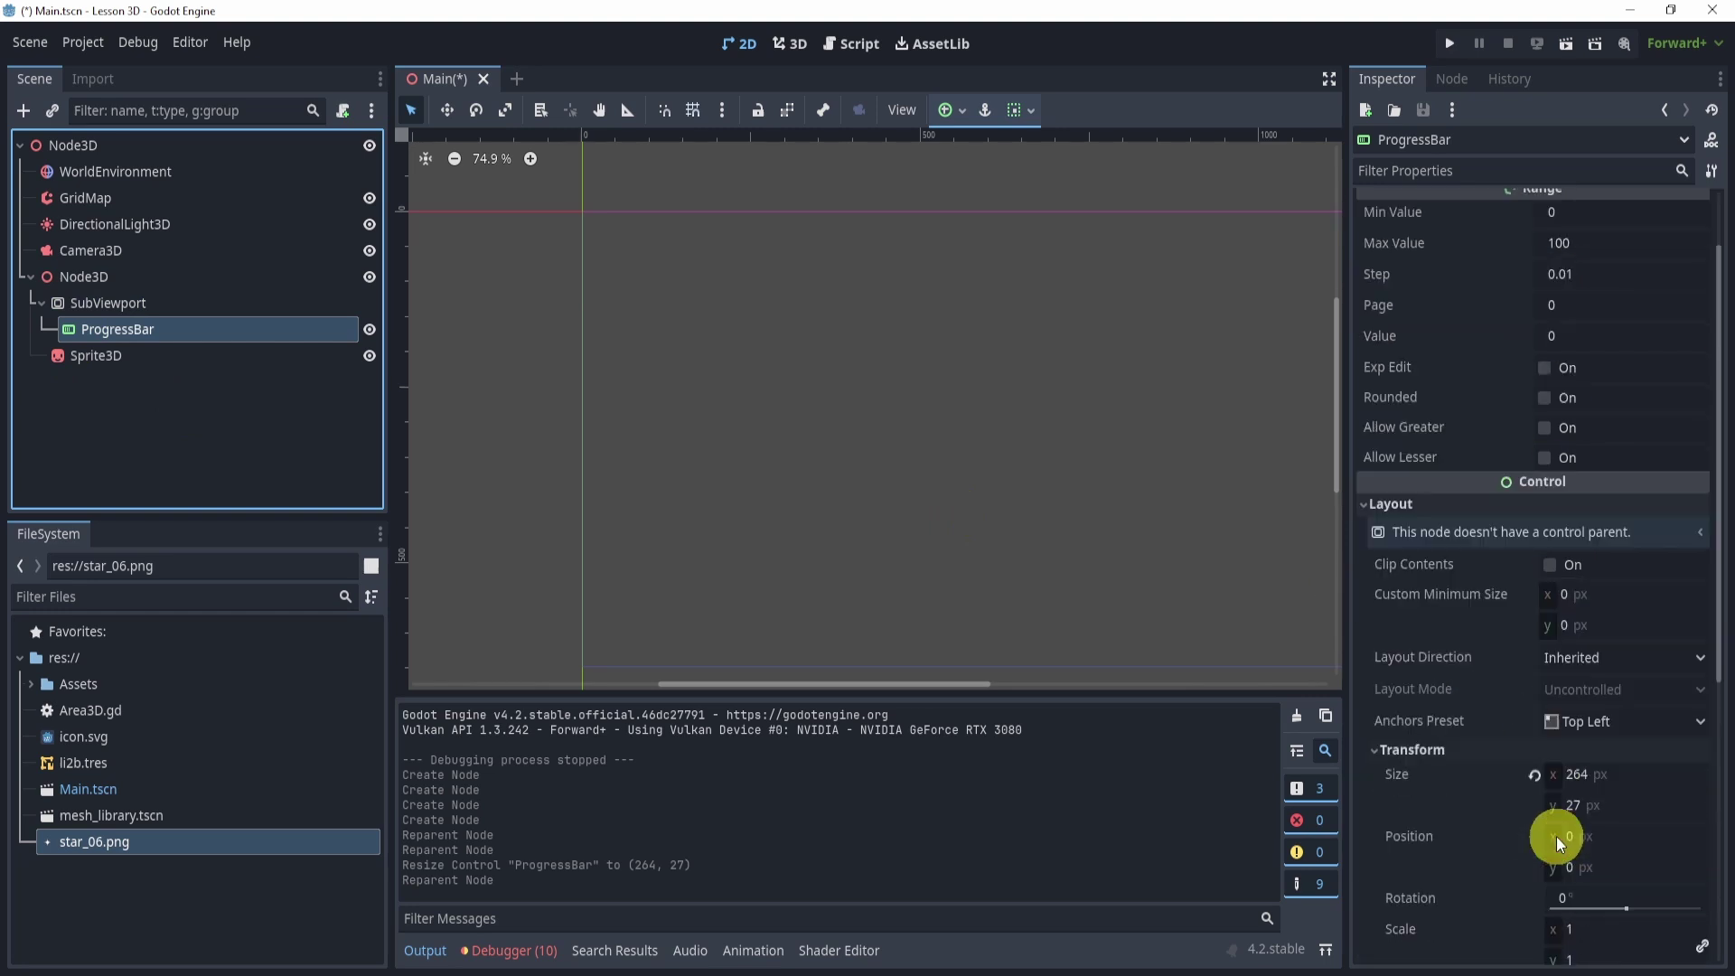
# Set the ProgressBar's size to 120 × 27 px and recheck the SubViewport
pyautogui.click(1615, 777)
pyautogui.write('200')
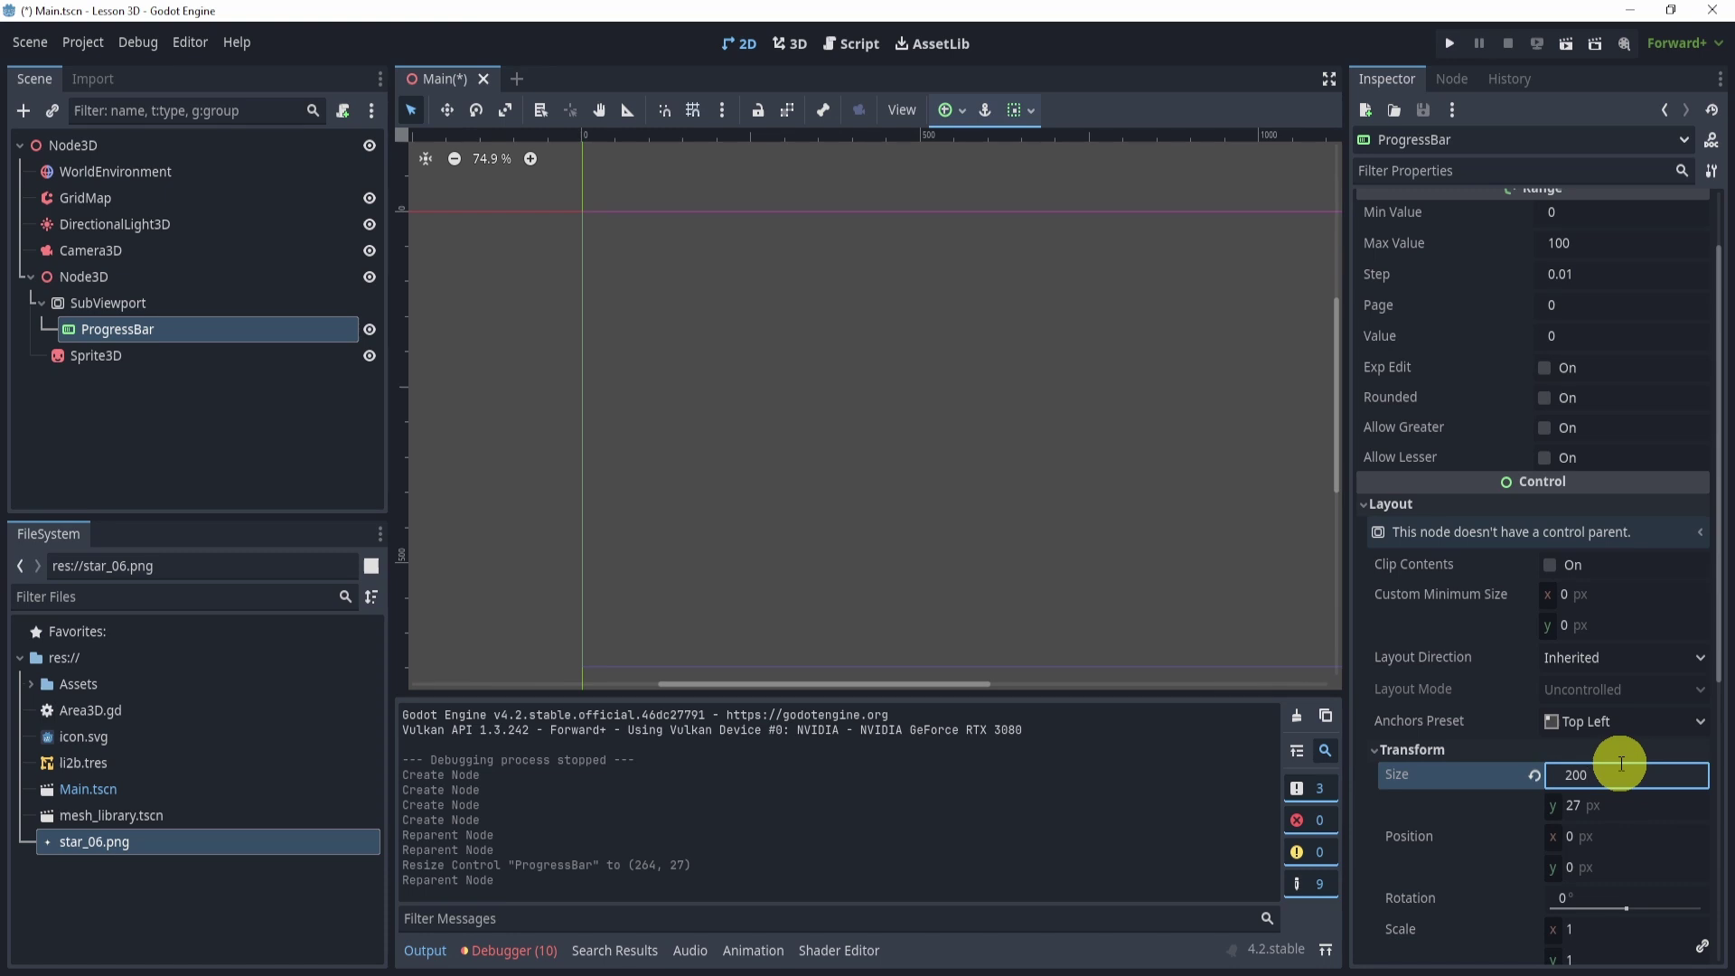
pyautogui.press('BackSpace')
pyautogui.press('BackSpace')
pyautogui.press('BackSpace')
pyautogui.write('120')
pyautogui.press('Tab')
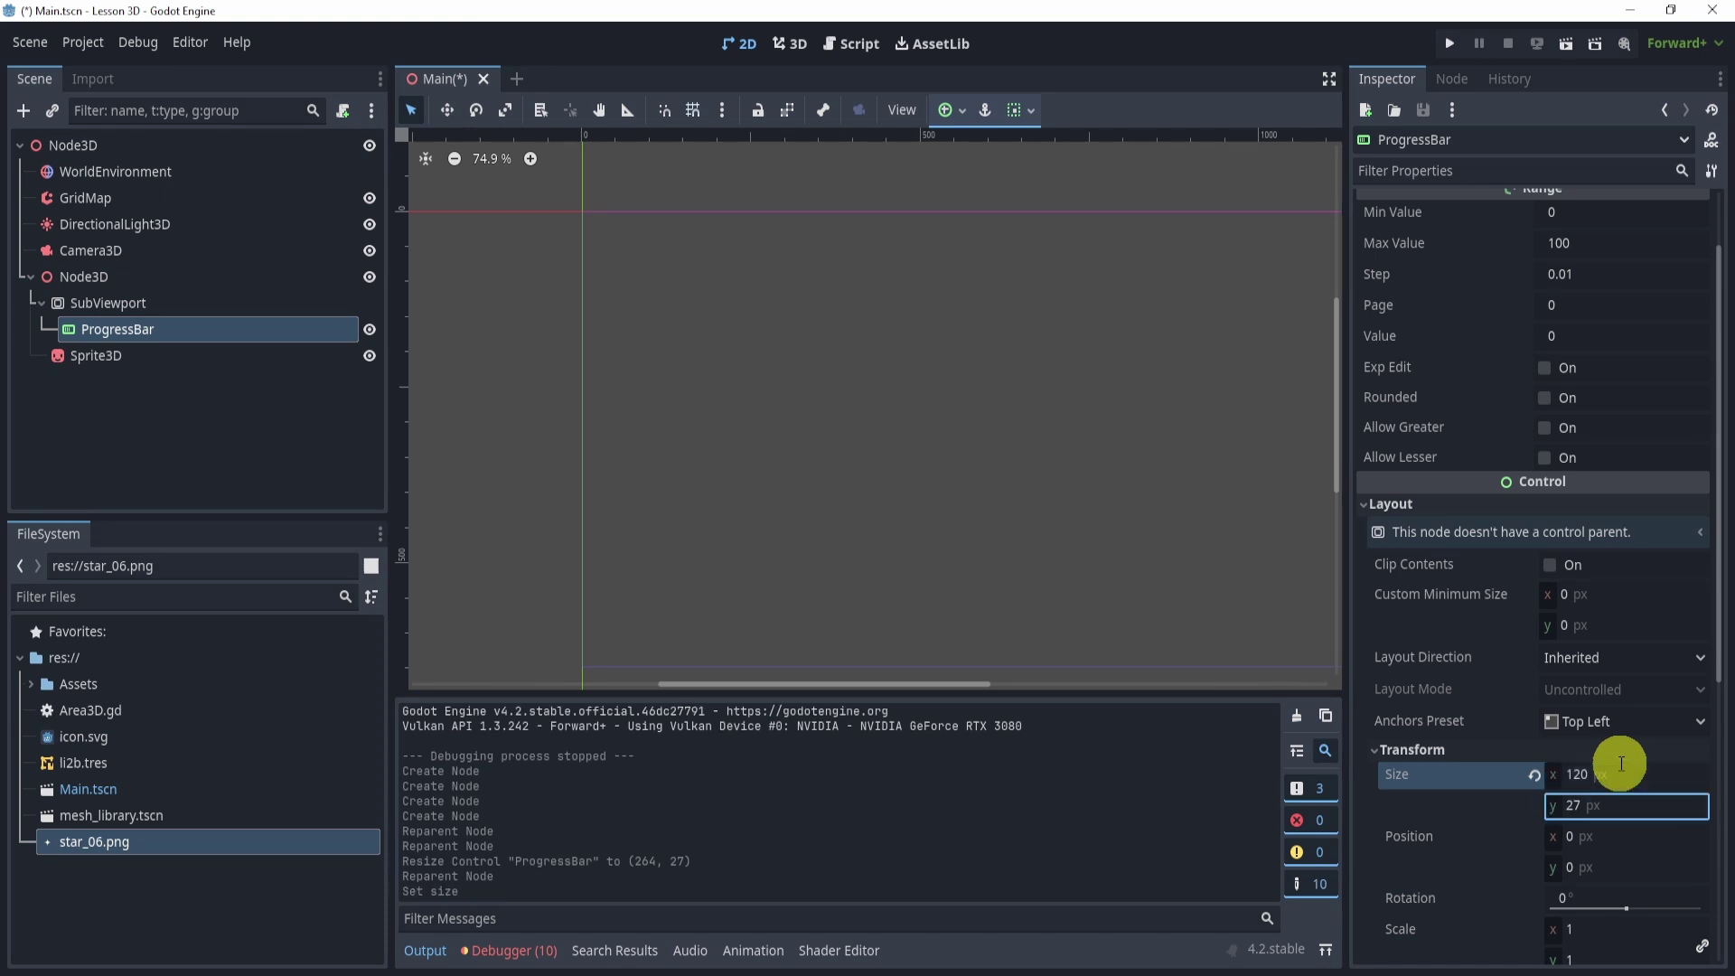
pyautogui.click(1658, 805)
pyautogui.write('20')
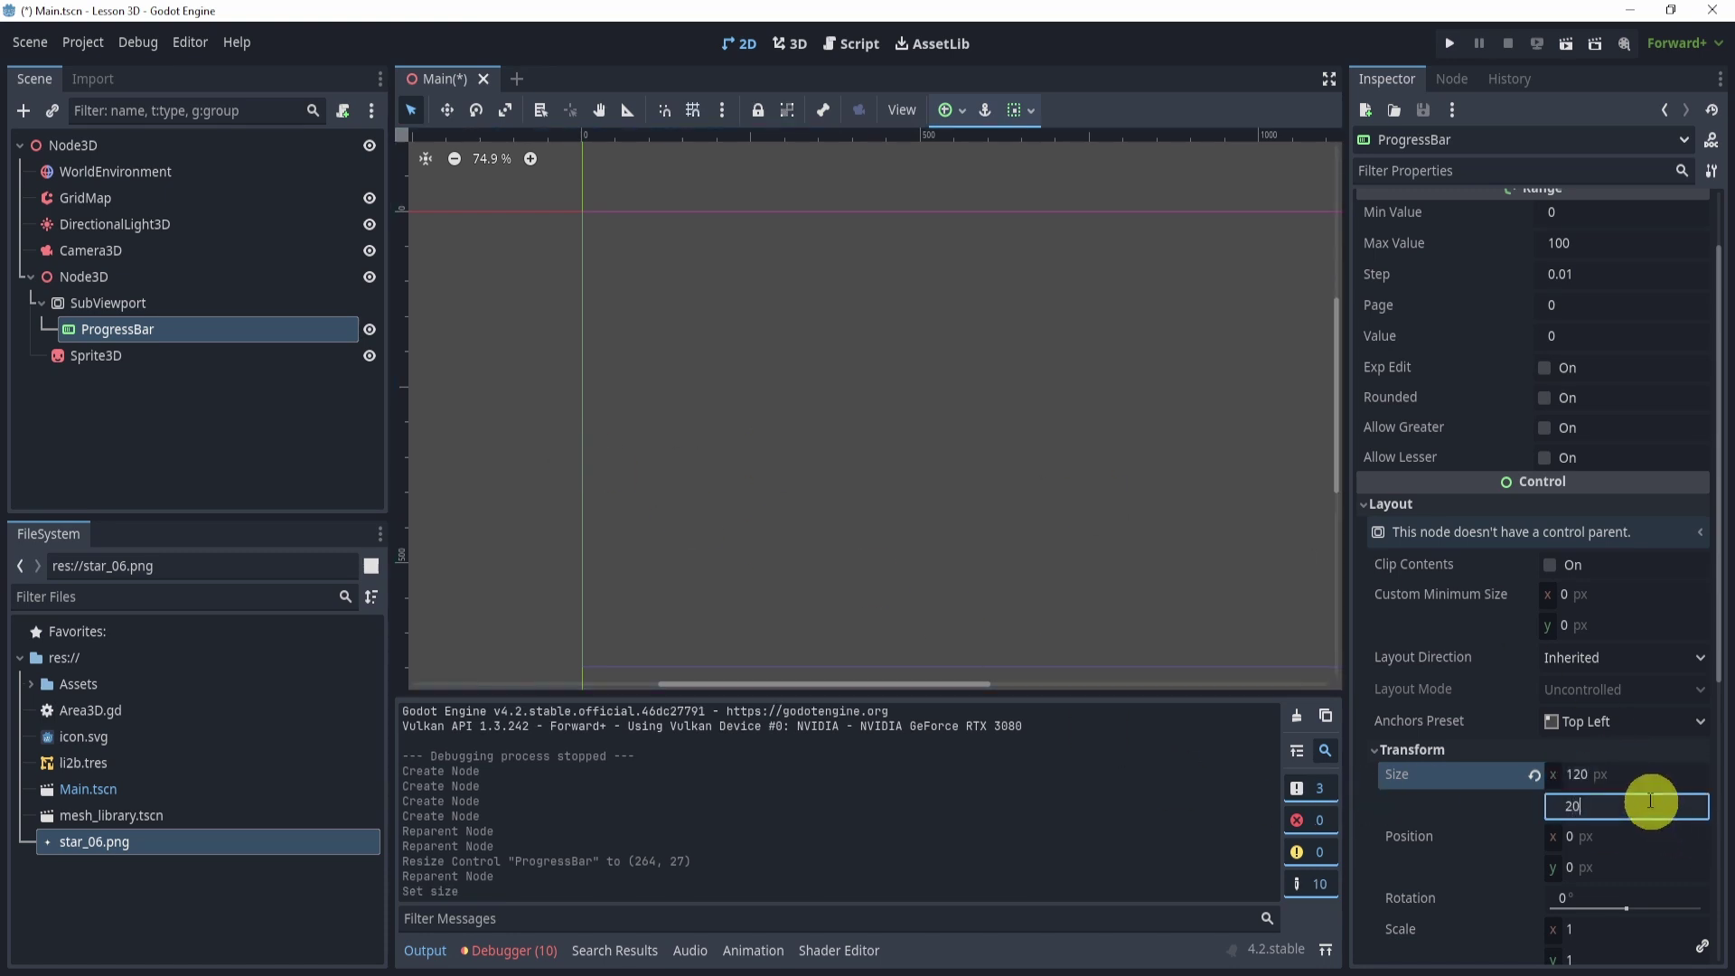
pyautogui.click(513, 389)
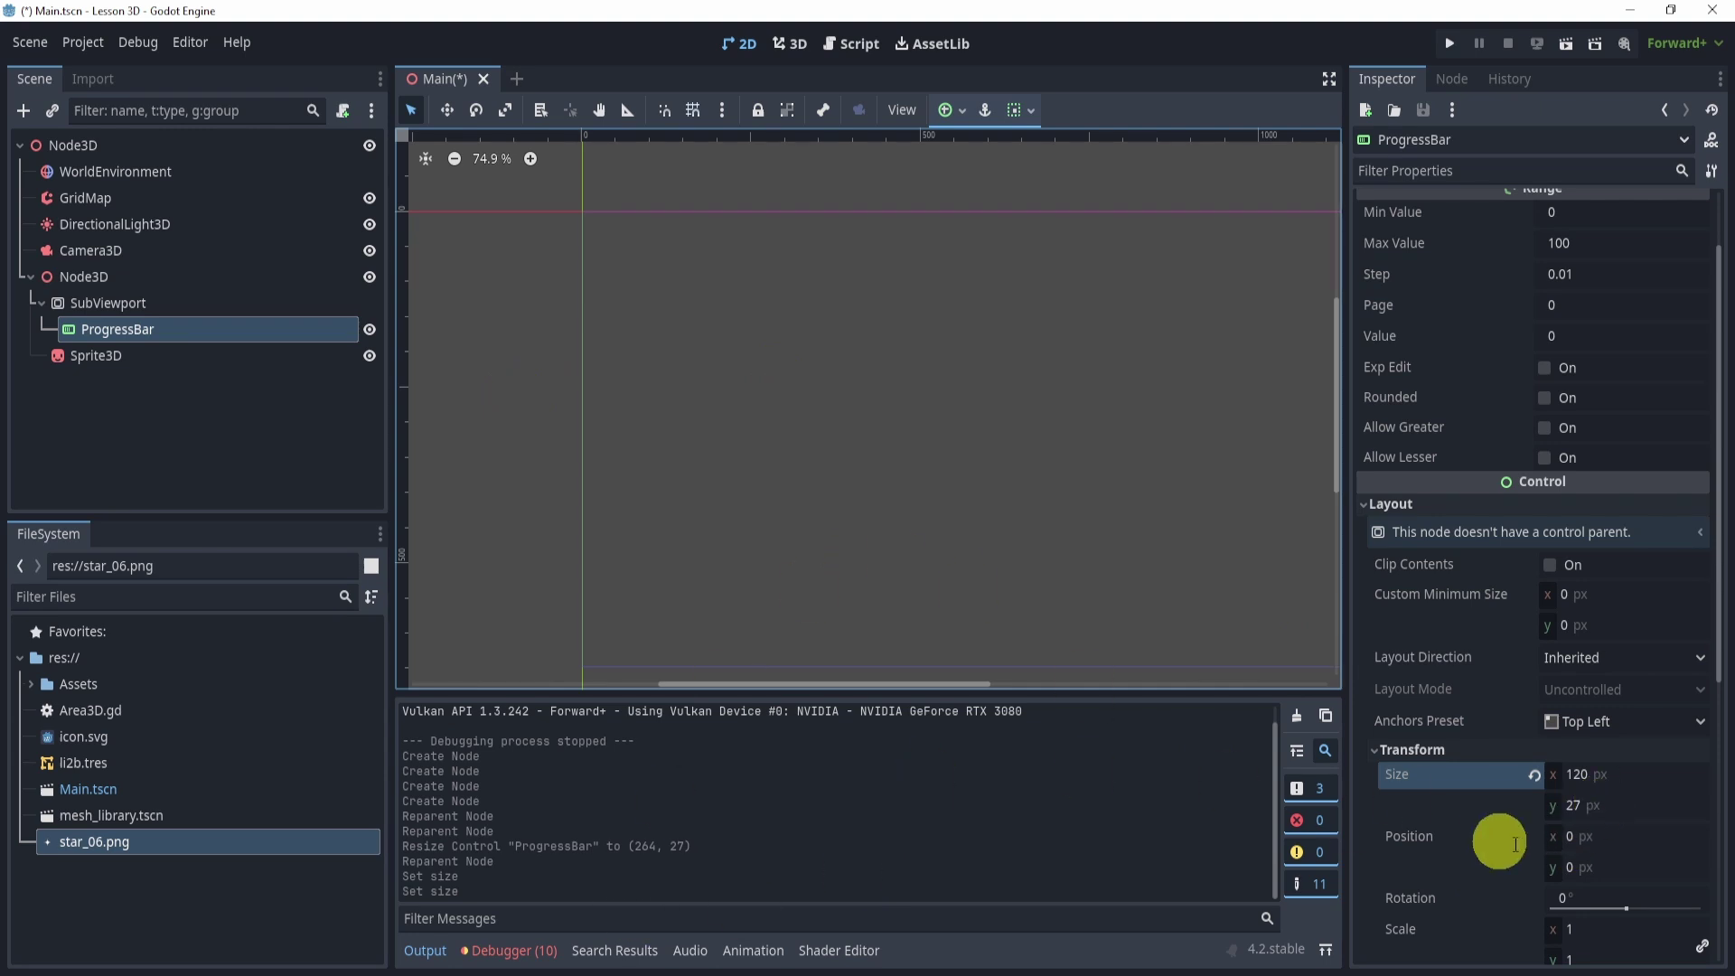
pyautogui.click(181, 305)
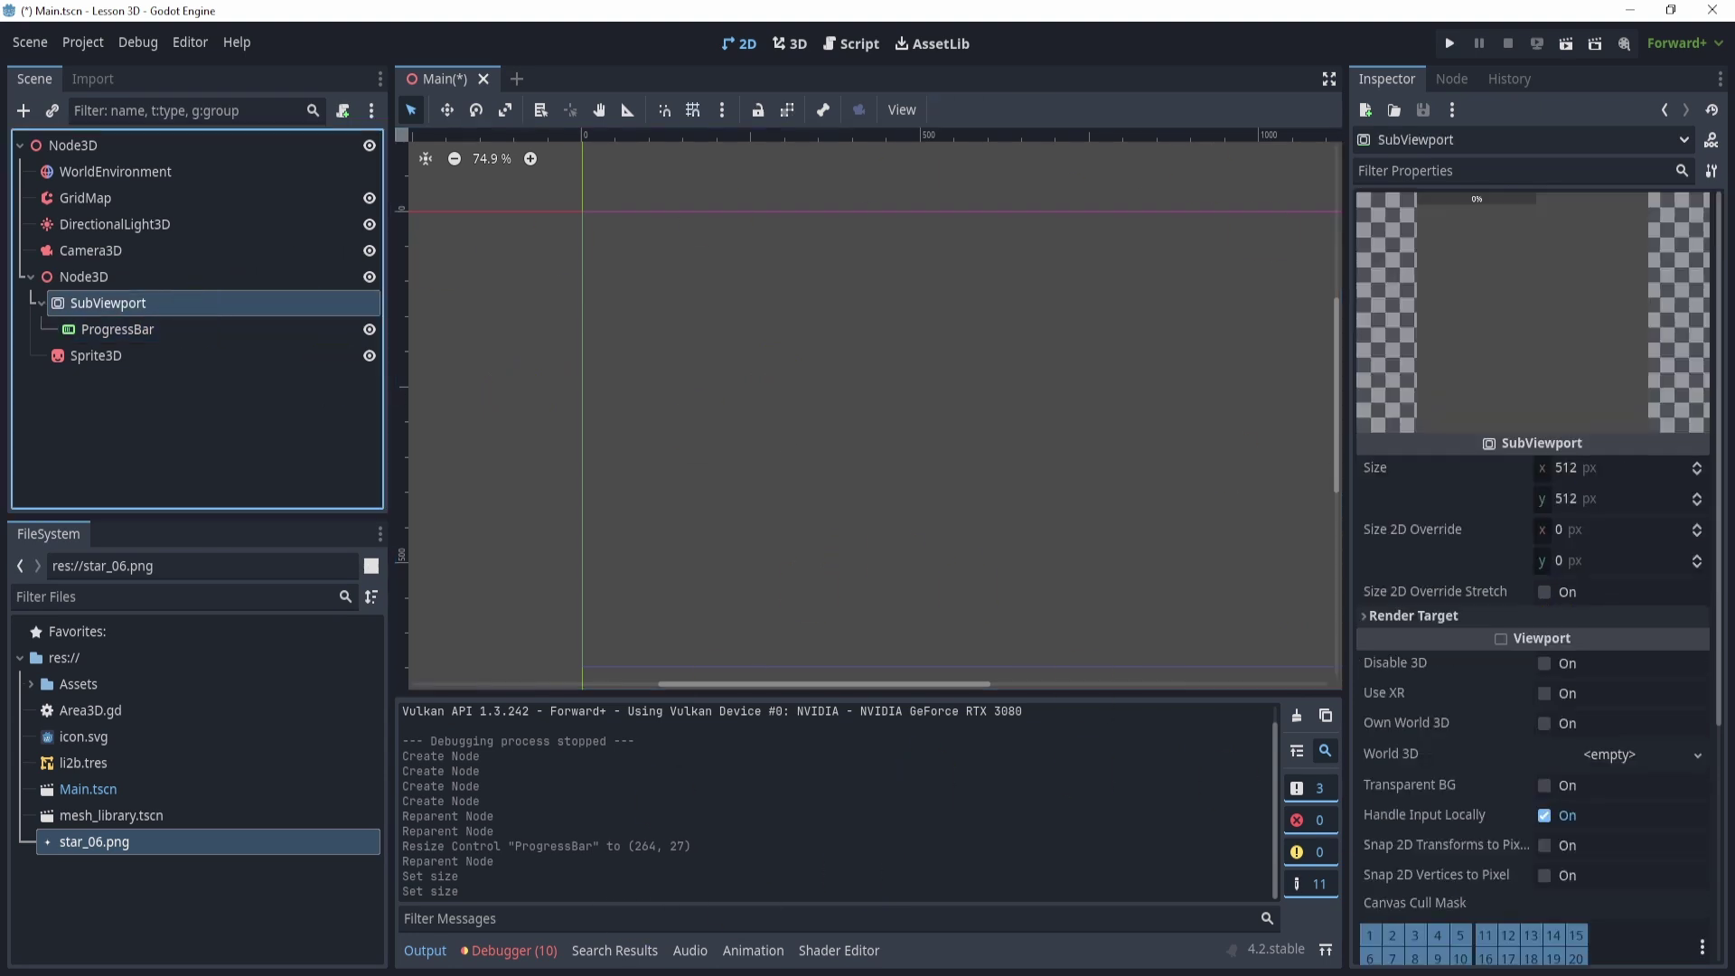
pyautogui.click(50, 327)
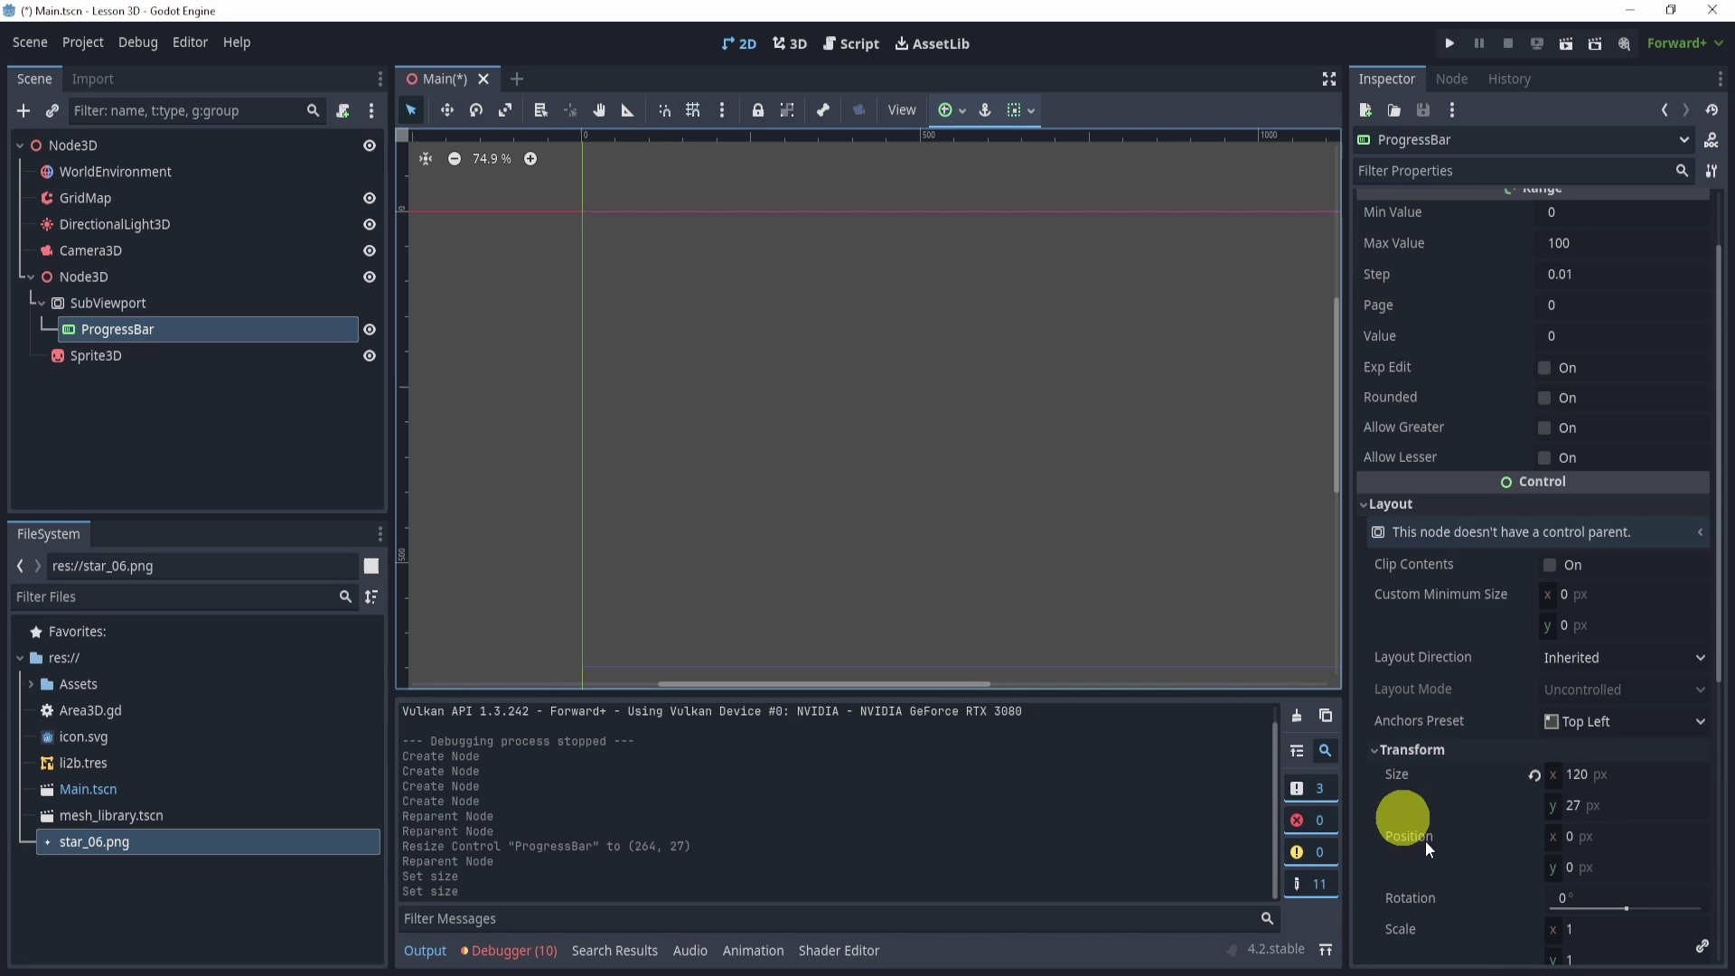
# Set the SubViewport size to 120 × 27 px
pyautogui.click(172, 303)
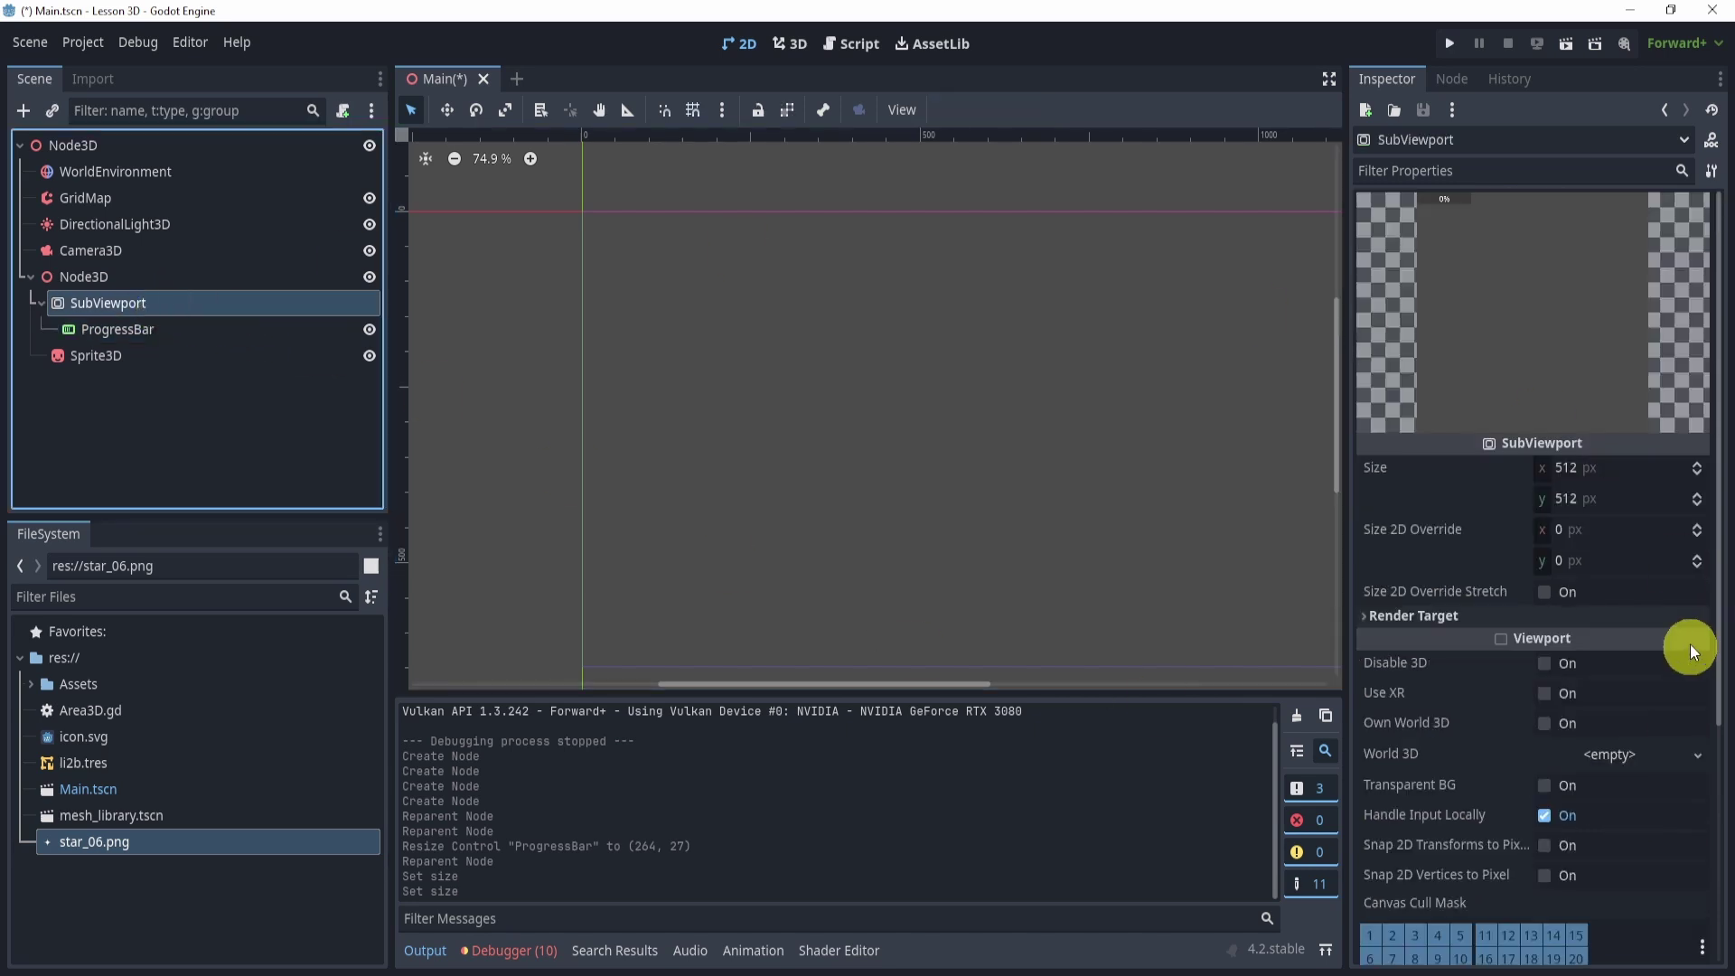
pyautogui.click(1641, 475)
pyautogui.write('120')
pyautogui.press('Tab')
pyautogui.write('27')
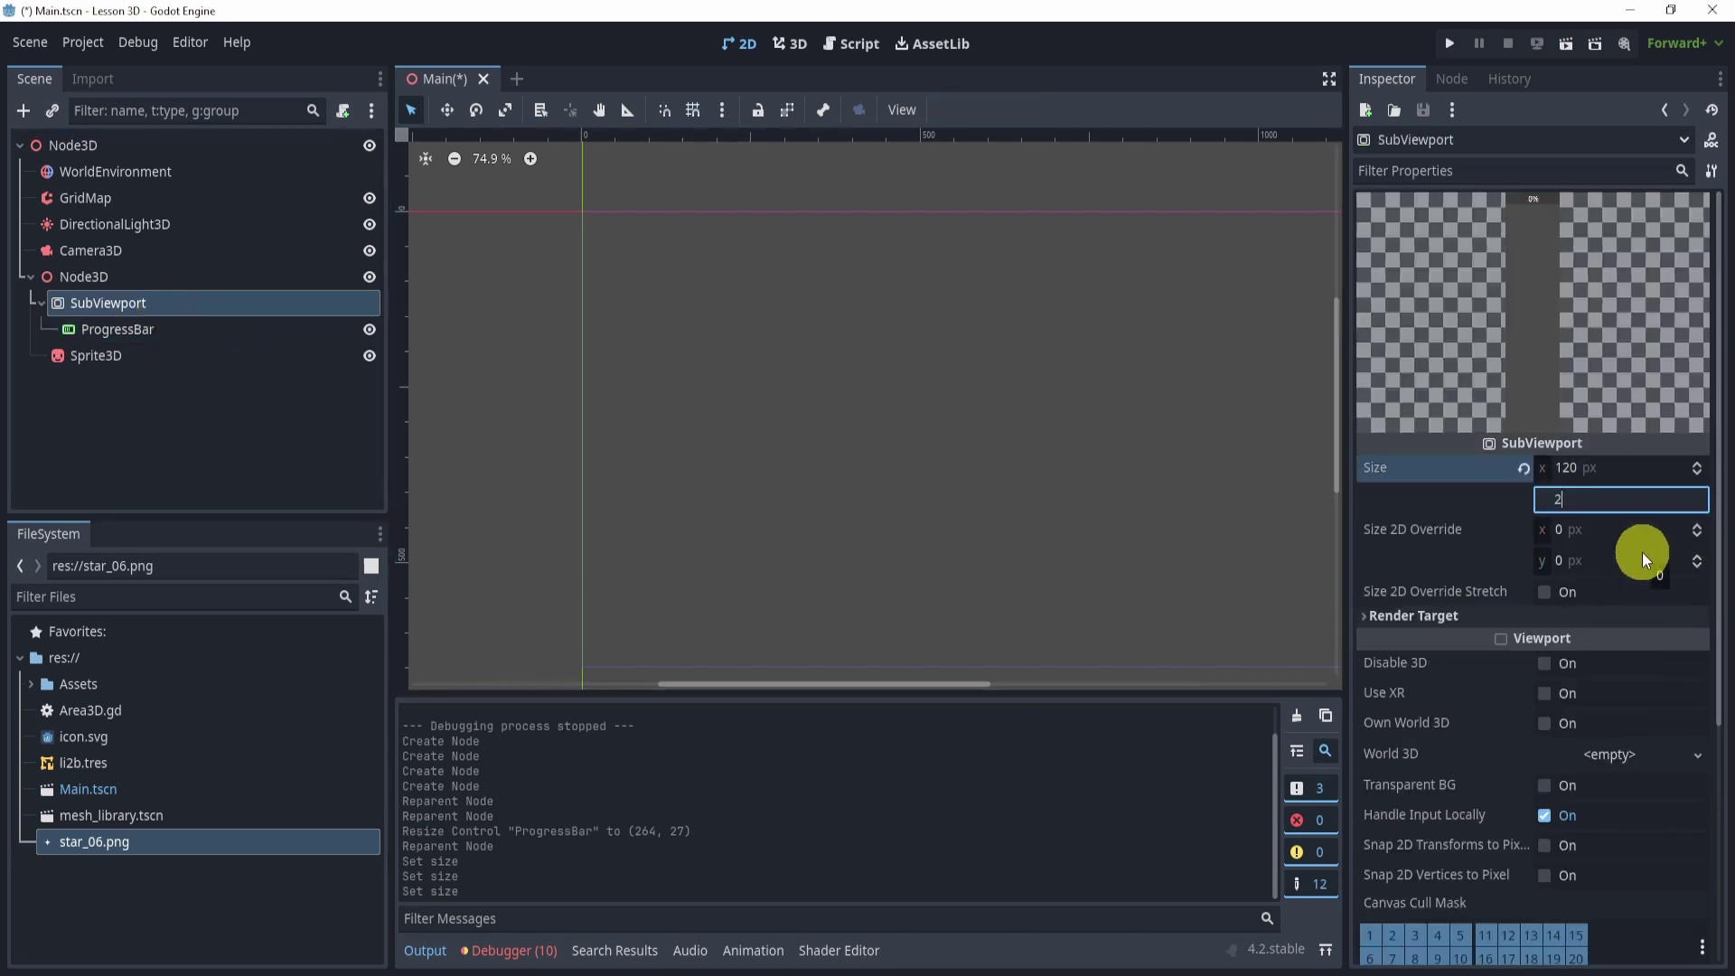
pyautogui.press('Return')
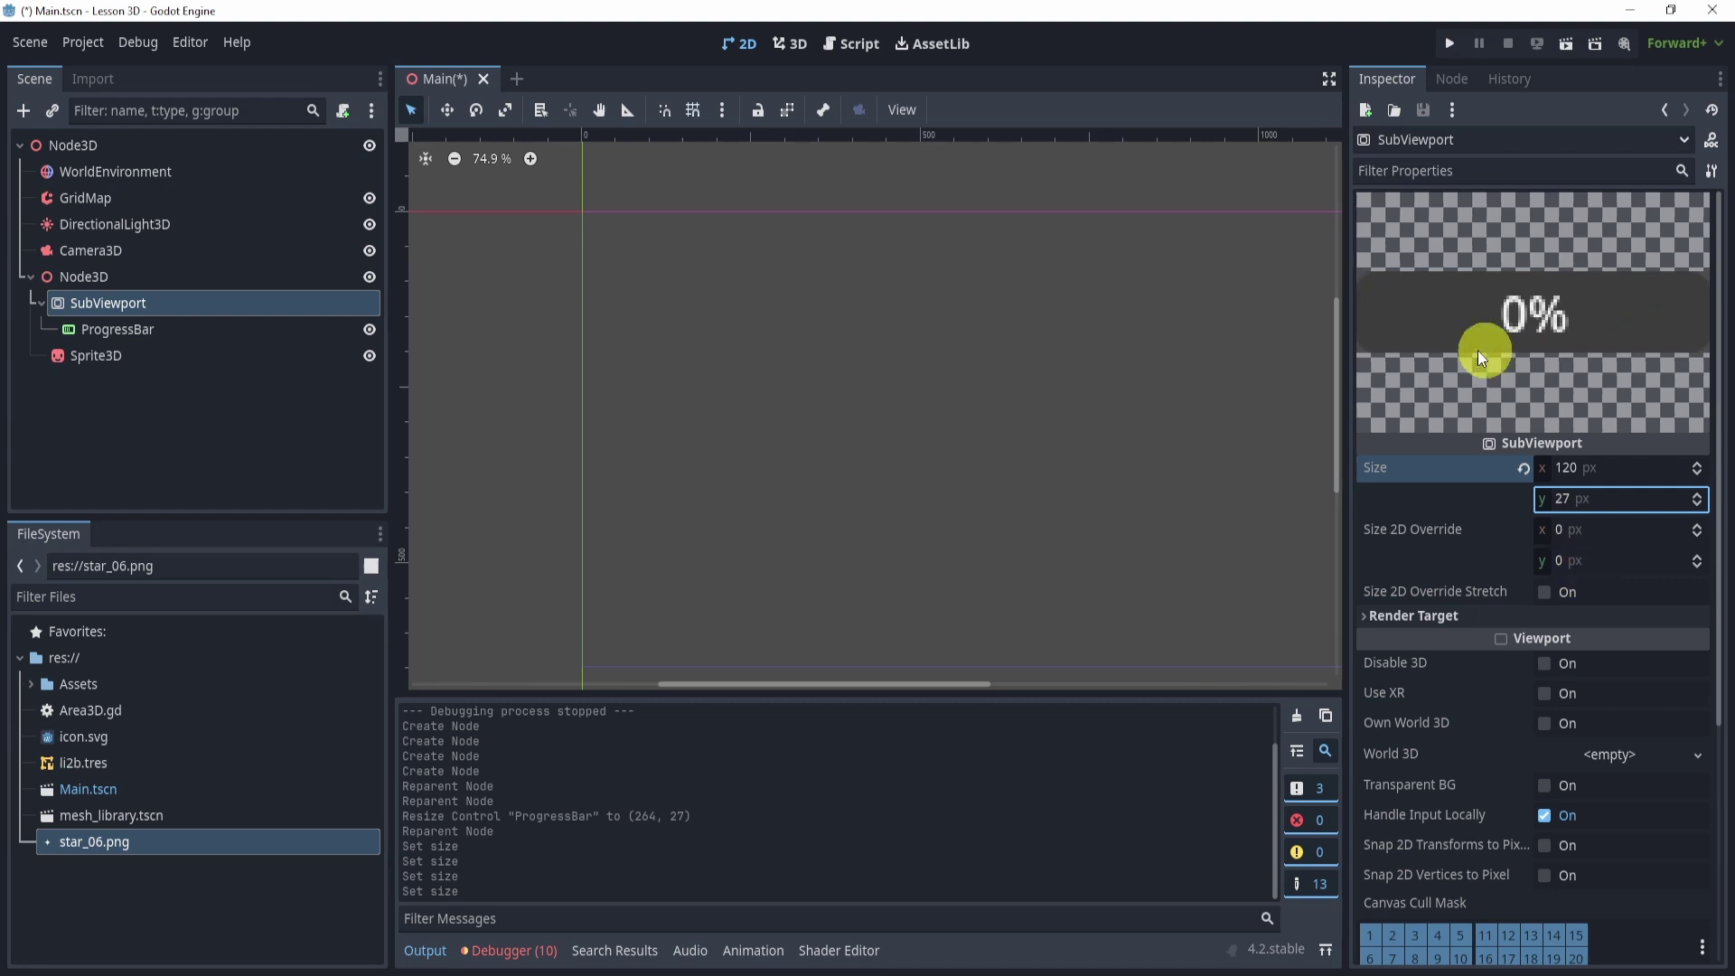
# Set the ProgressBar's value to 50 and check the half-filled SubViewport preview
pyautogui.click(118, 327)
pyautogui.scroll(2, 1446, 379)
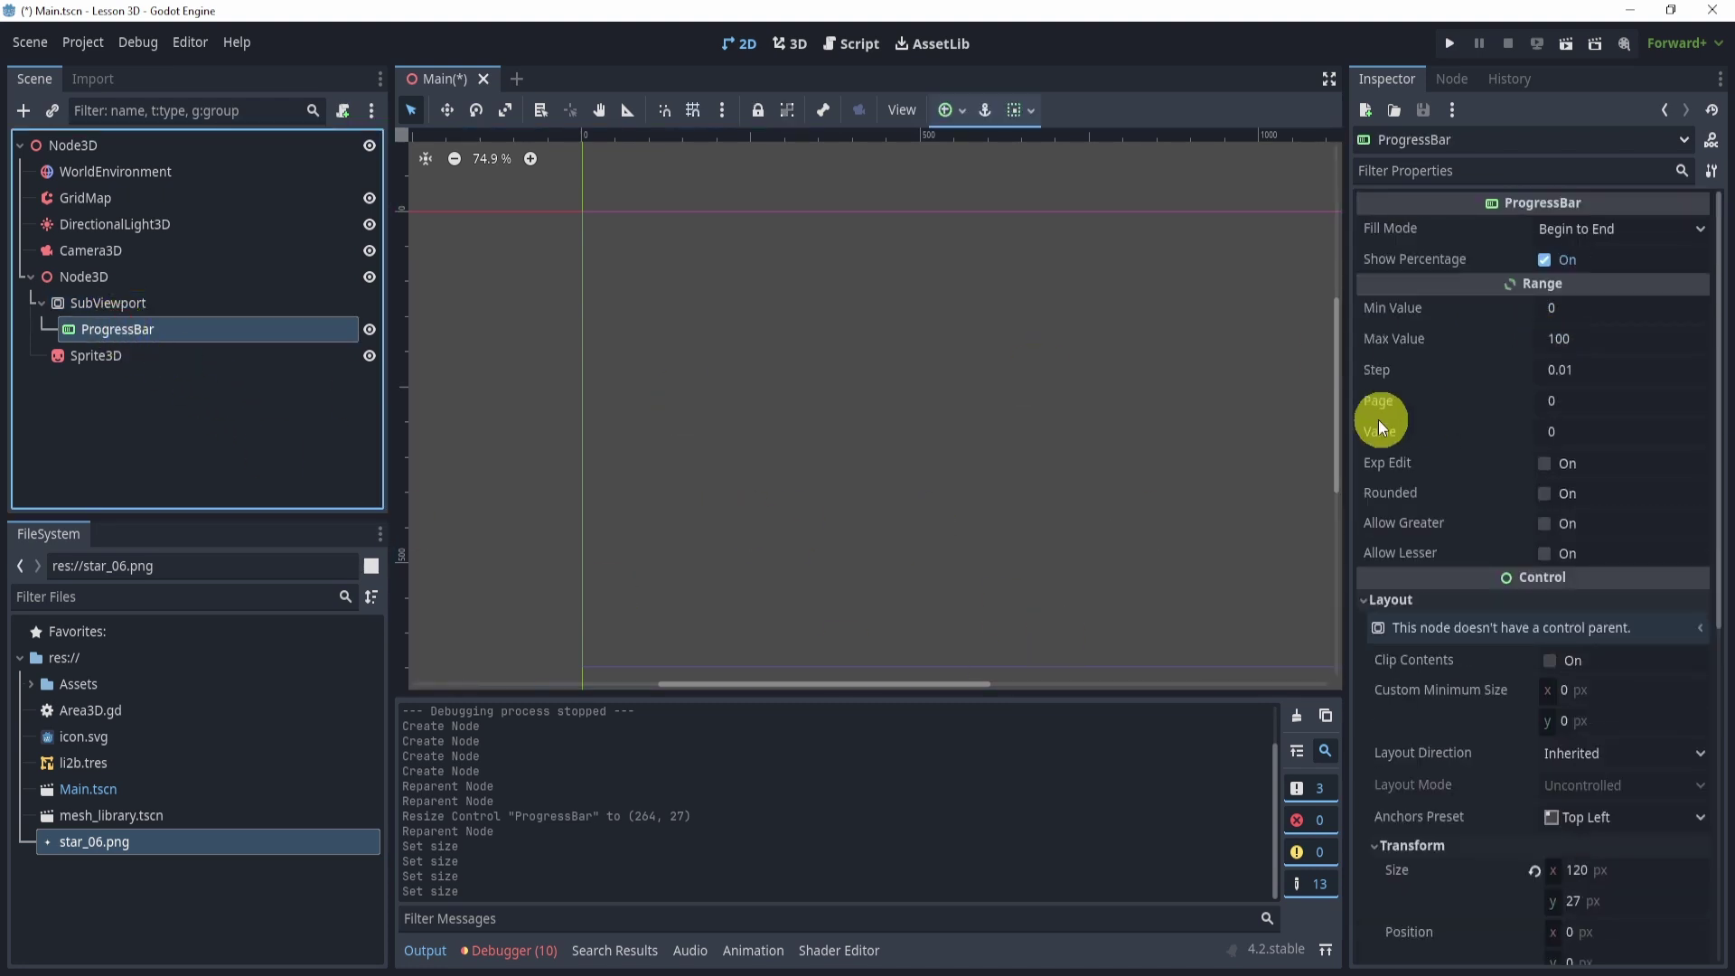
pyautogui.click(1564, 431)
pyautogui.write('50')
pyautogui.press('Return')
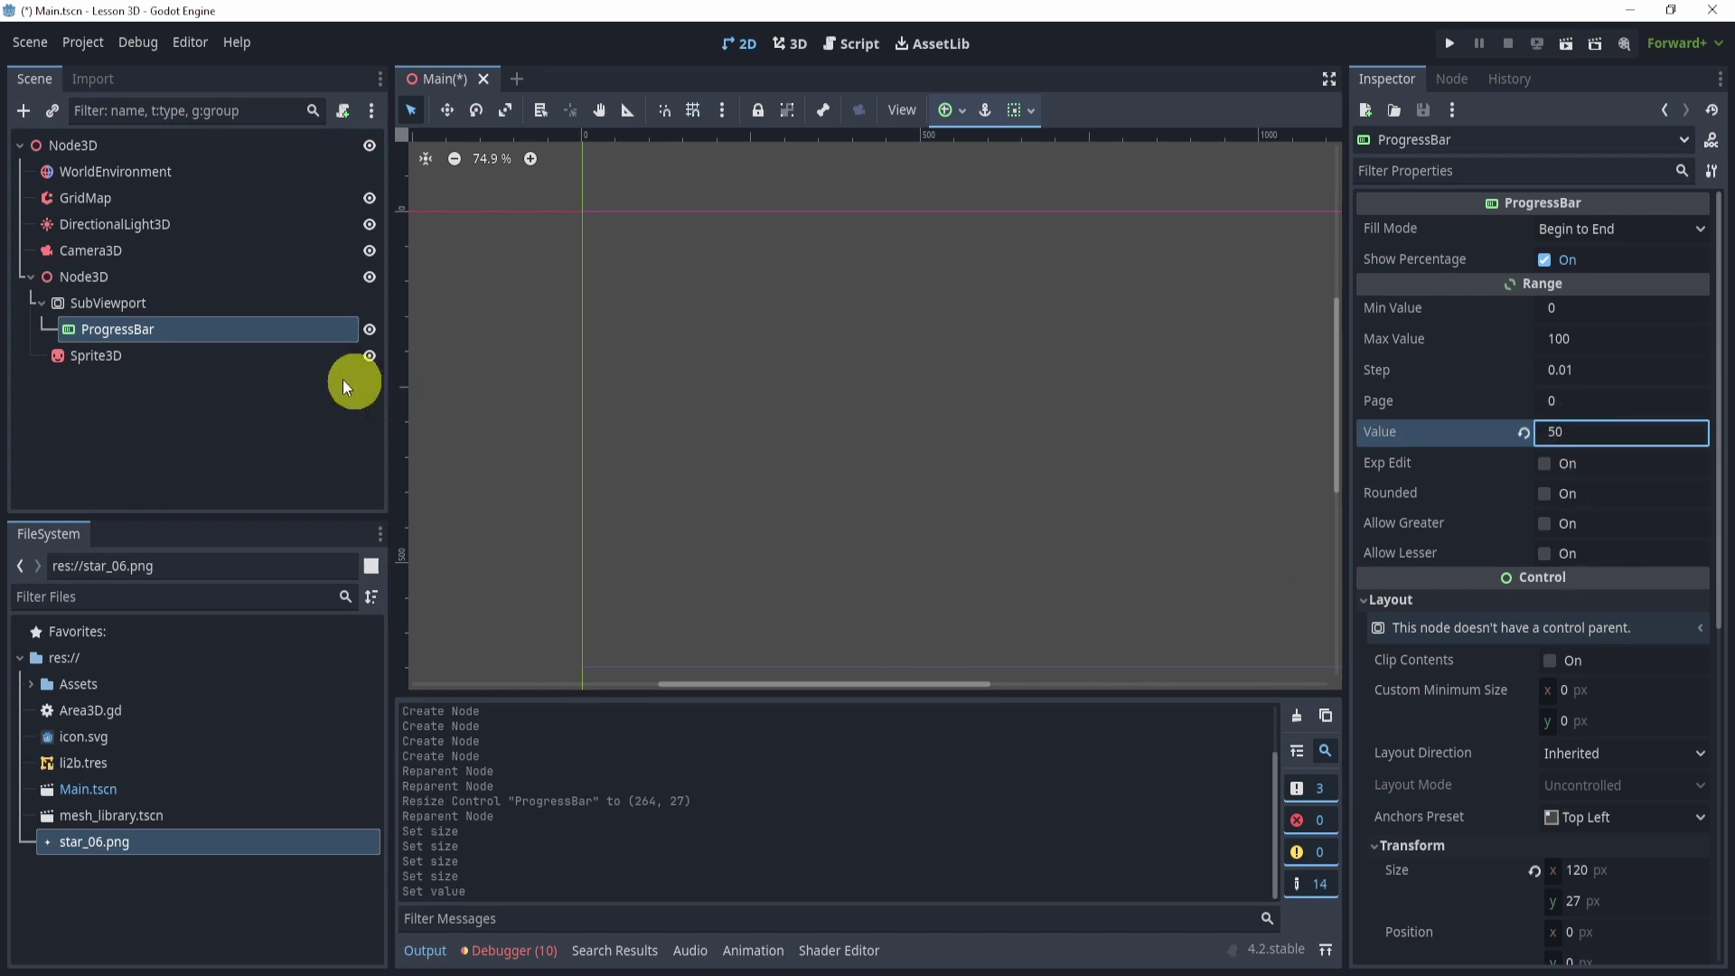
pyautogui.click(127, 303)
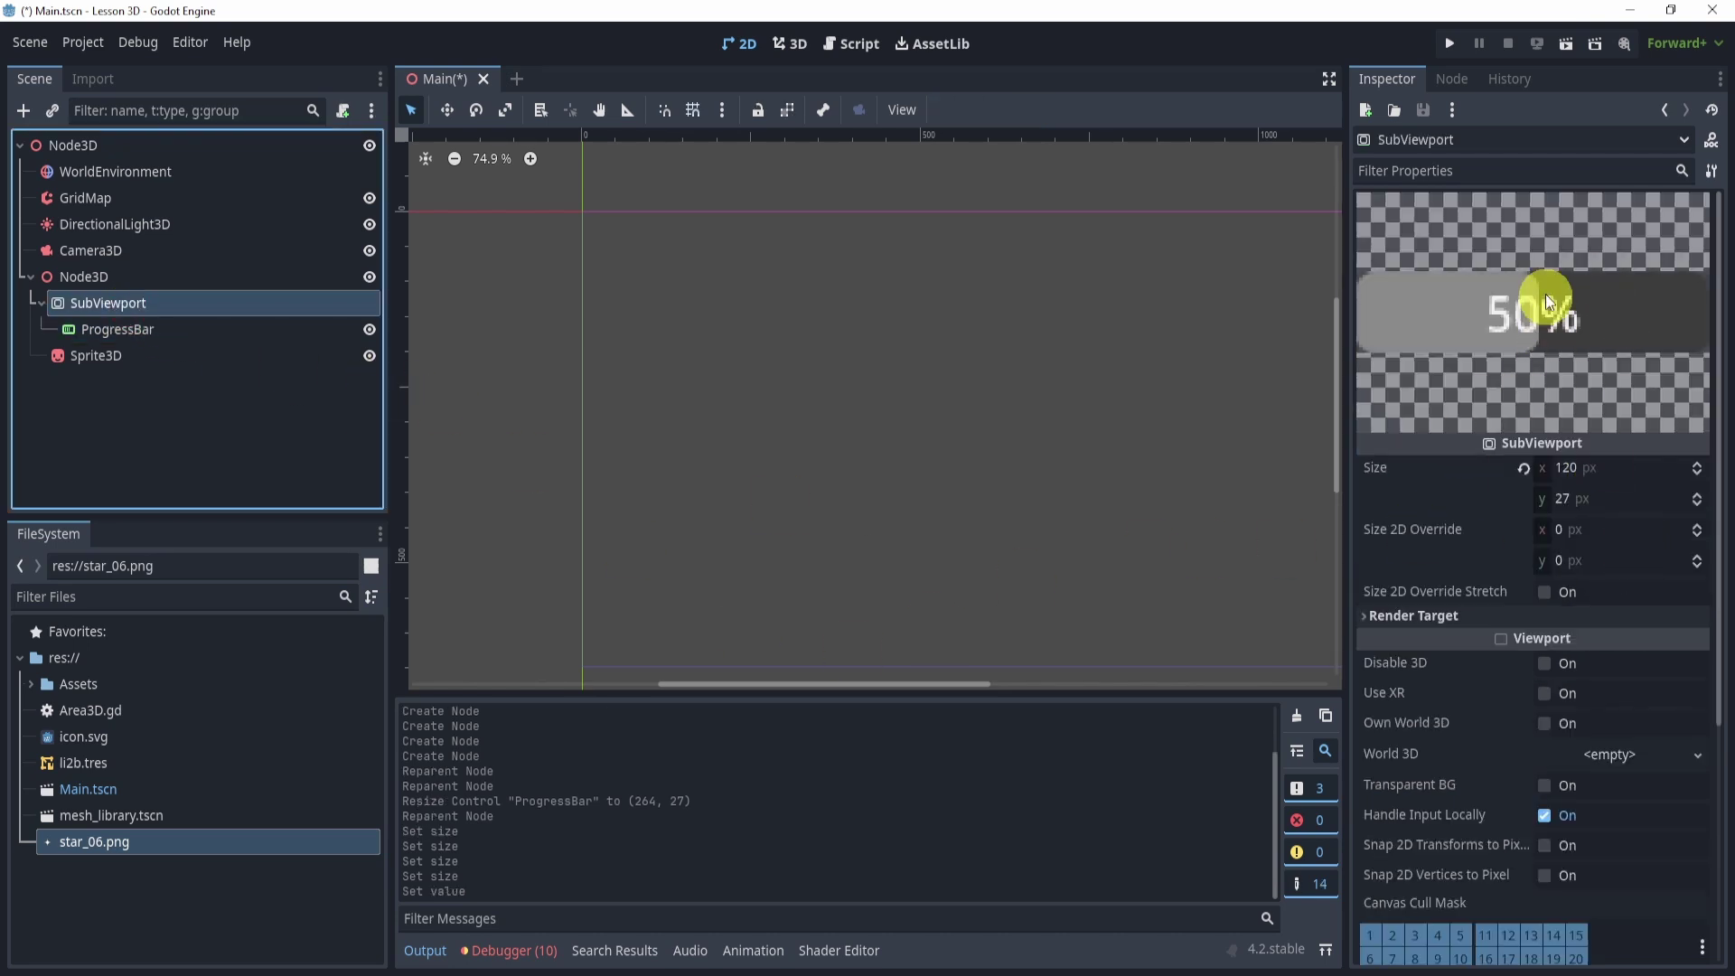
# Give the Sprite3D a new ViewportTexture sourced from the SubViewport
pyautogui.click(78, 355)
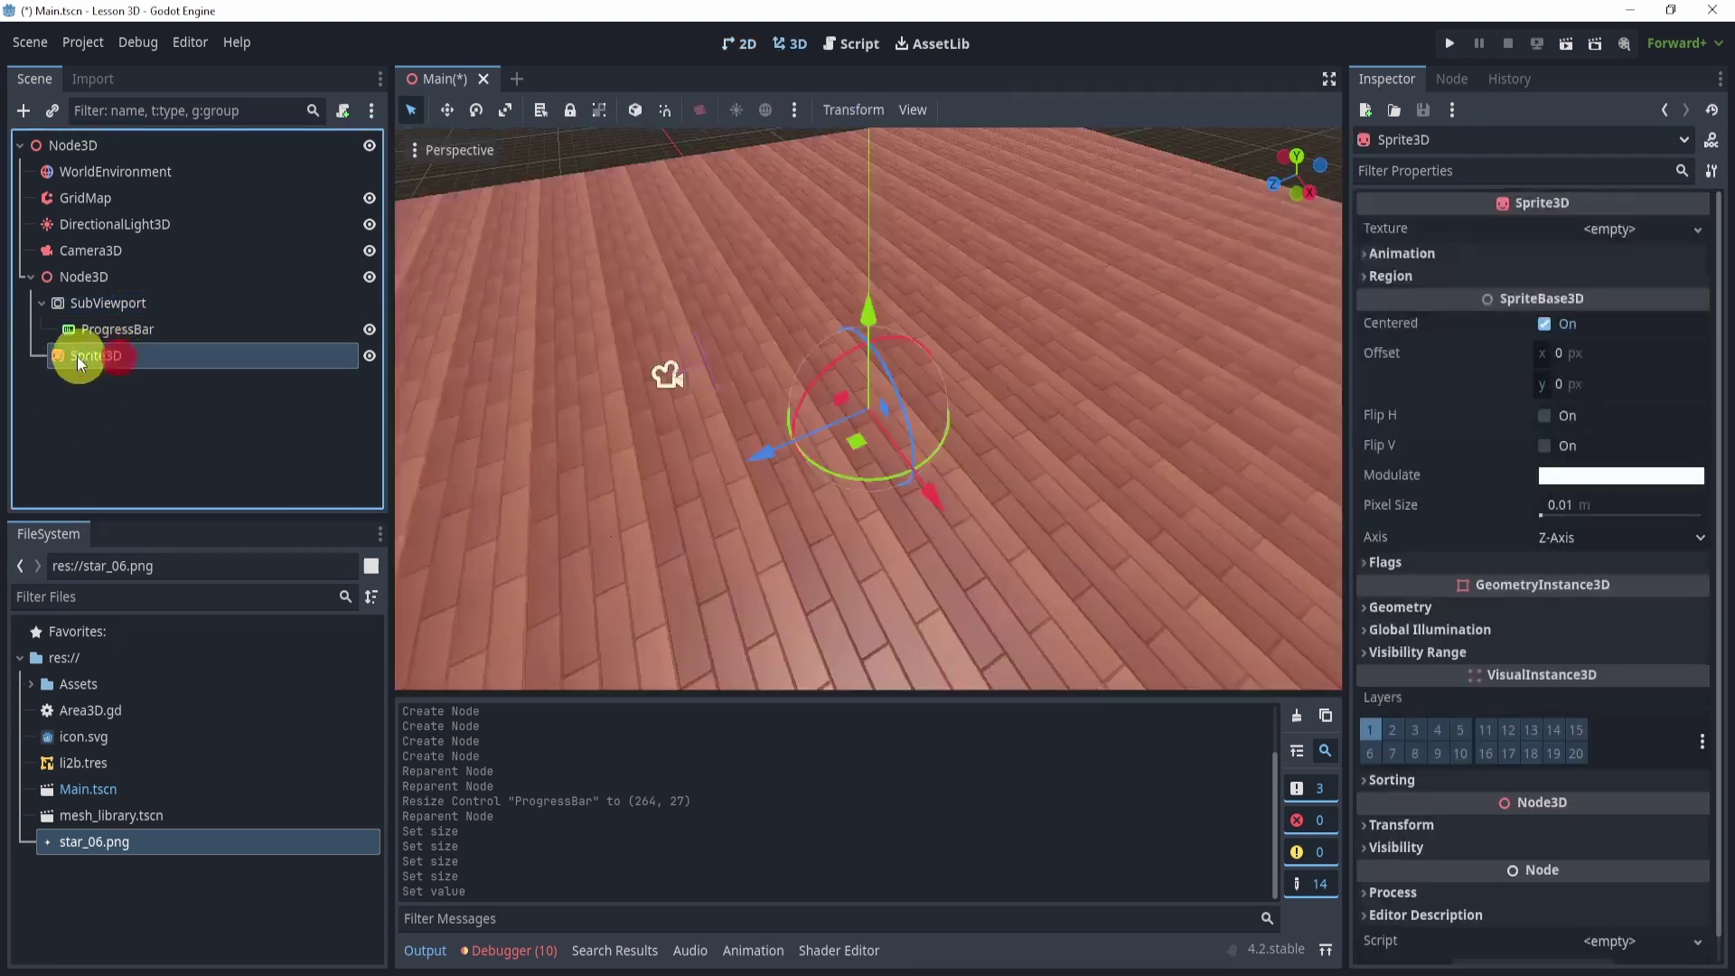
pyautogui.click(1629, 228)
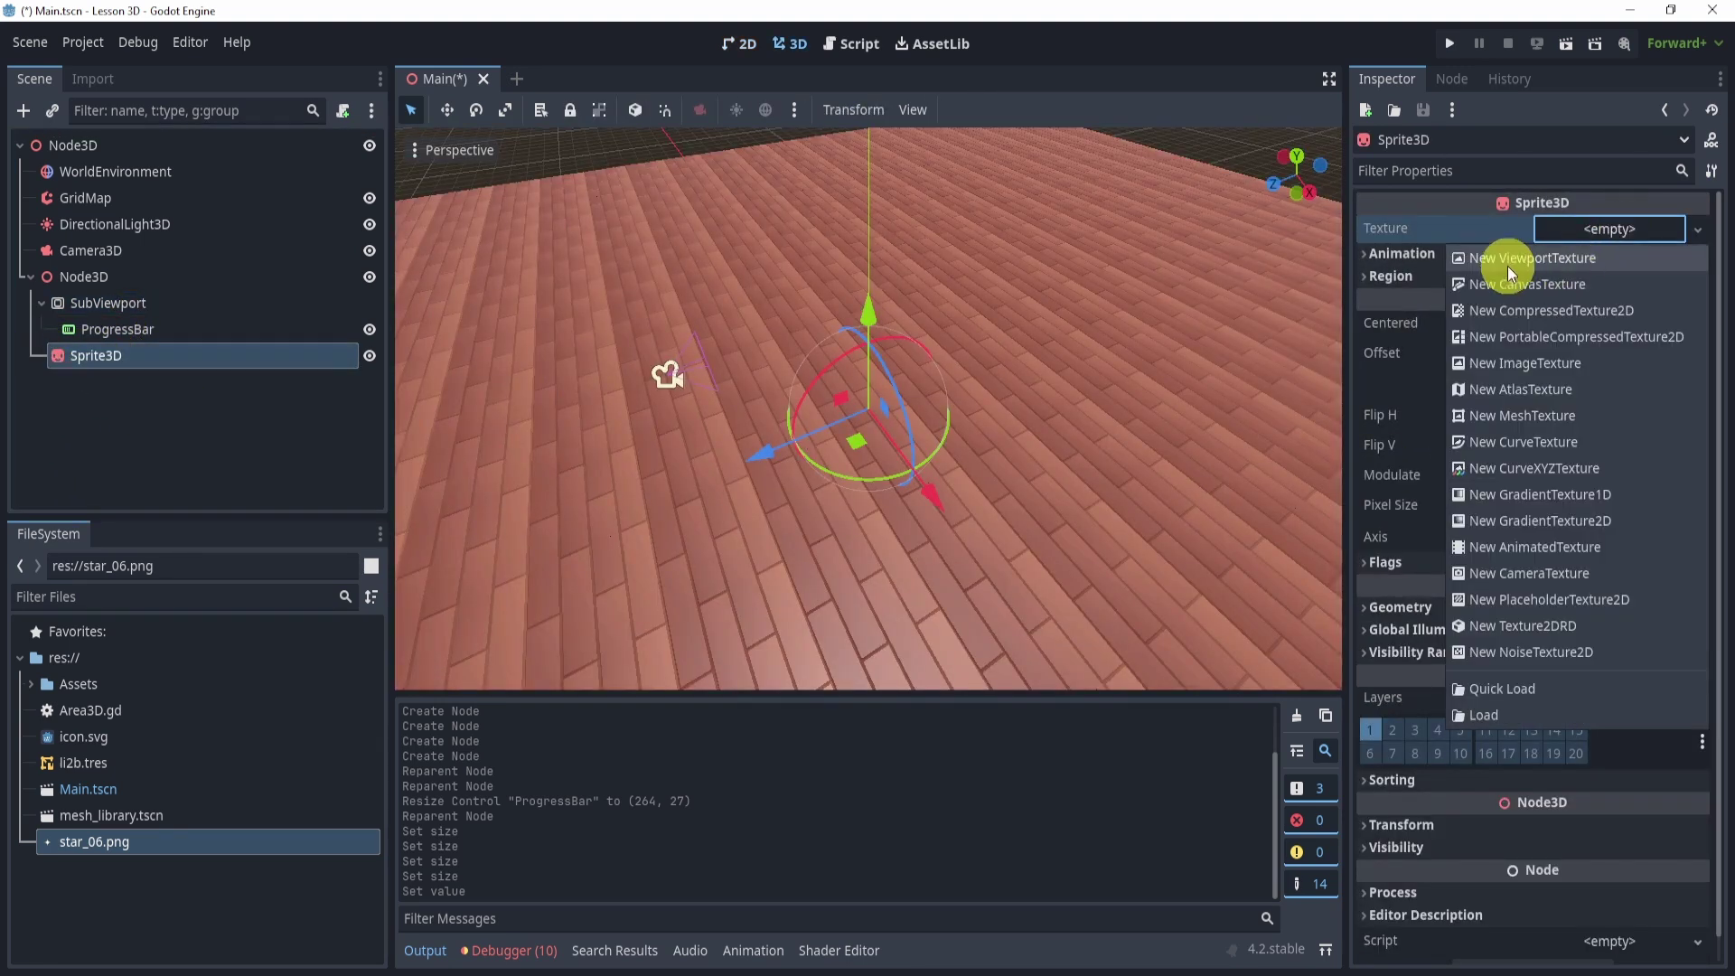
pyautogui.click(1539, 262)
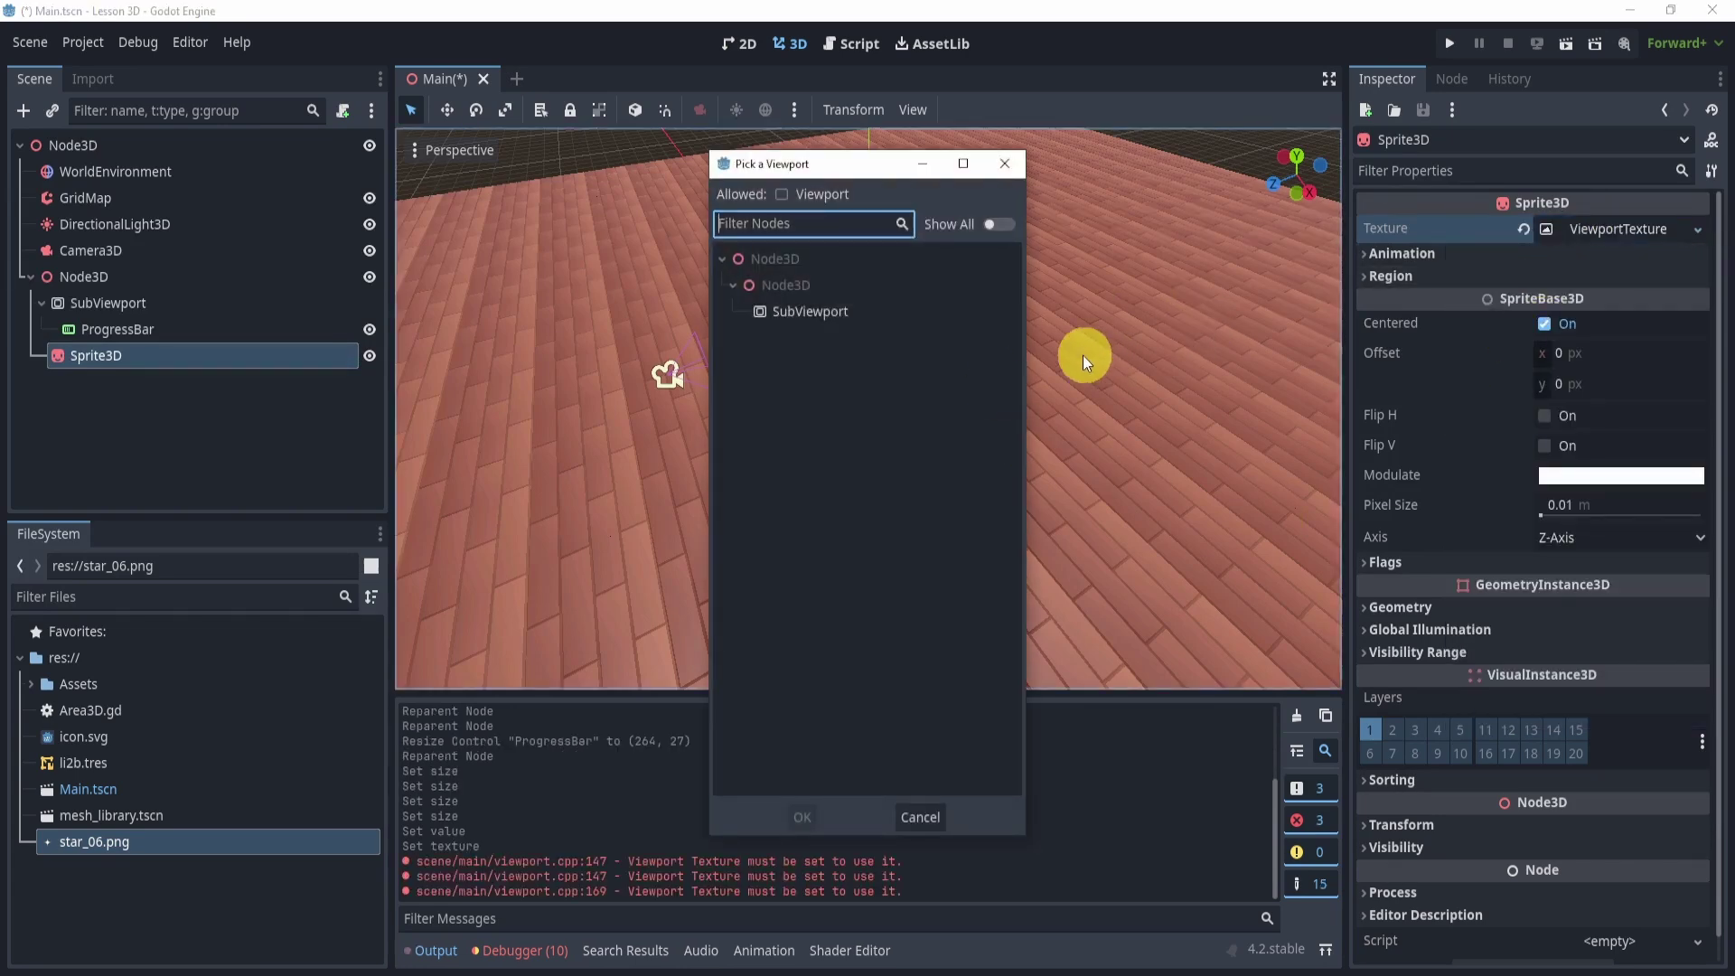
pyautogui.click(832, 312)
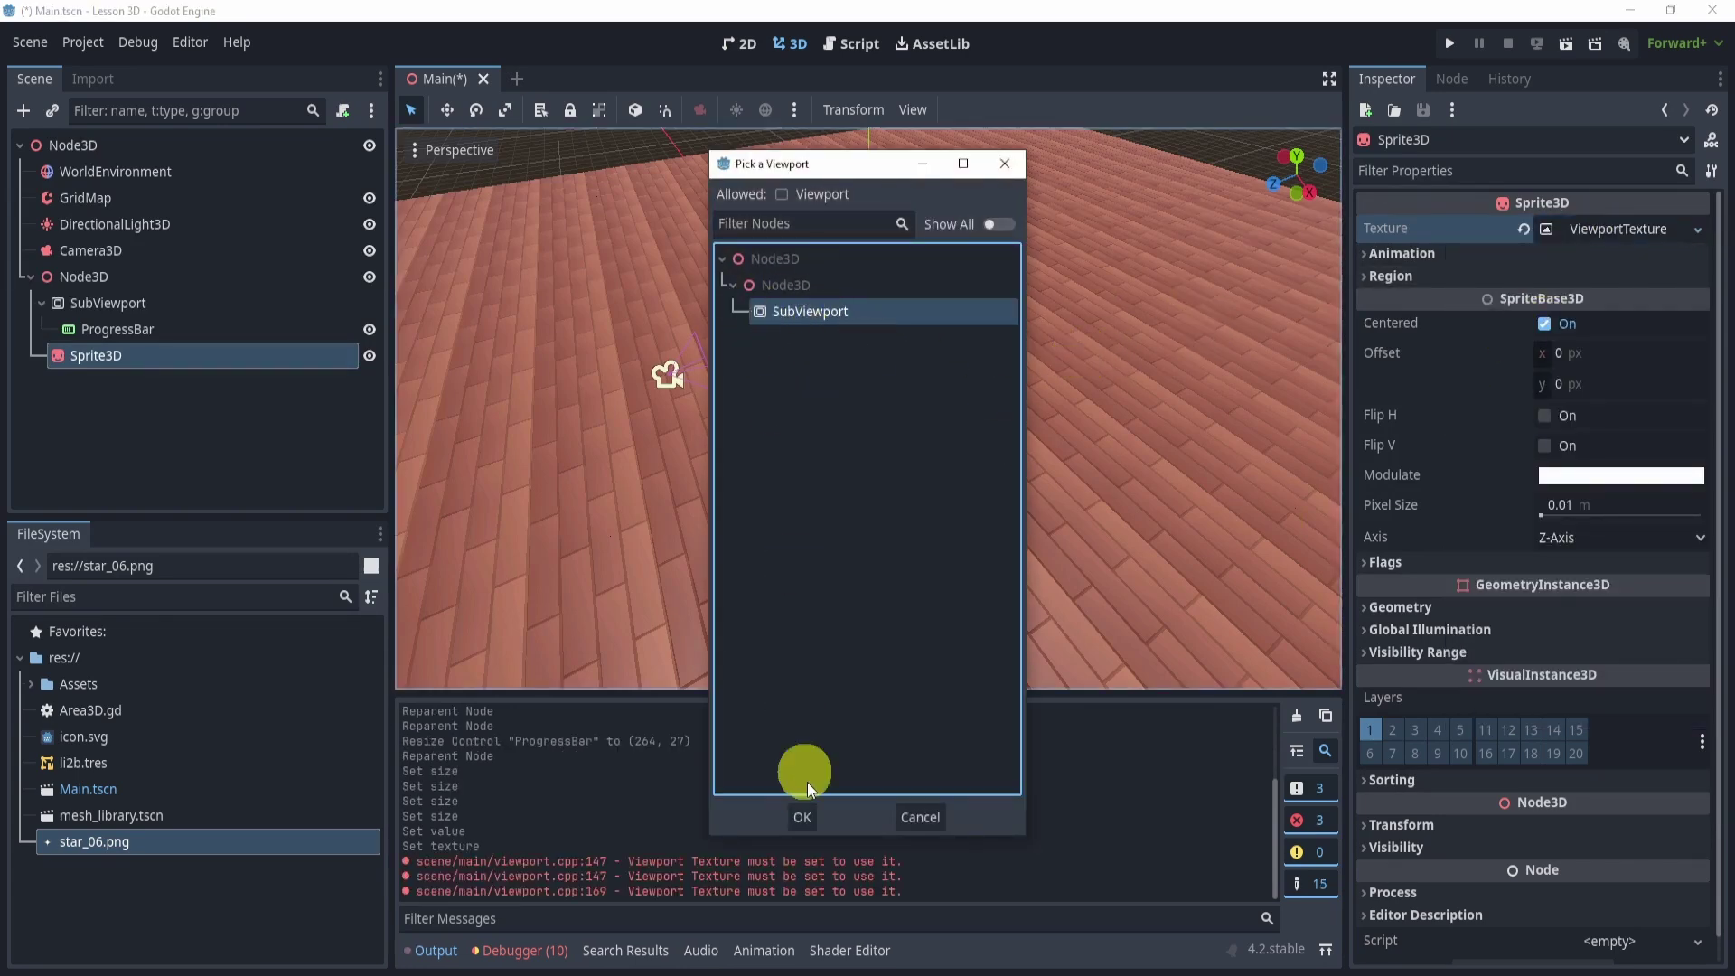
pyautogui.click(802, 817)
# Lift the Node3D above the floor along Y, then save and run the game
pyautogui.moveTo(917, 519); pyautogui.dragTo(876, 312, button='middle')
pyautogui.click(174, 280)
pyautogui.moveTo(868, 287); pyautogui.dragTo(934, 260)
pyautogui.moveTo(935, 260); pyautogui.dragTo(911, 228, button='middle')
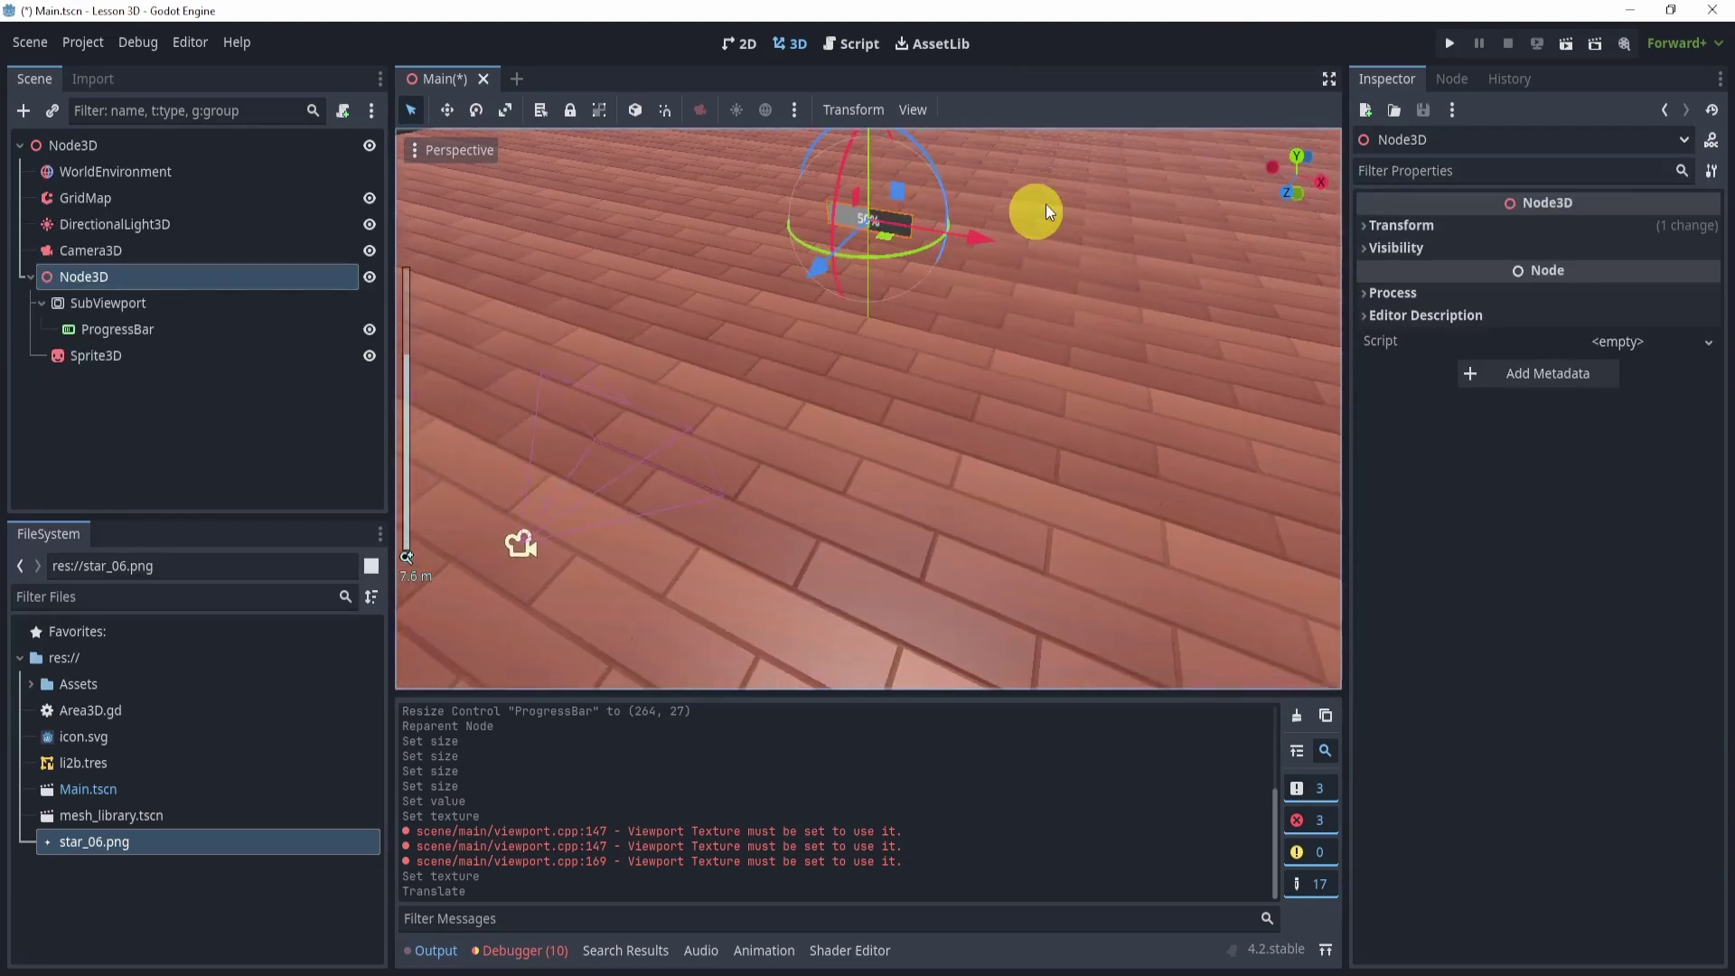
pyautogui.click(1450, 43)
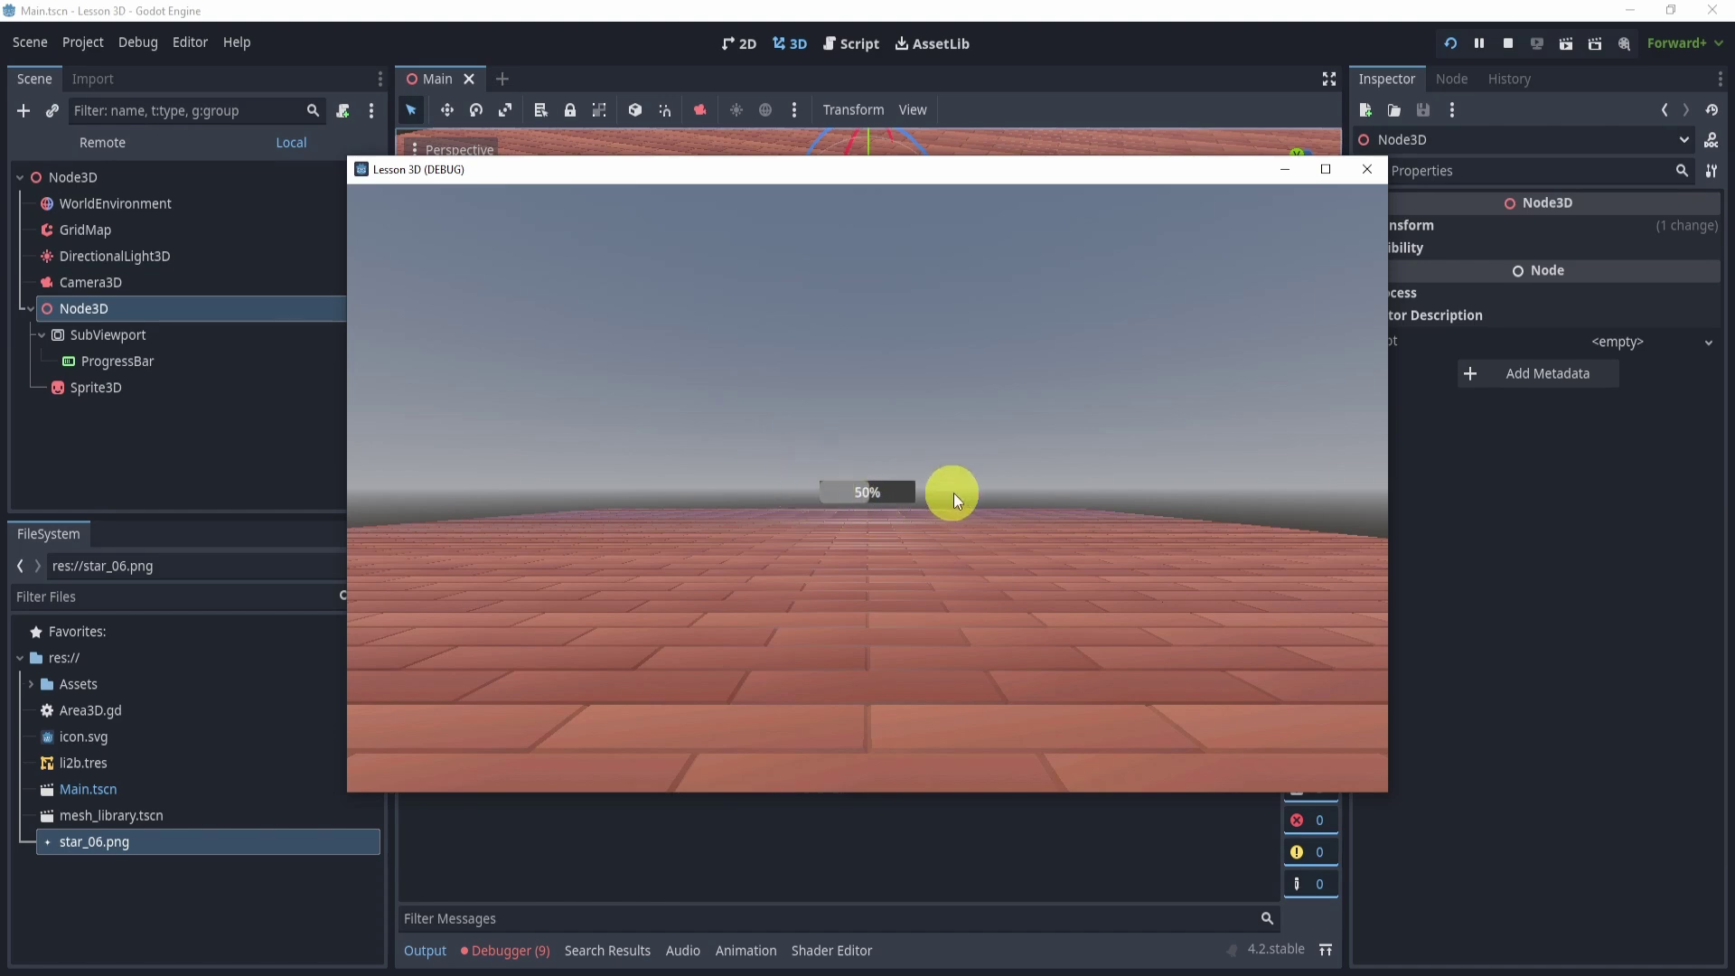
# Close the game, rotate Camera3D and shift it left to frame the bar, then rerun
pyautogui.press('F8')
pyautogui.click(115, 281)
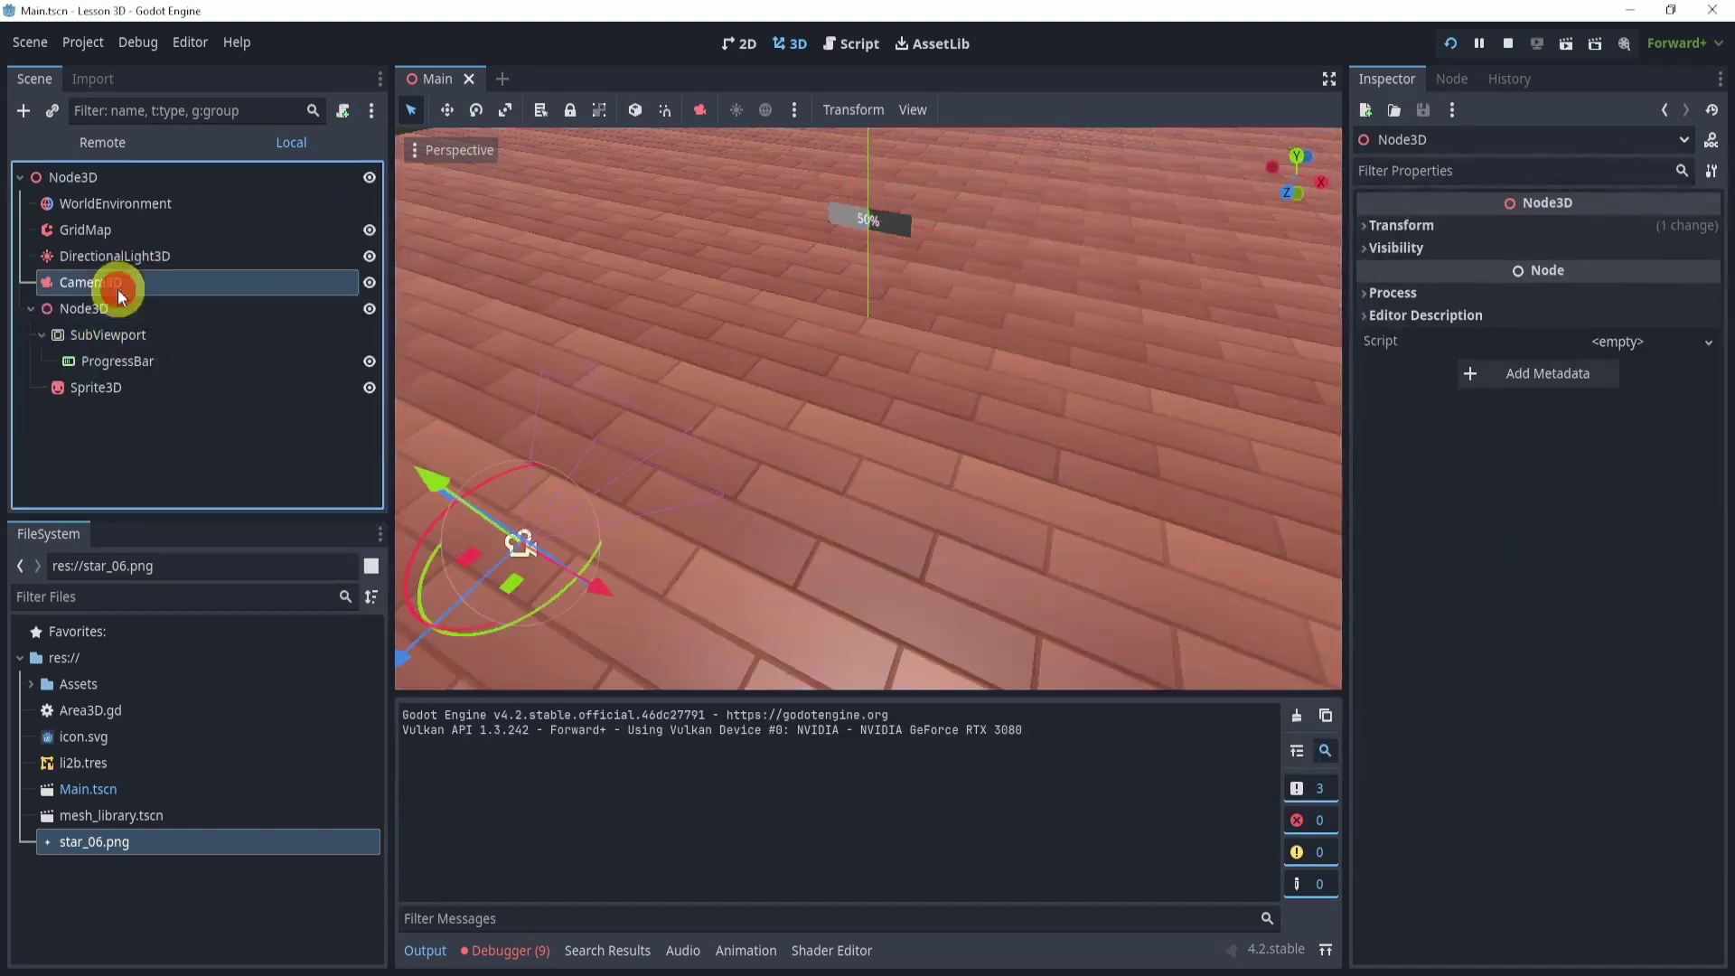
pyautogui.press('f')
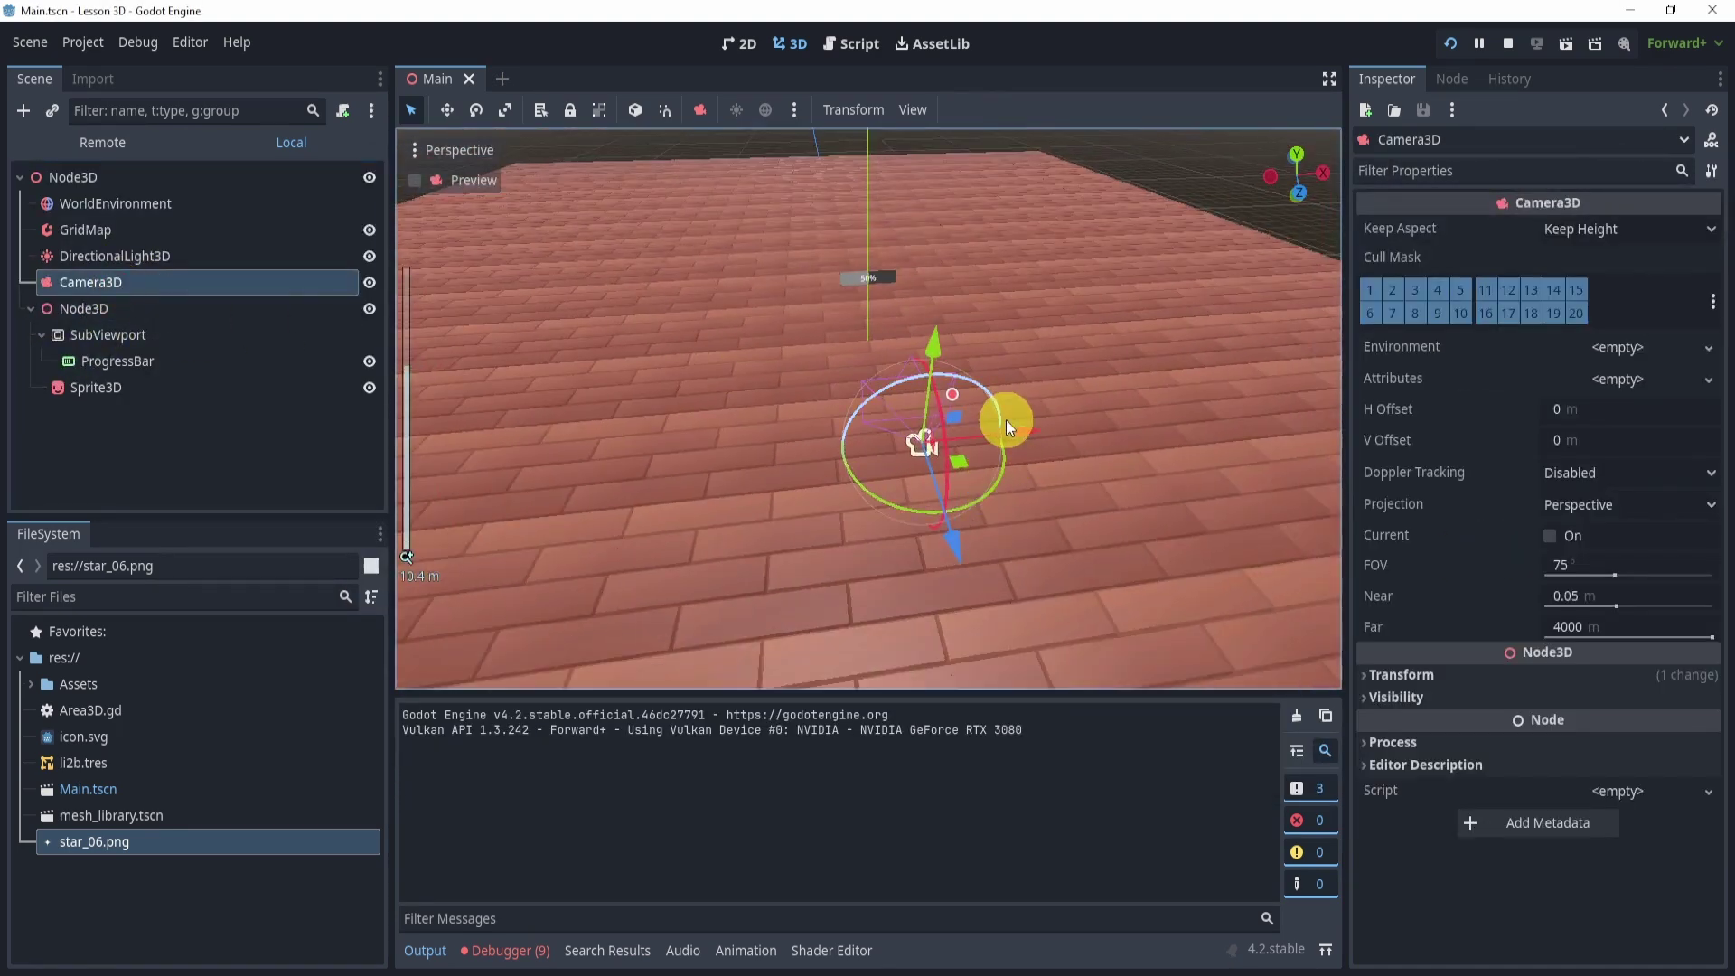
pyautogui.moveTo(1000, 477); pyautogui.dragTo(945, 485)
pyautogui.moveTo(1026, 440); pyautogui.dragTo(644, 593)
pyautogui.click(1453, 43)
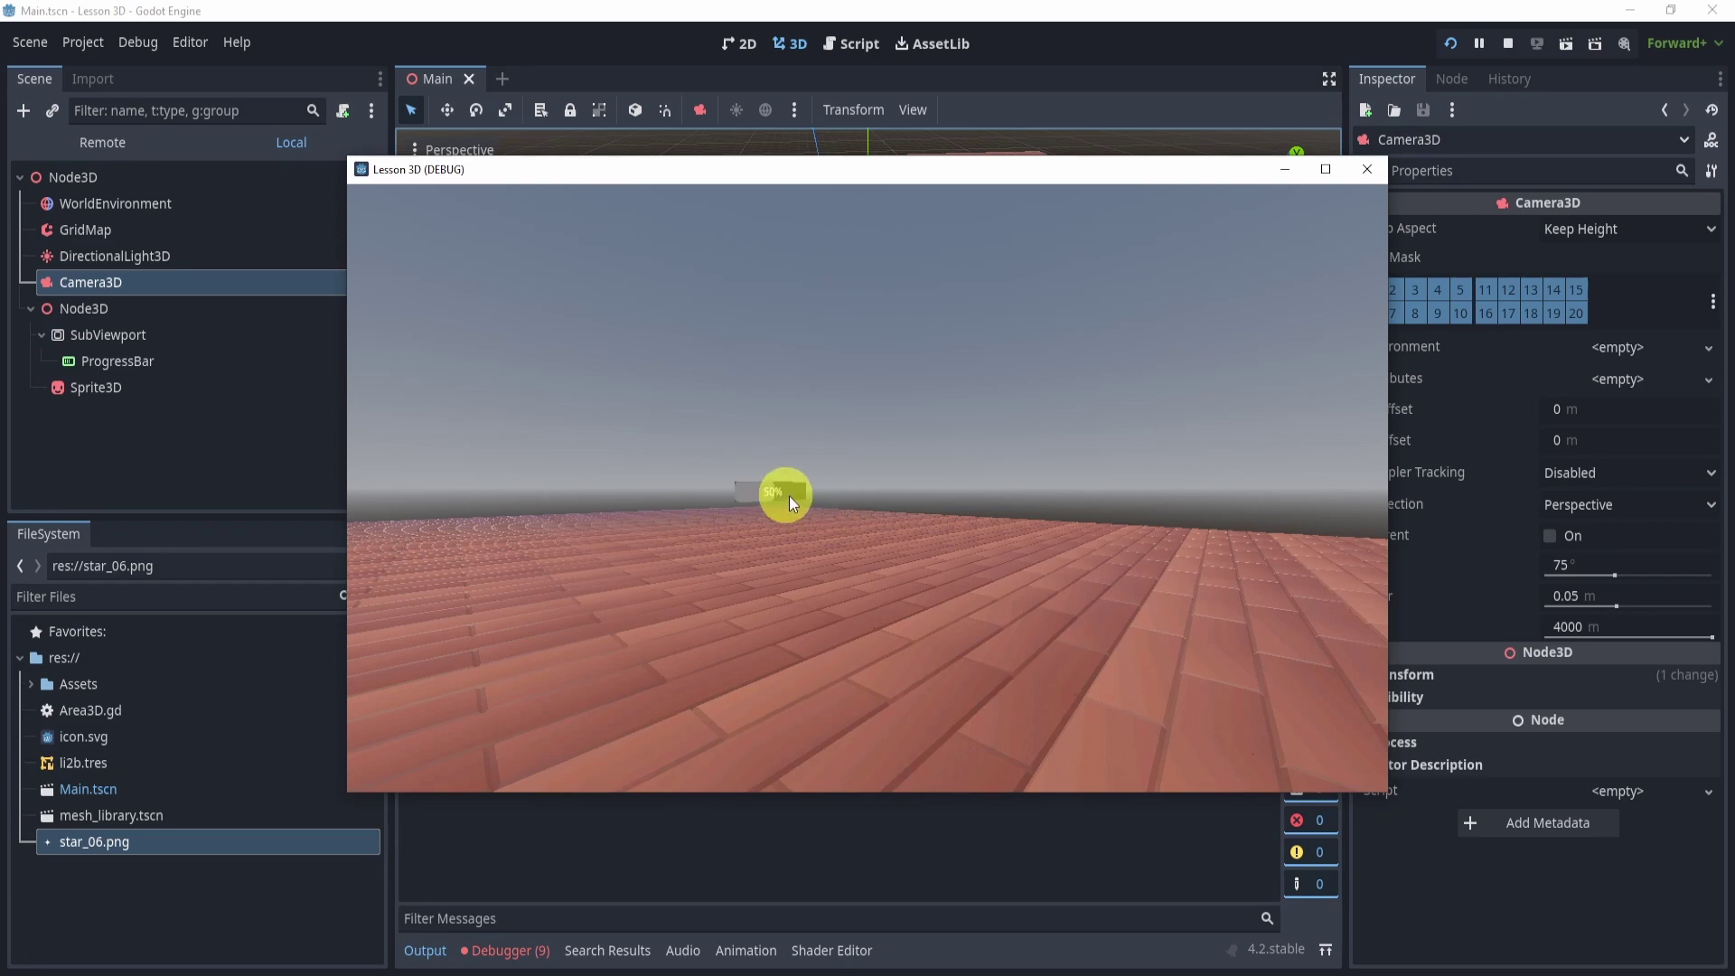
pyautogui.click(853, 837)
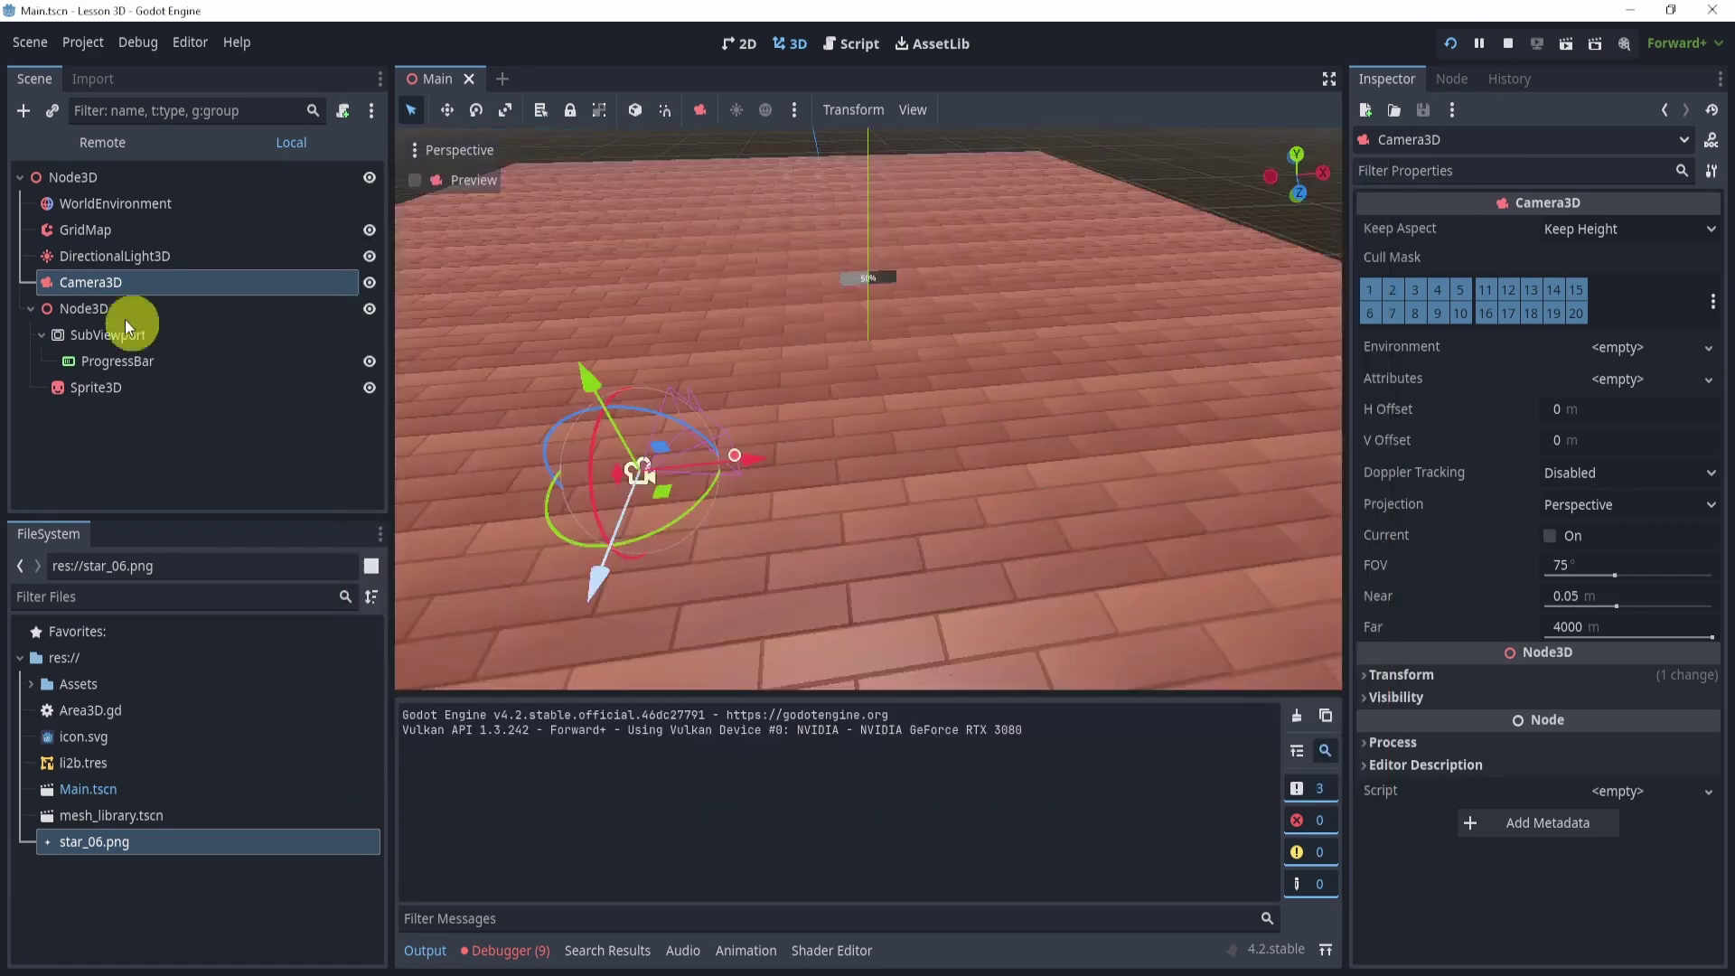
# Enable Transparent BG and Disable 3D on the SubViewport
pyautogui.click(85, 336)
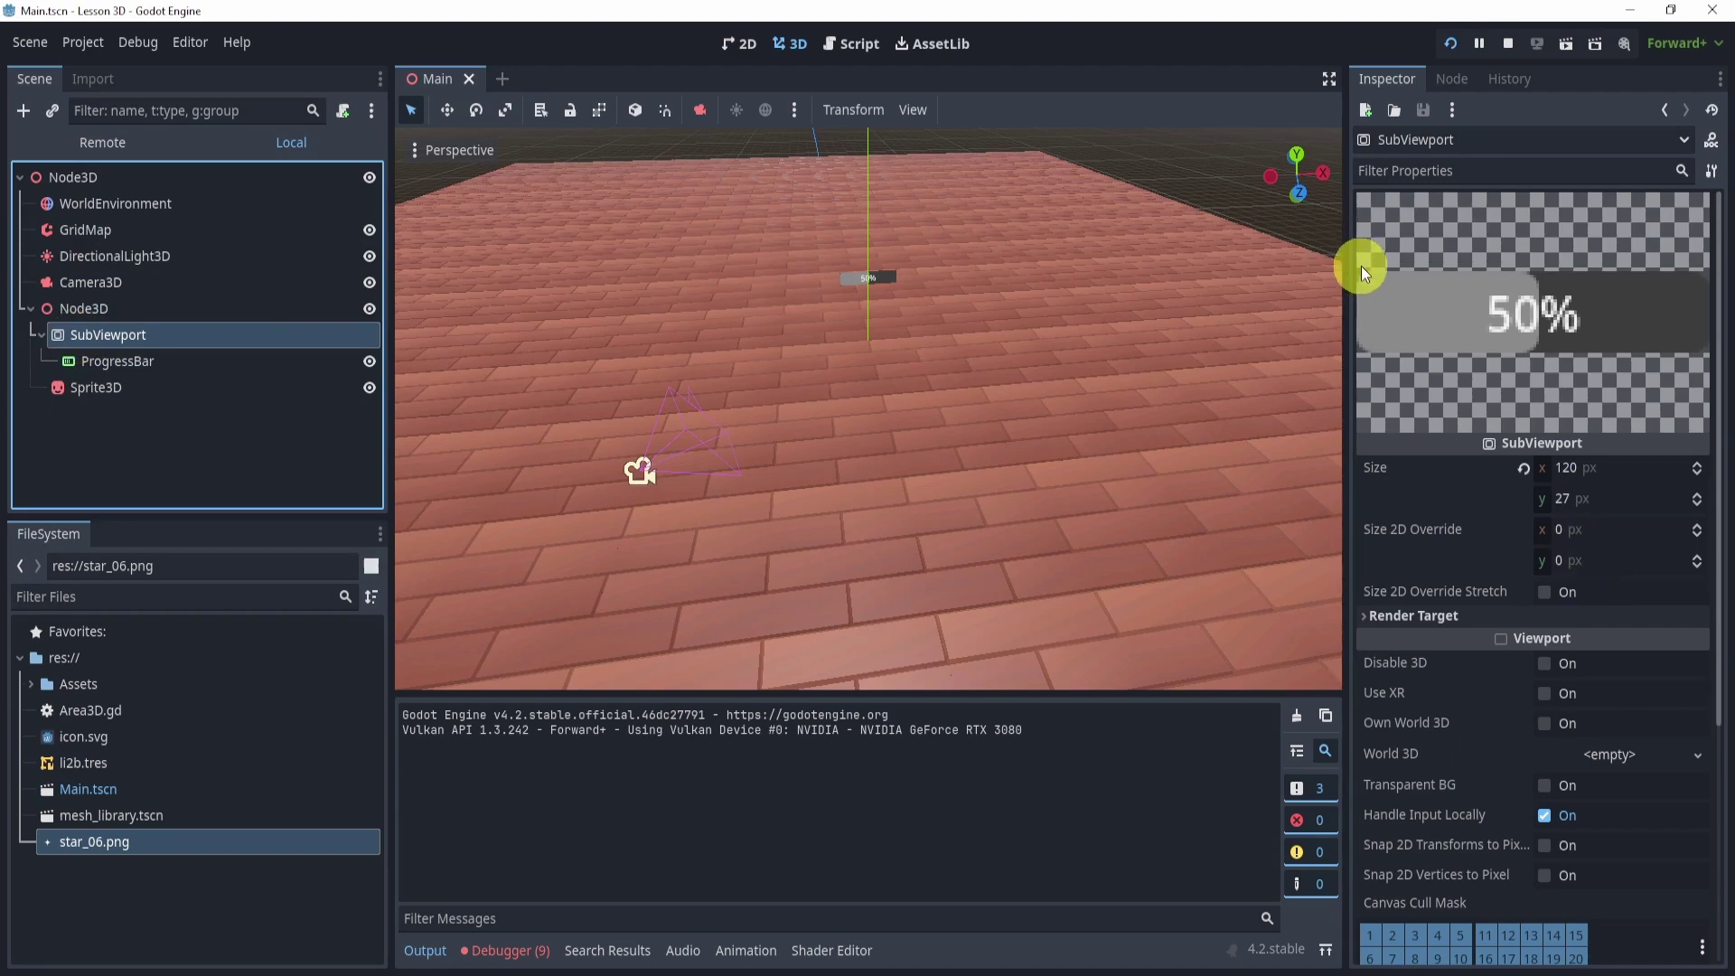
pyautogui.scroll(5, 904, 268)
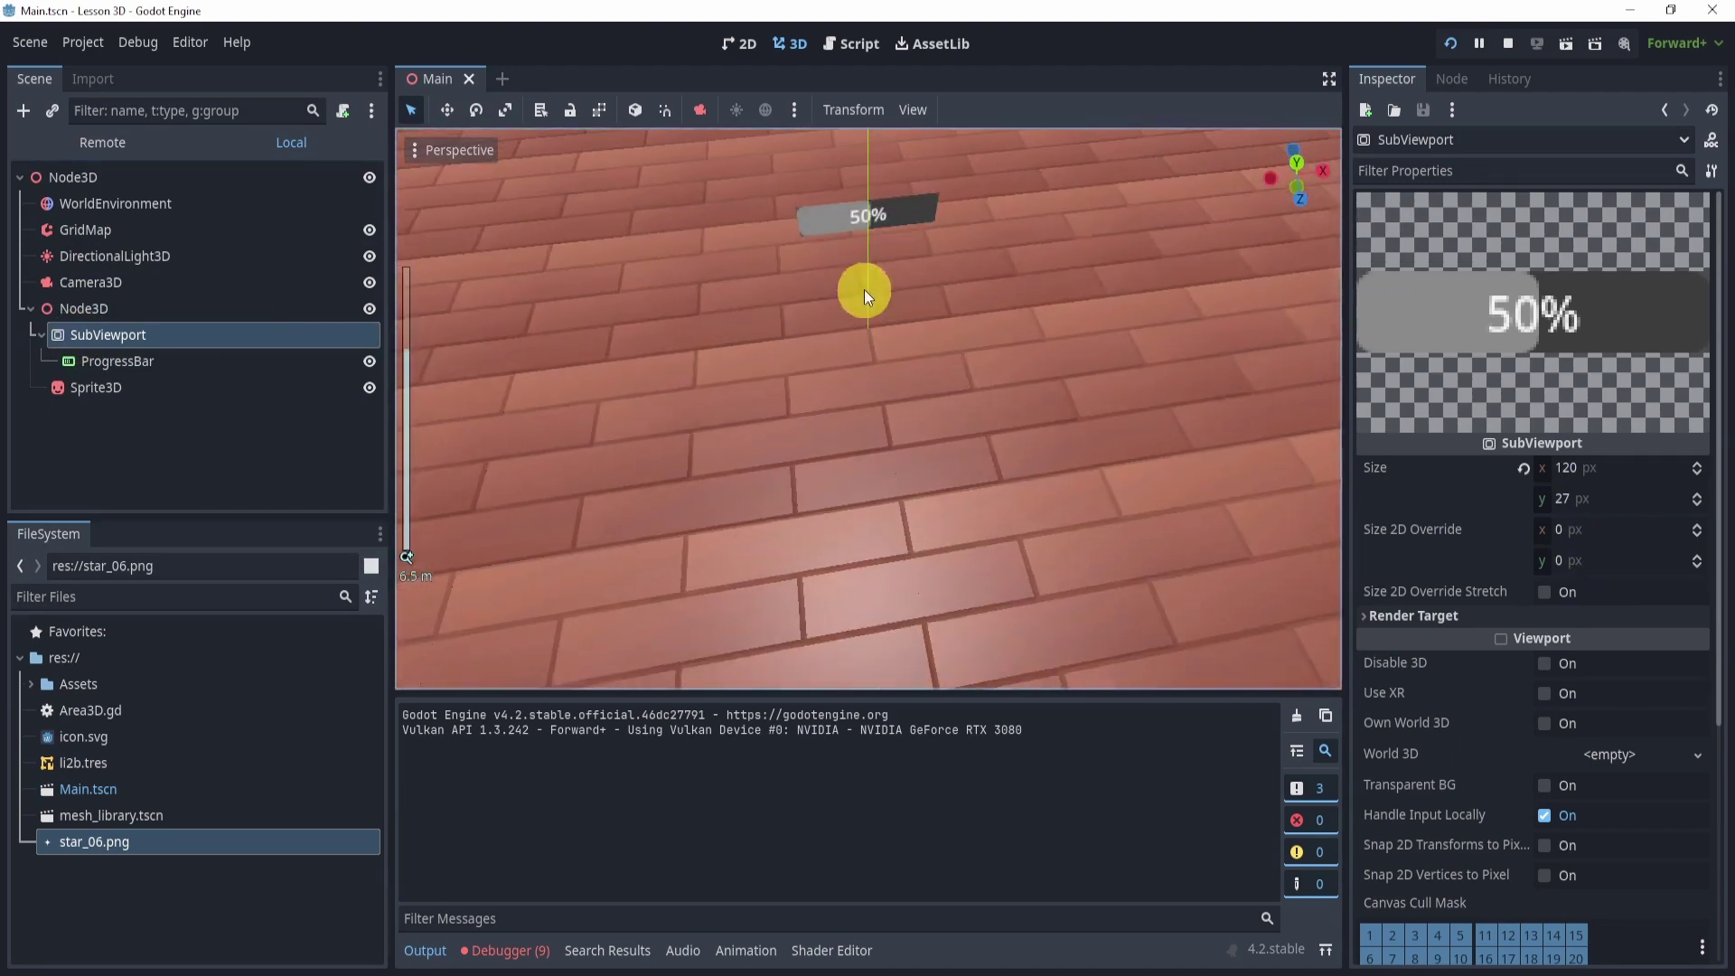
pyautogui.moveTo(847, 233); pyautogui.dragTo(866, 399, button='middle')
pyautogui.scroll(5, 866, 398)
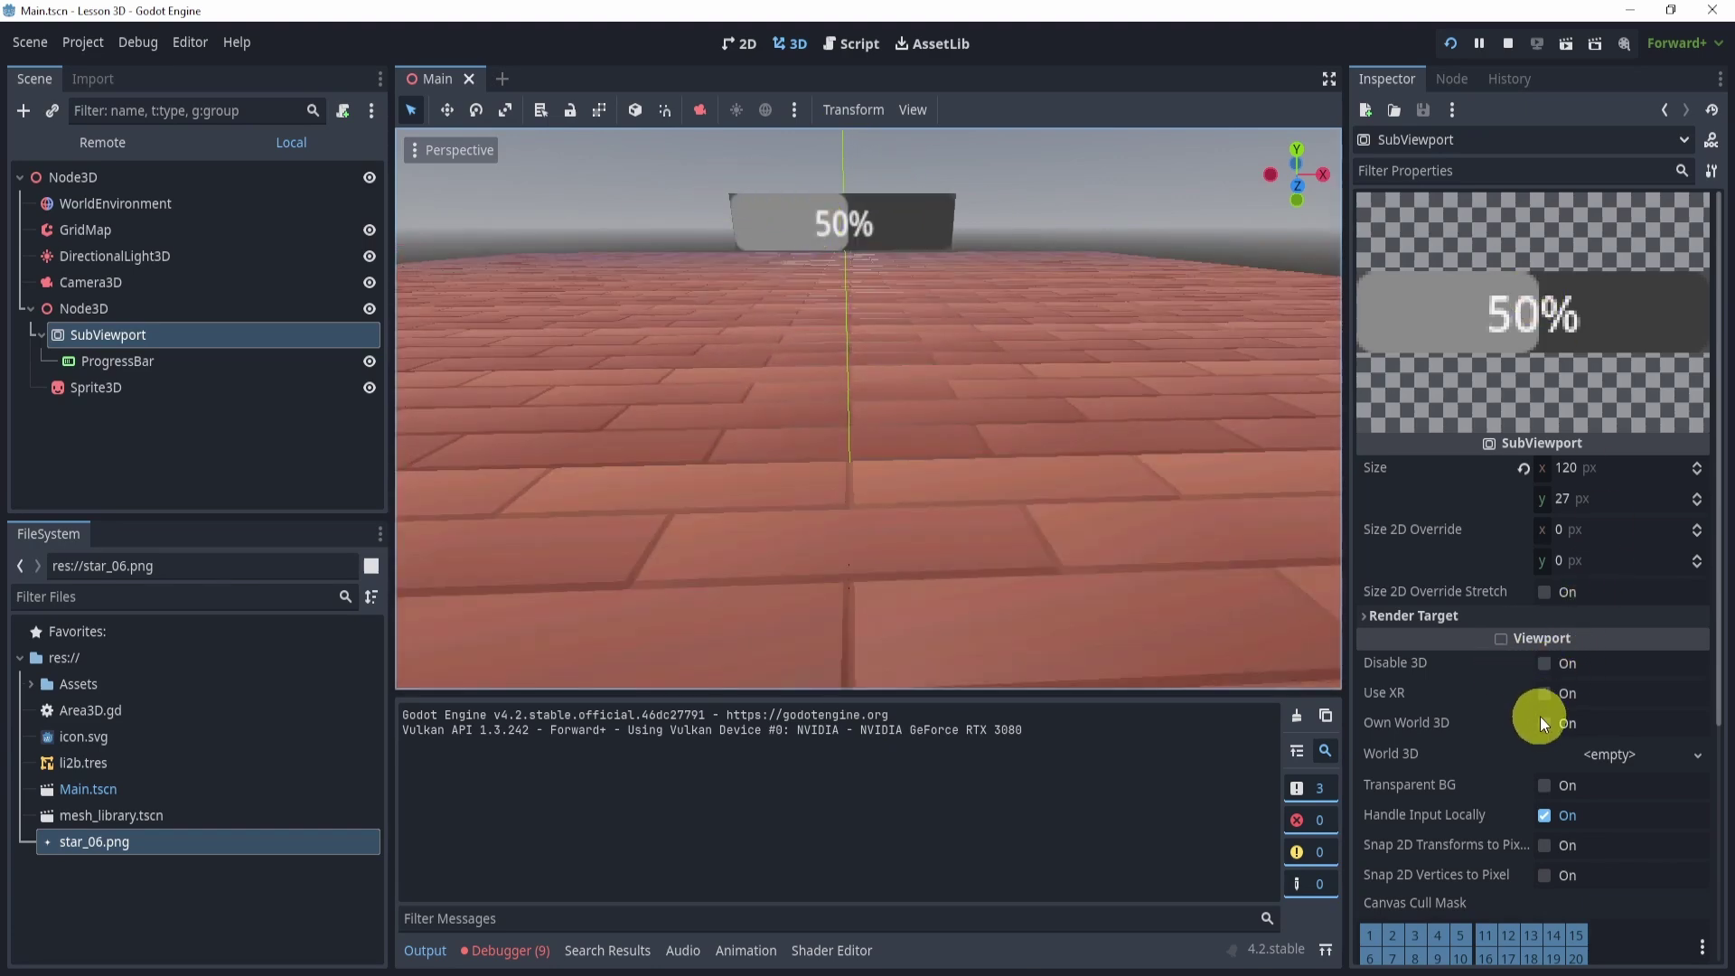
pyautogui.click(1546, 786)
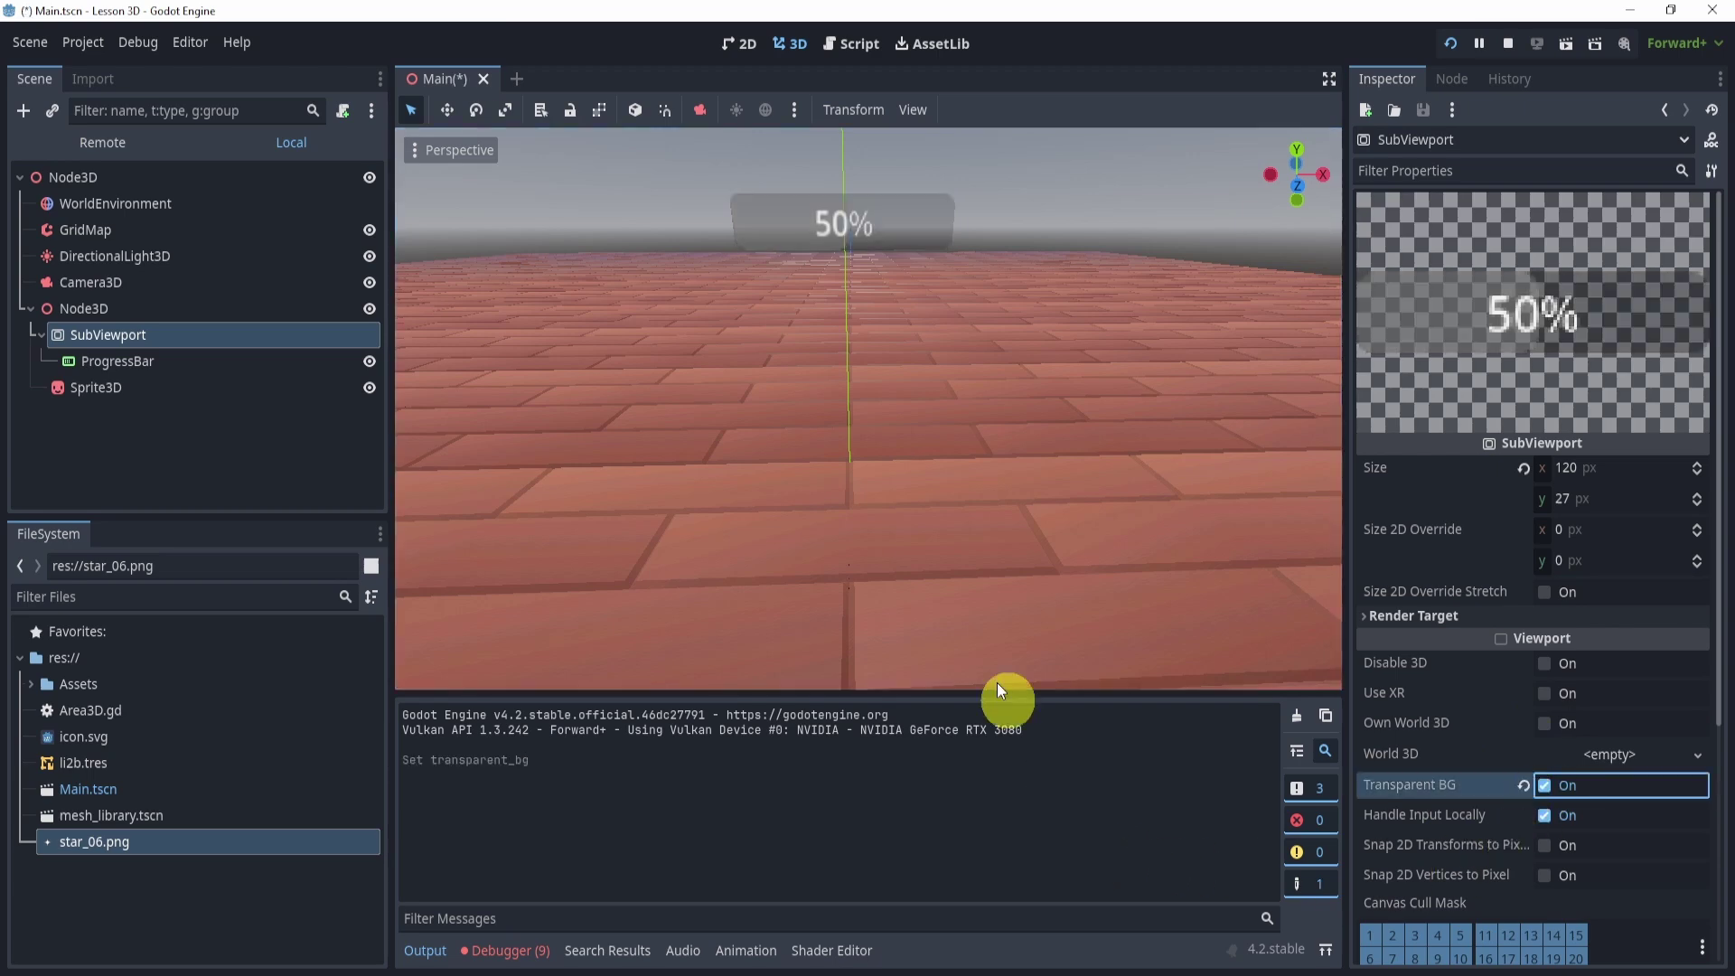
pyautogui.click(1543, 663)
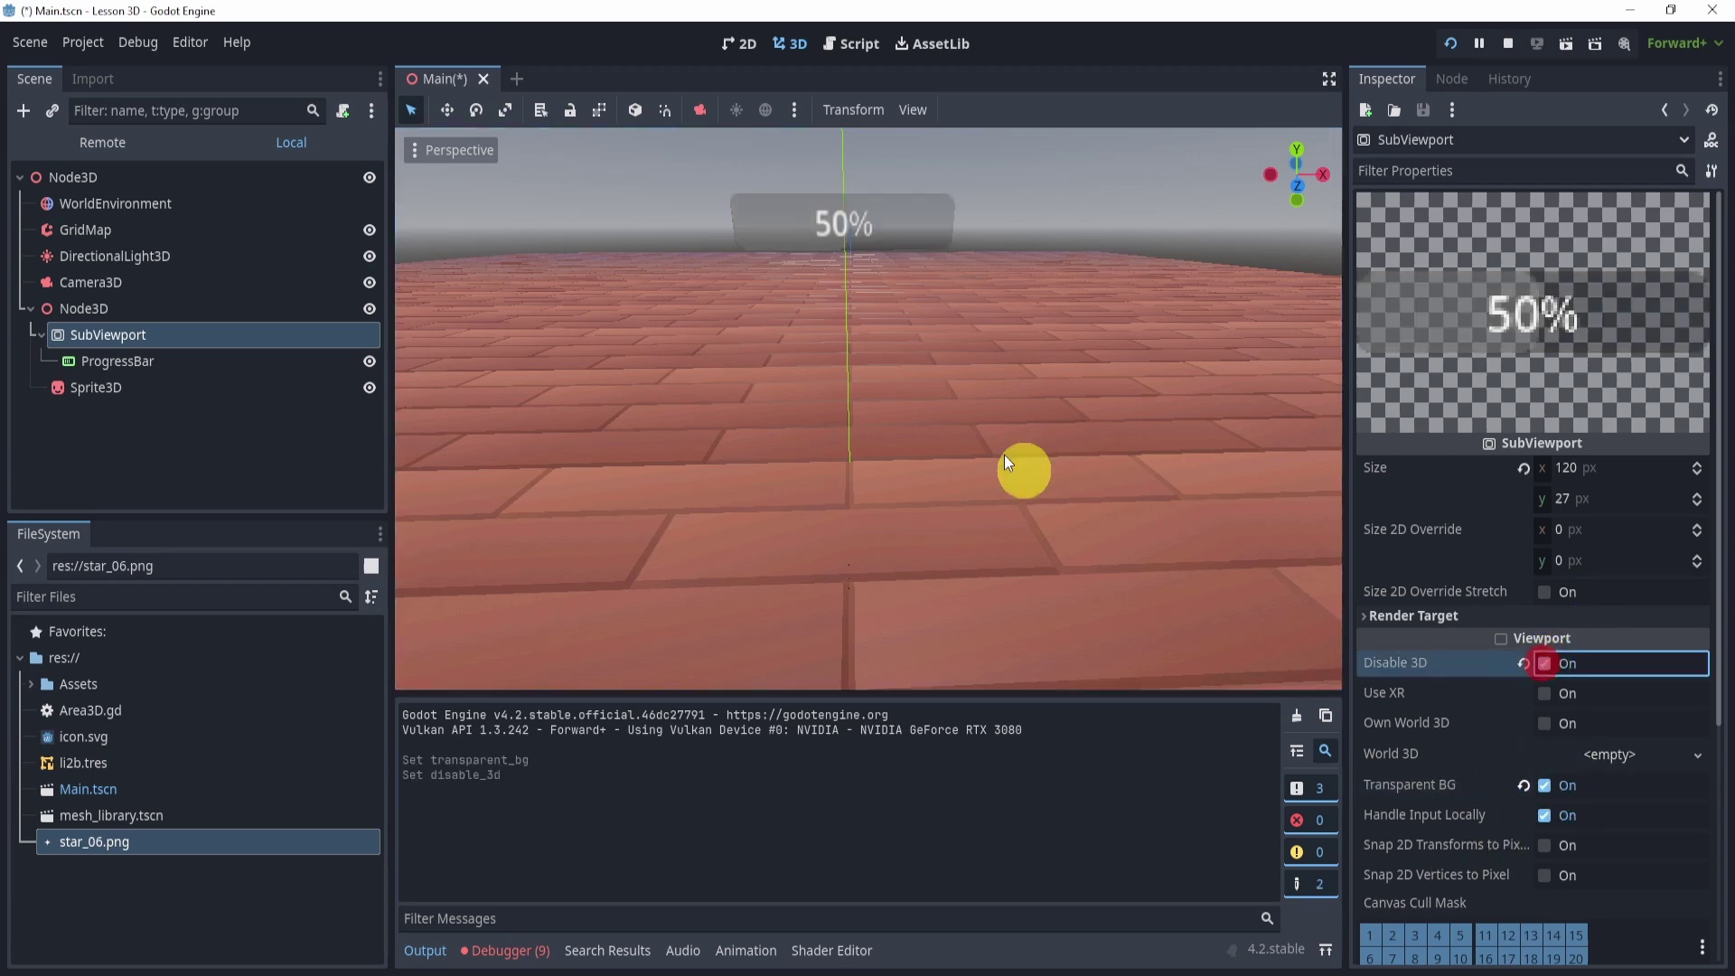
# Orbit around the floating 50% bar, inspect the ProgressBar, and return to the 3D workspace
pyautogui.moveTo(1005, 454); pyautogui.dragTo(953, 338, button='middle')
pyautogui.scroll(-2, 952, 338)
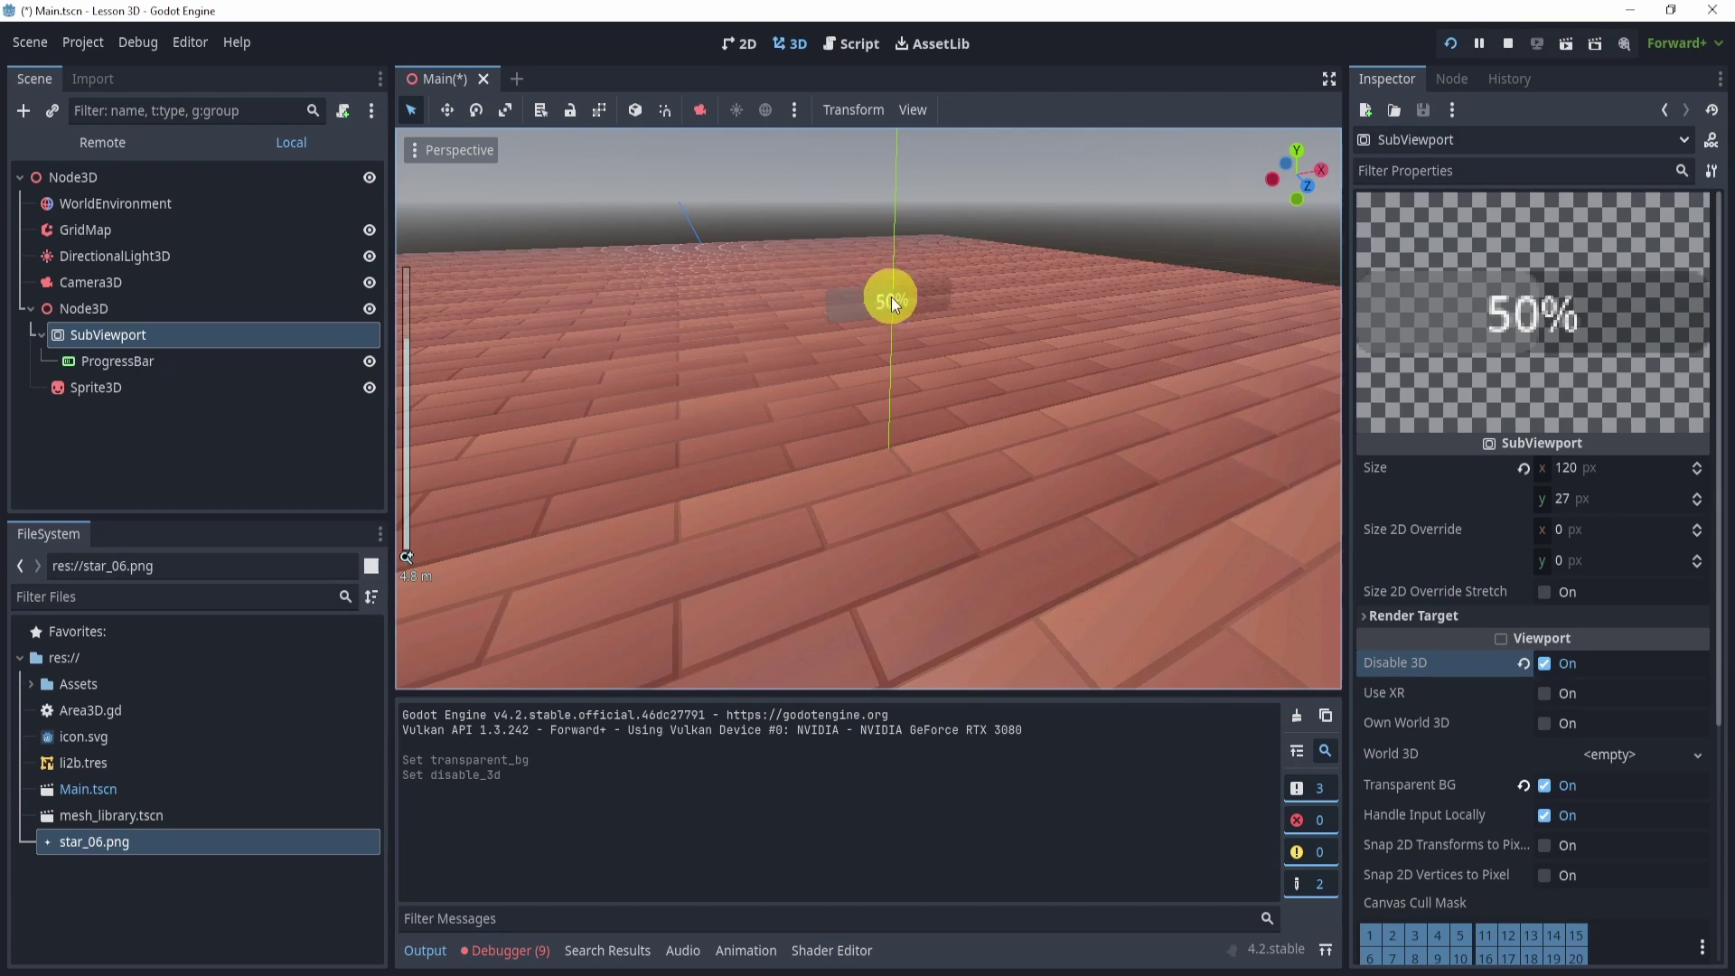
pyautogui.scroll(-5, 1634, 470)
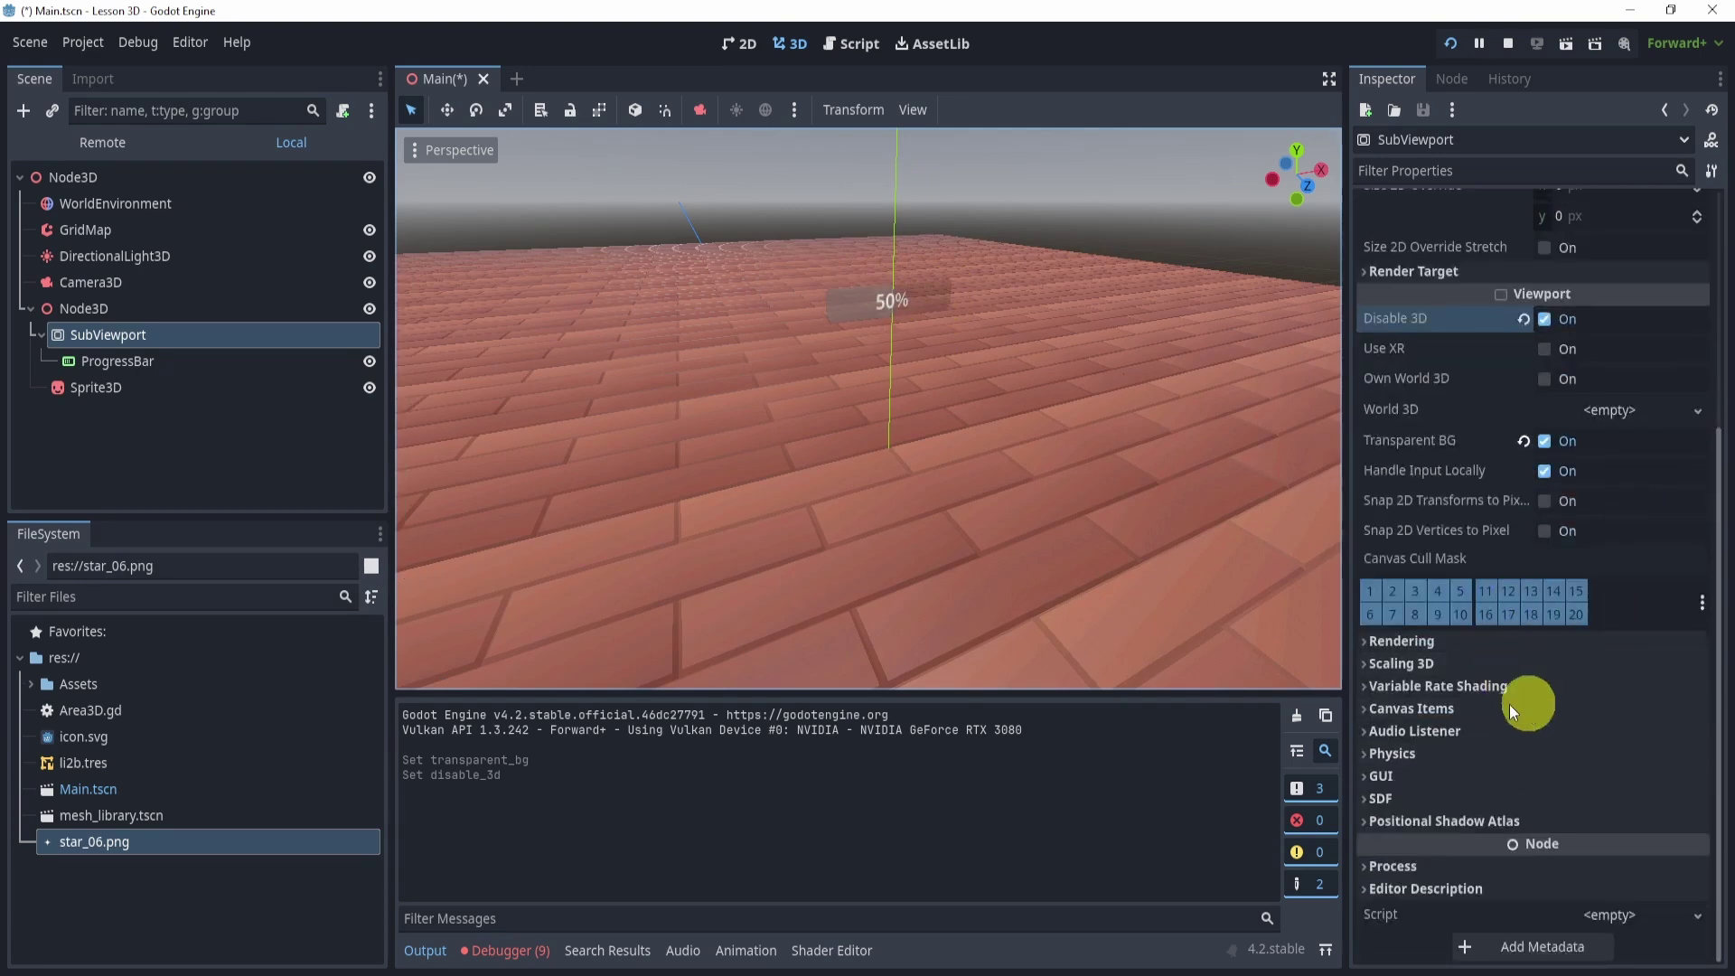
pyautogui.click(118, 360)
pyautogui.scroll(-7, 1632, 807)
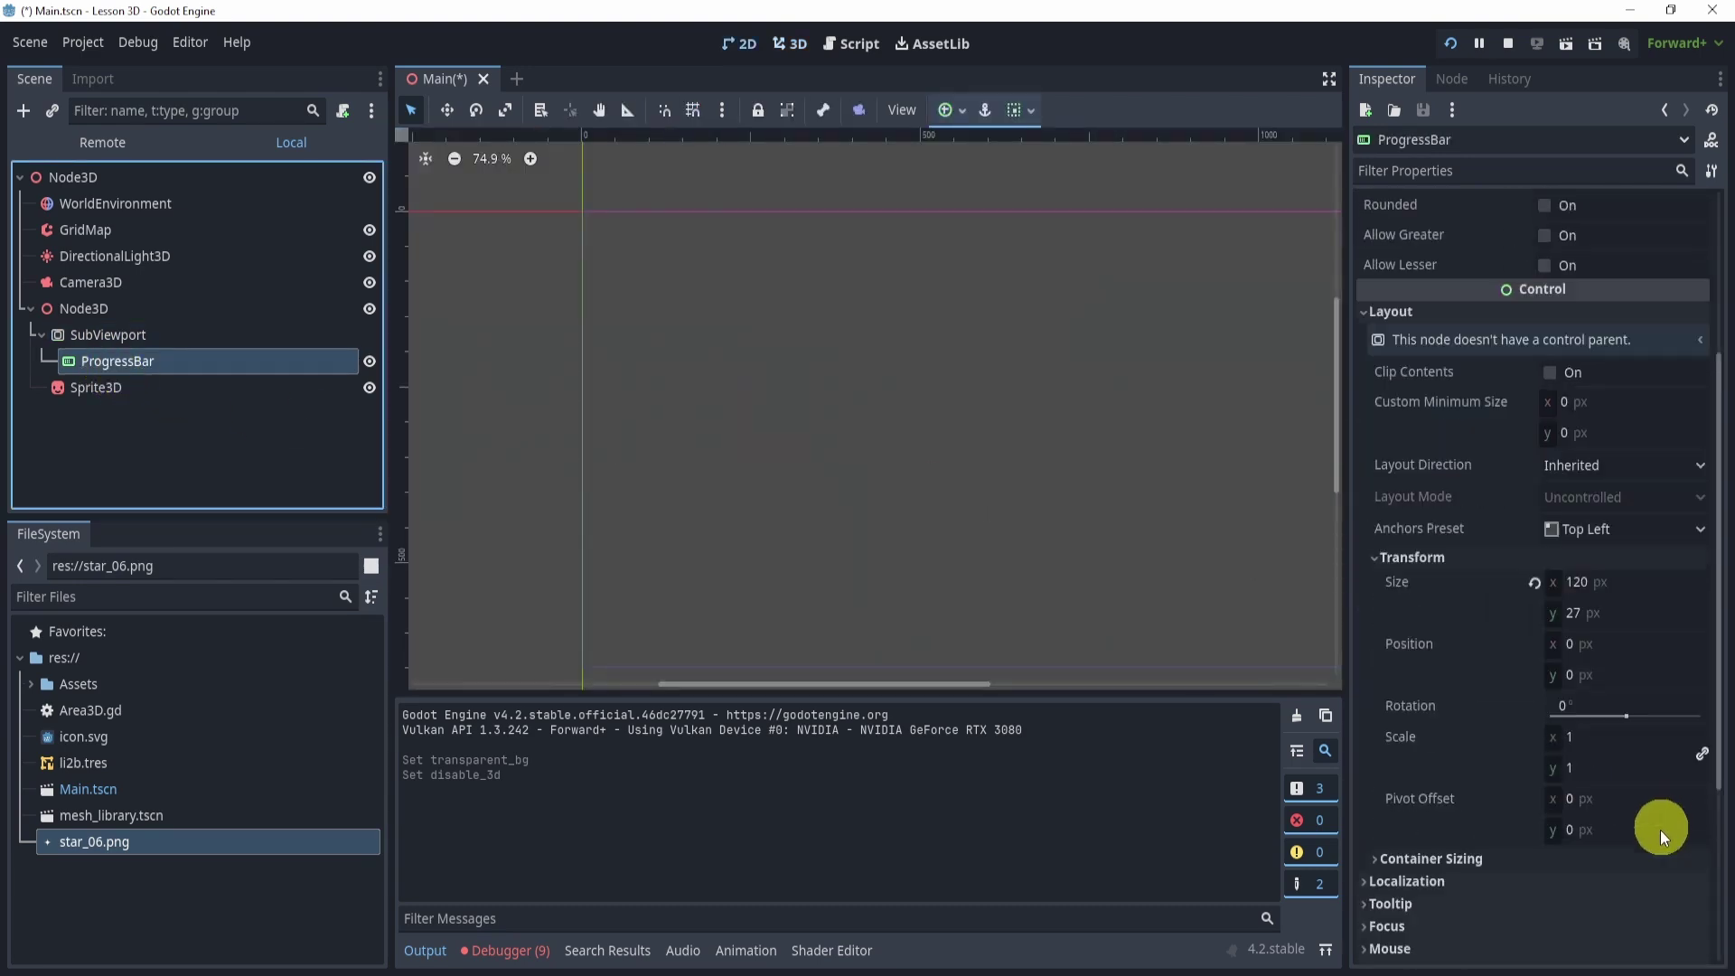
pyautogui.scroll(6, 1535, 687)
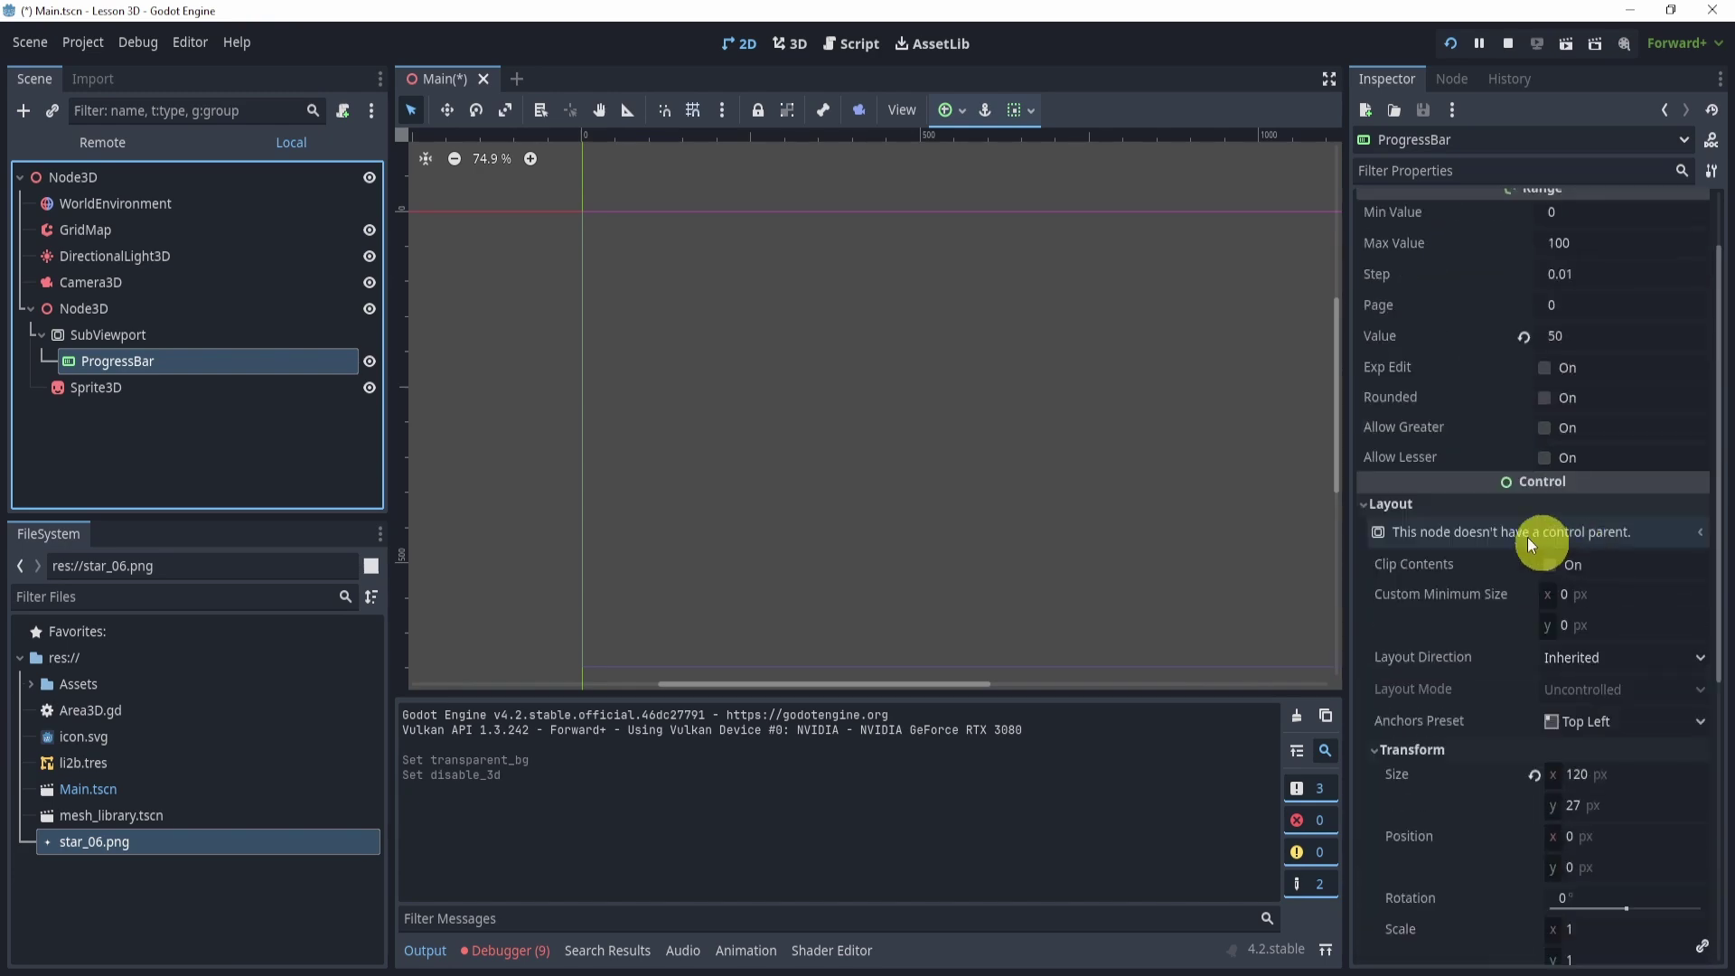
pyautogui.click(853, 44)
pyautogui.click(790, 43)
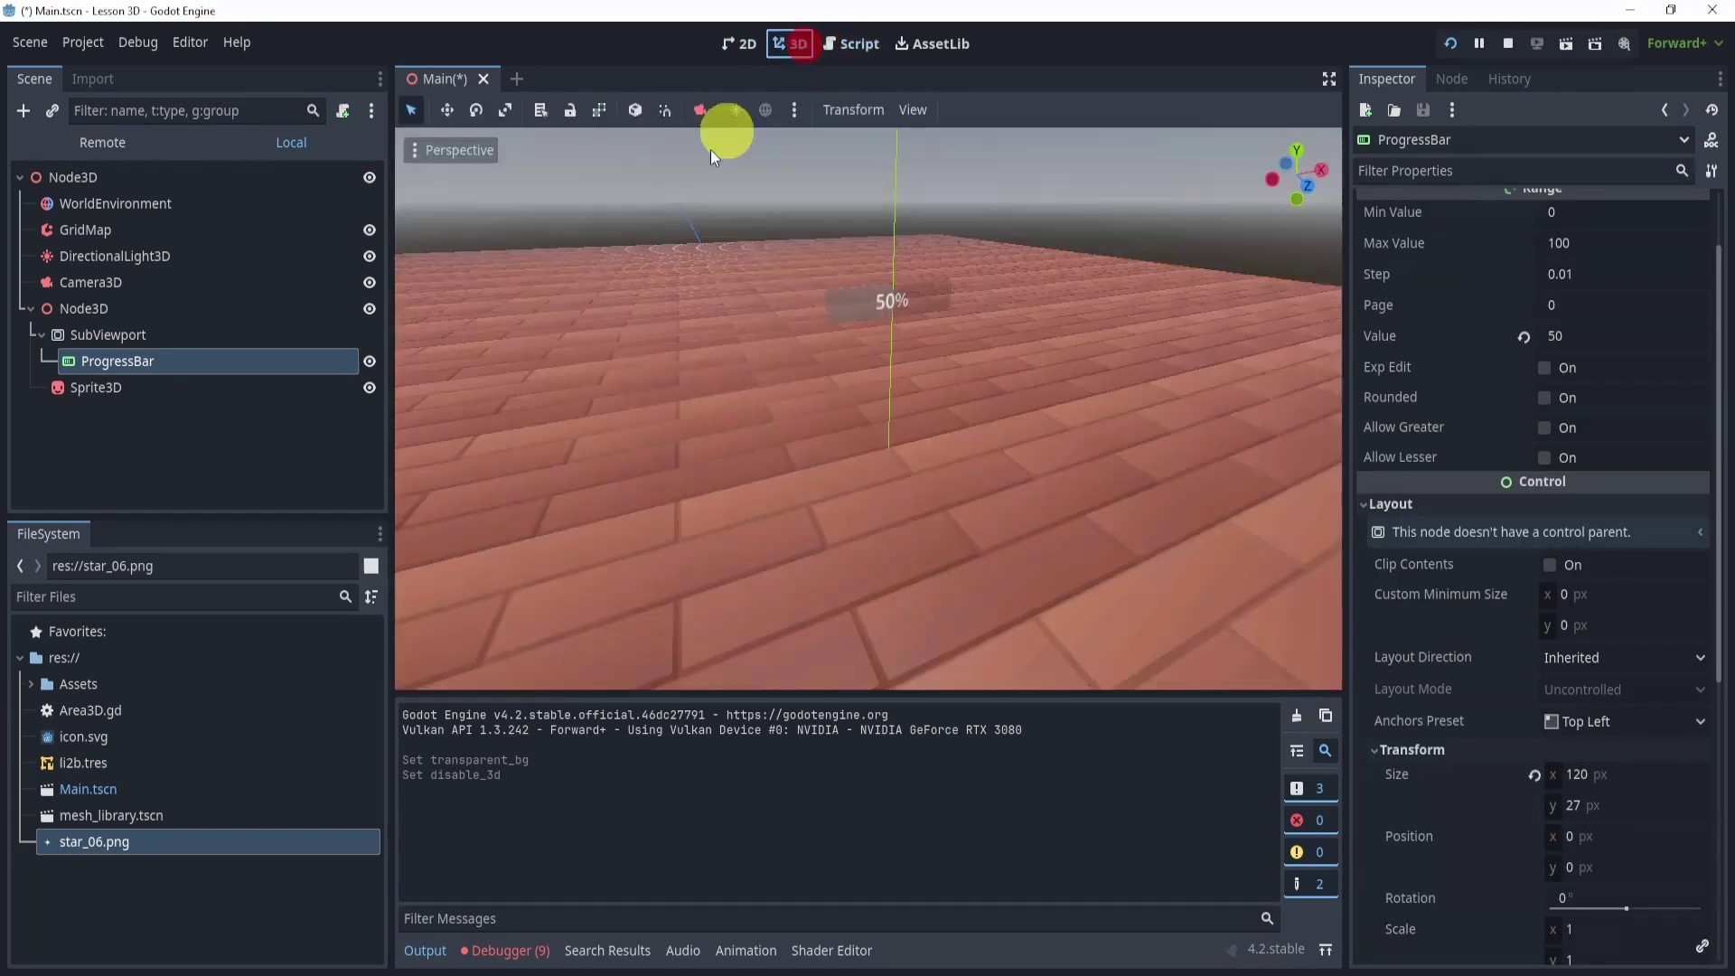
# Set the Sprite3D's Flags > Billboard mode to Enabled
pyautogui.click(172, 394)
pyautogui.scroll(-1, 1543, 593)
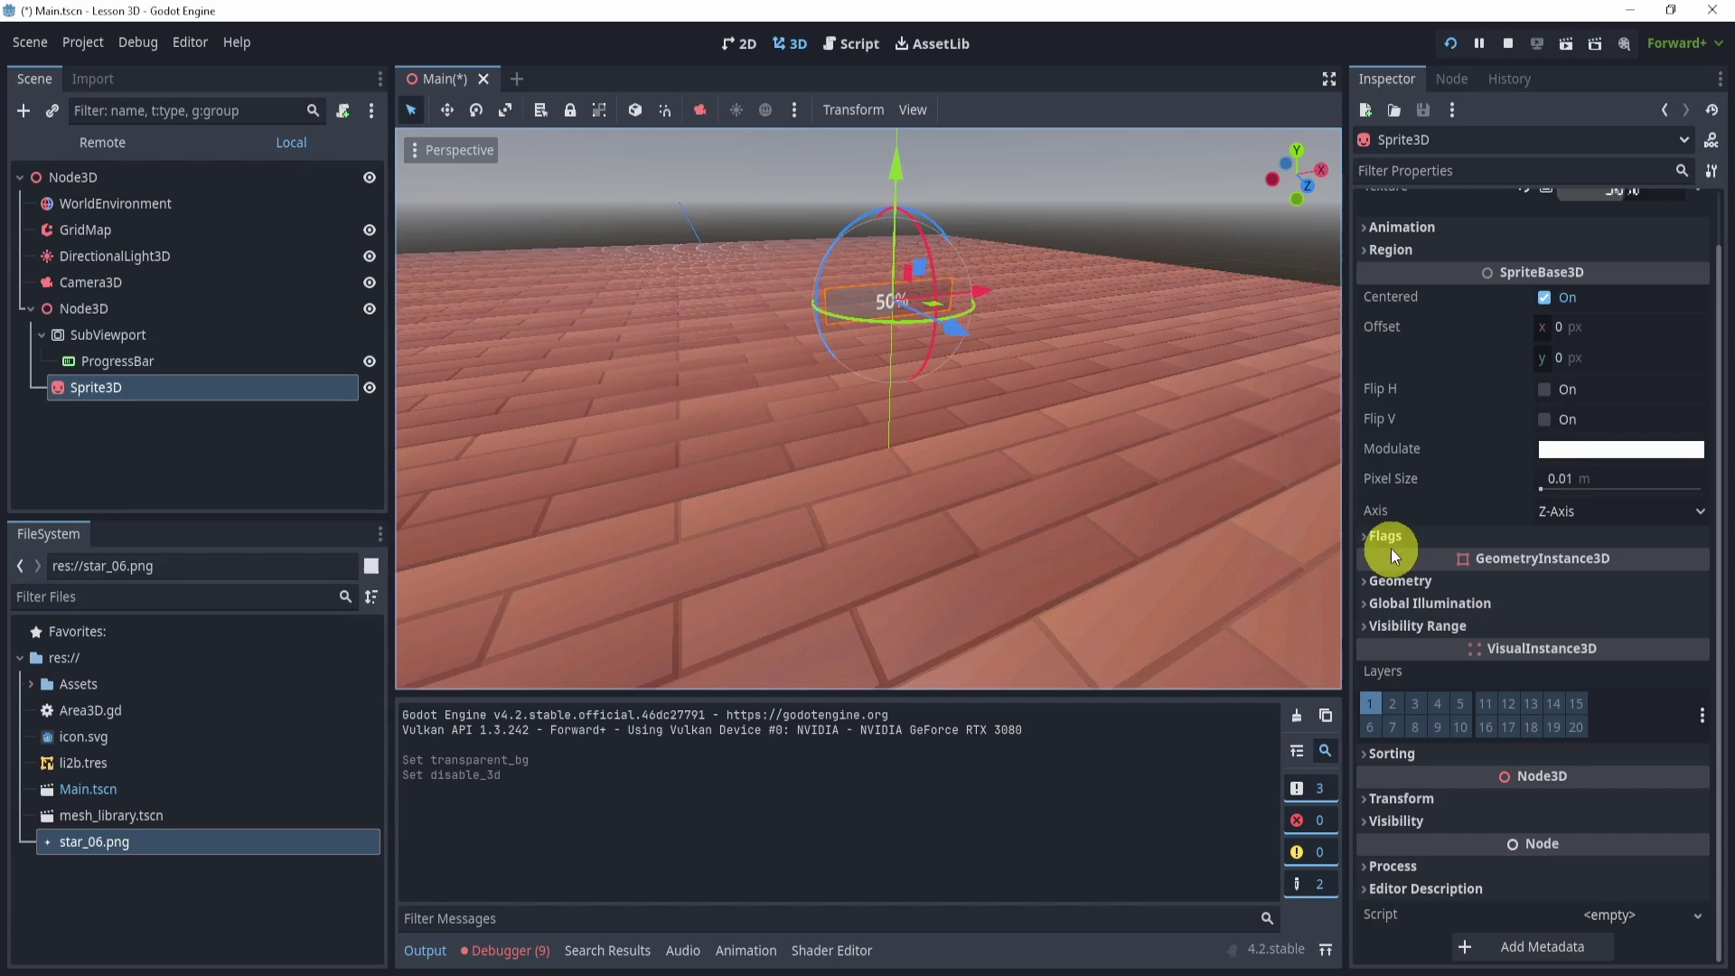
pyautogui.click(1384, 534)
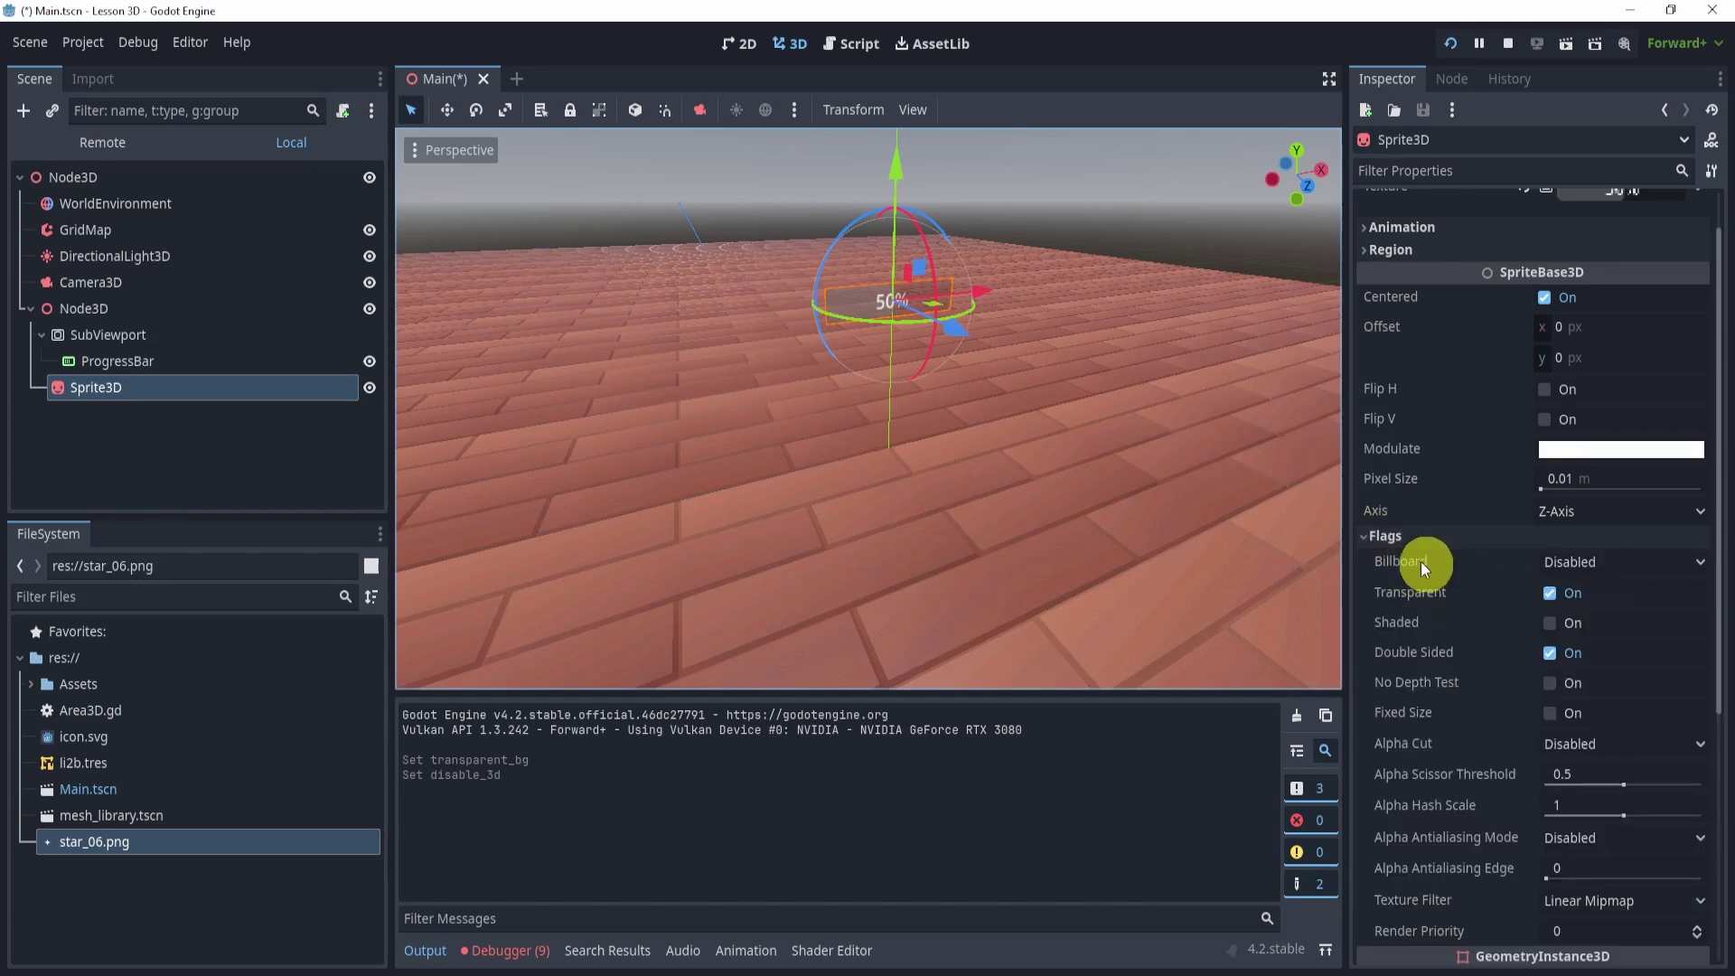
pyautogui.click(1594, 562)
pyautogui.click(1604, 616)
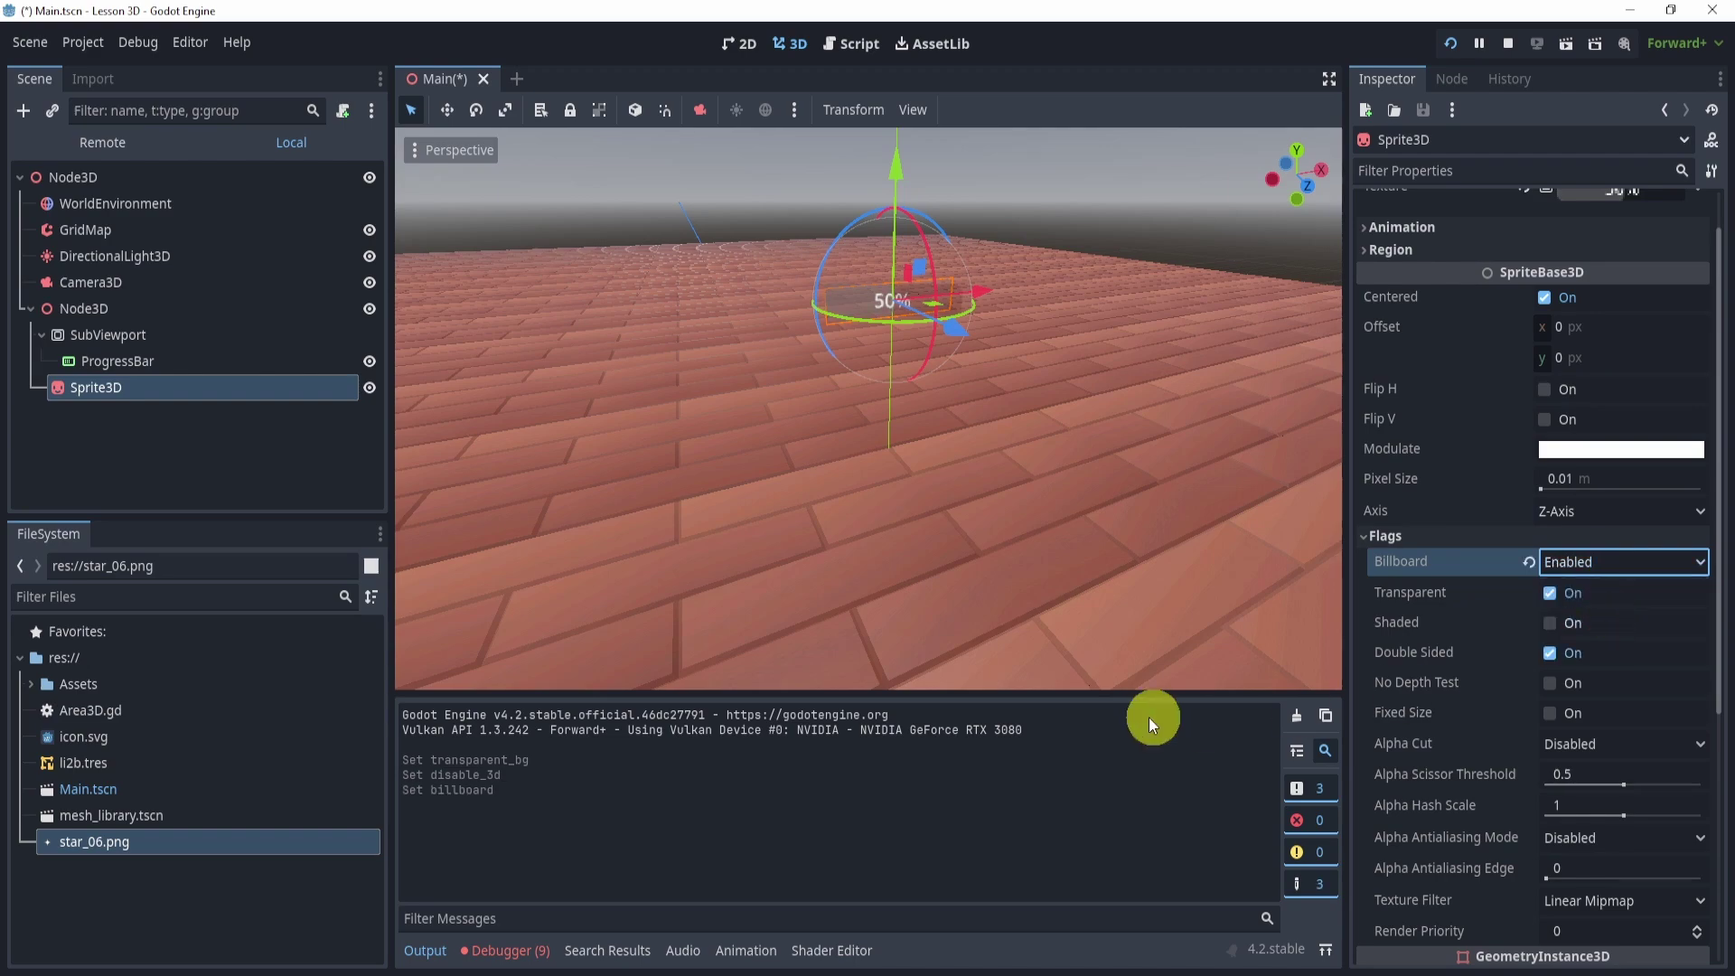
pyautogui.moveTo(971, 415); pyautogui.dragTo(1272, 229, button='middle')
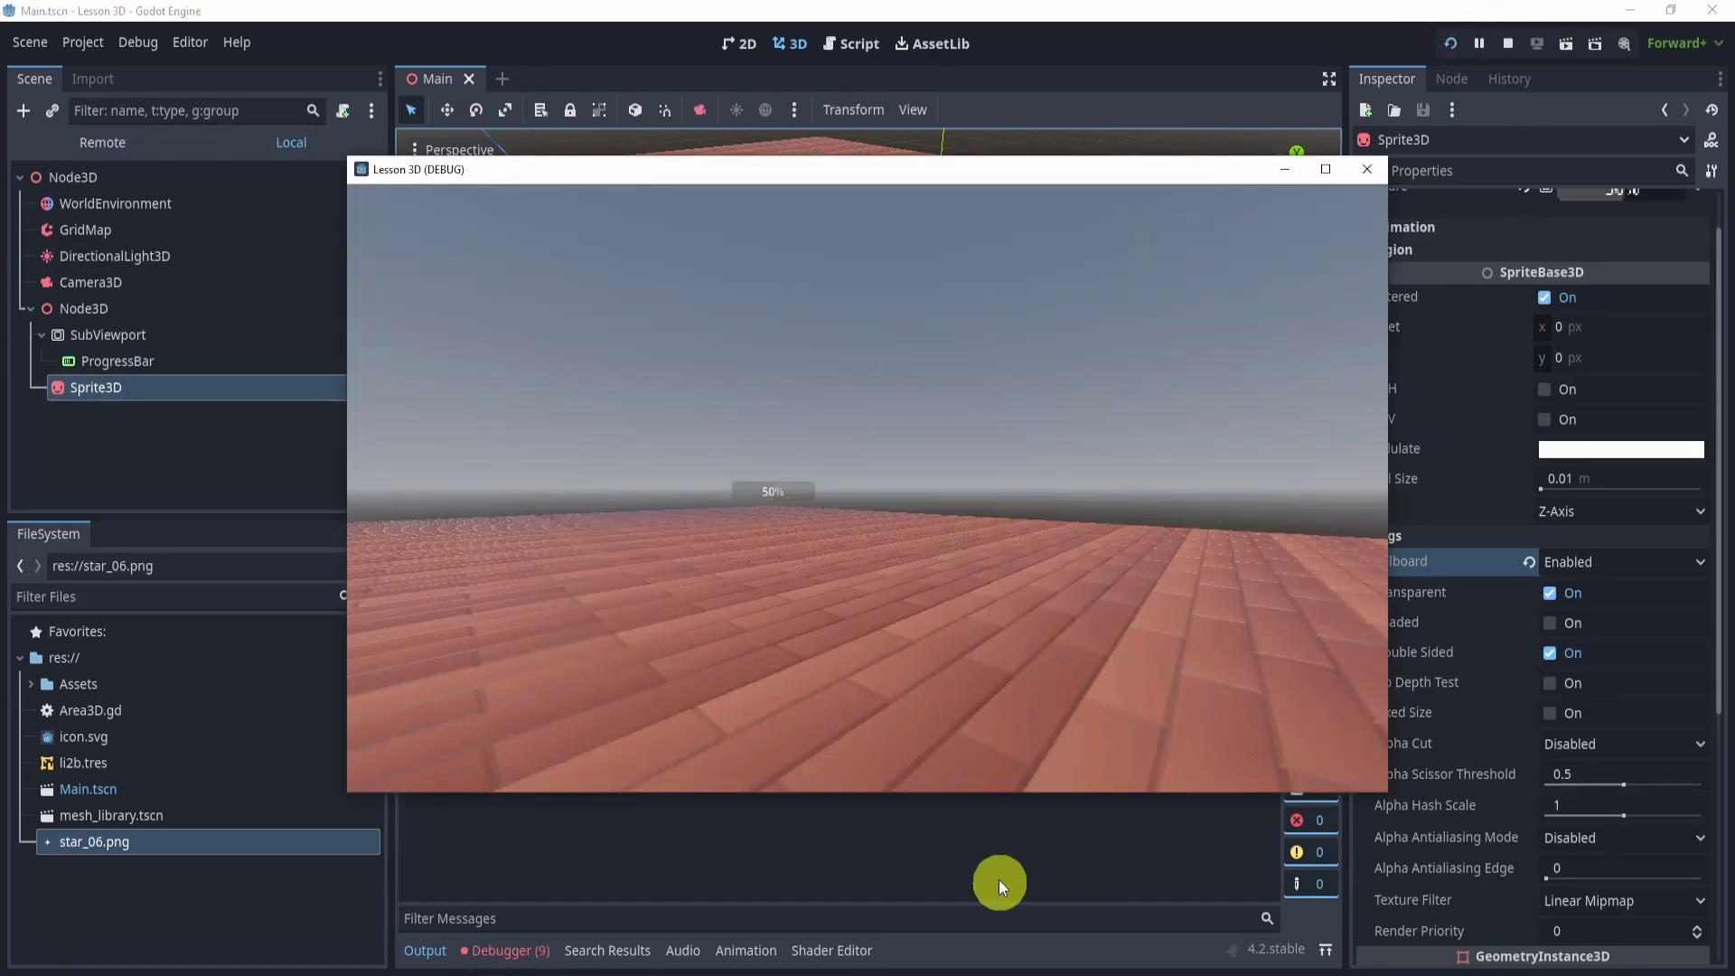
# Stop the Lesson 3D game with F8 and scroll down the Inspector
pyautogui.press('F8')
pyautogui.scroll(-2, 1533, 625)
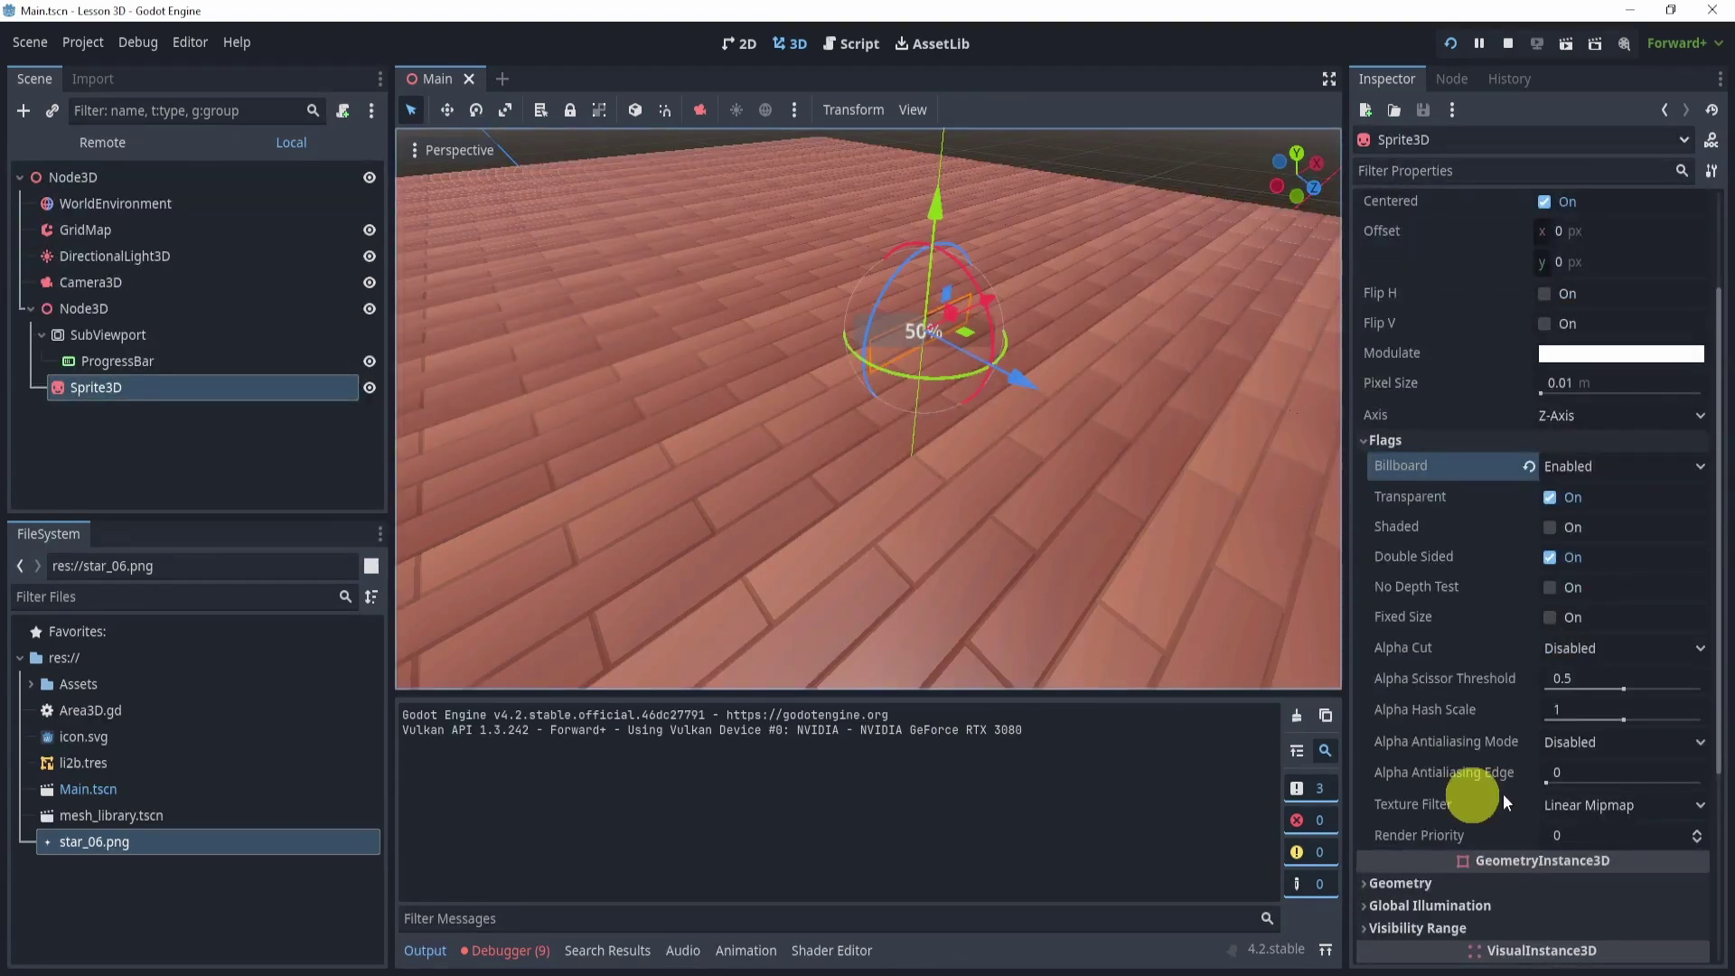
# Start adding a child node to the SubViewport and browse the 2D node types
pyautogui.click(138, 338)
pyautogui.click(24, 110)
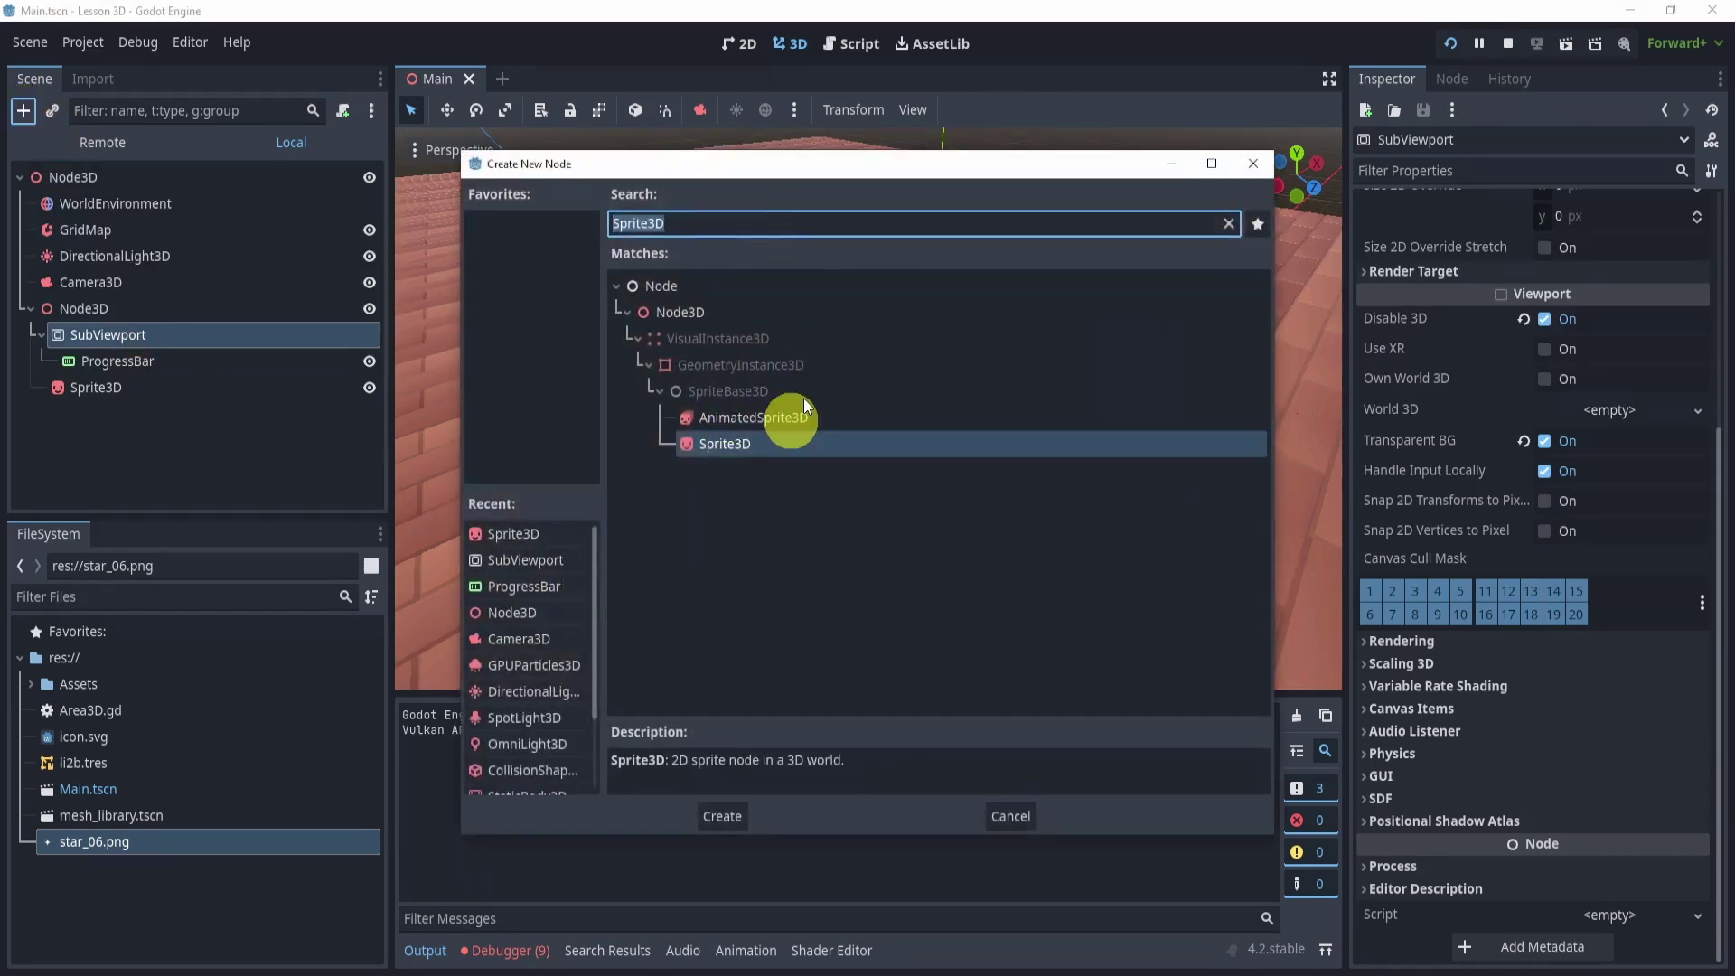
pyautogui.click(1229, 224)
pyautogui.scroll(-1, 741, 545)
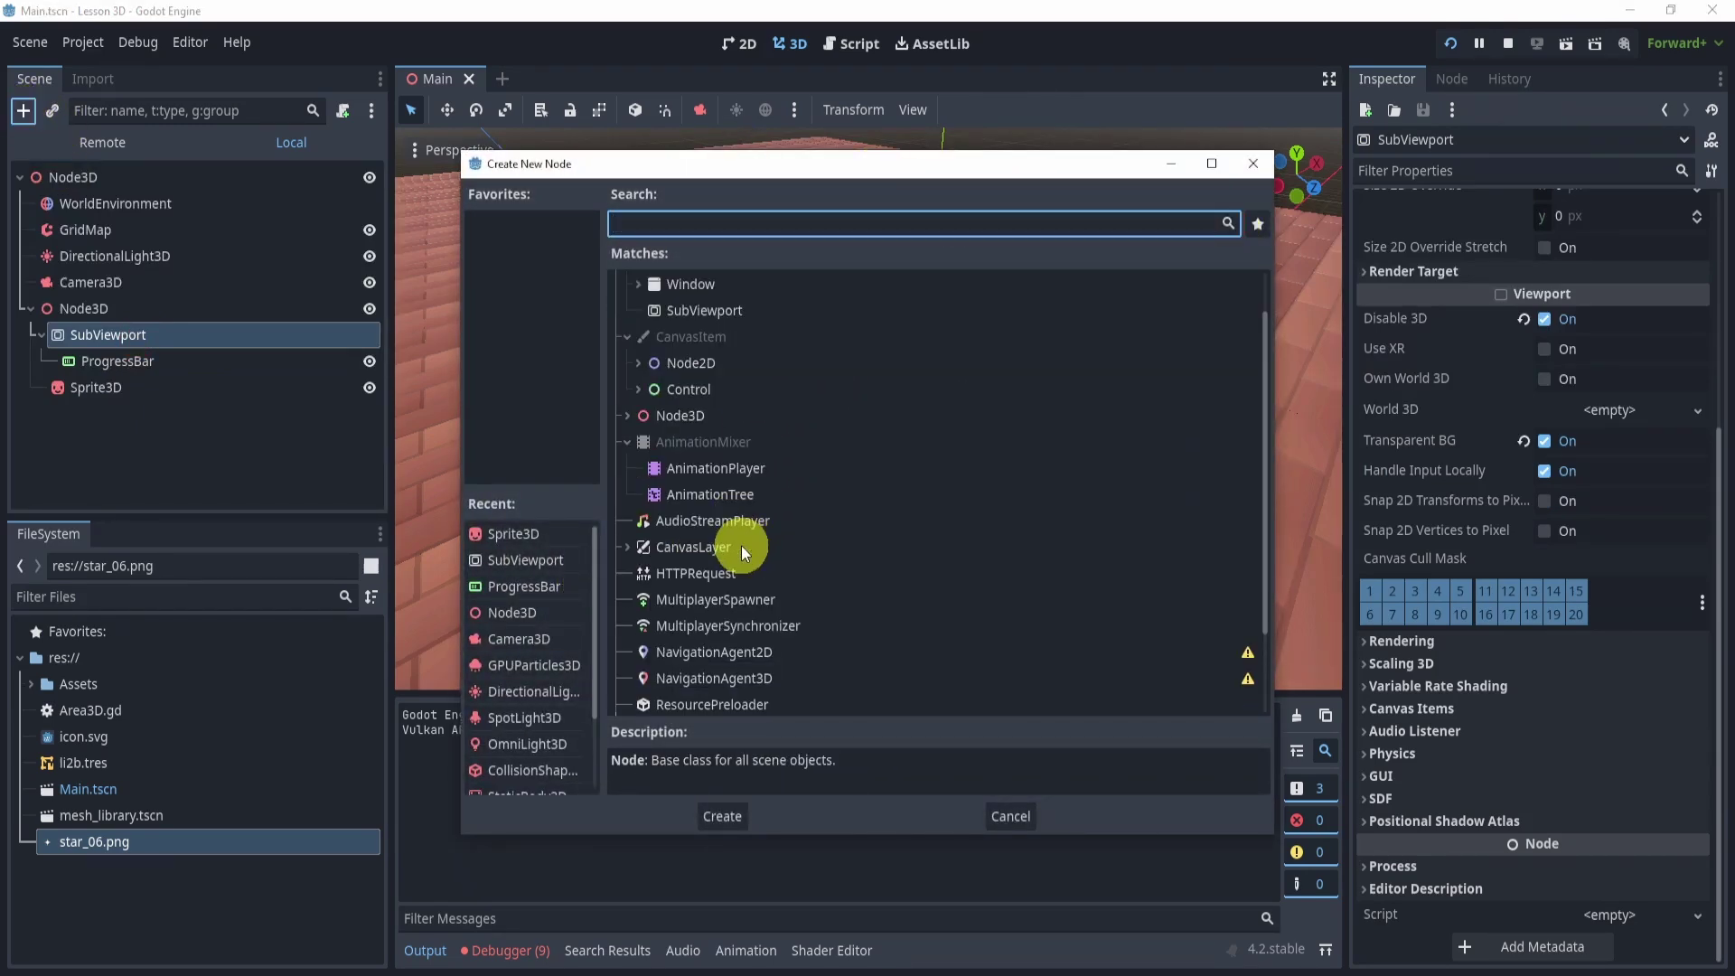
pyautogui.click(638, 362)
pyautogui.scroll(-4, 778, 573)
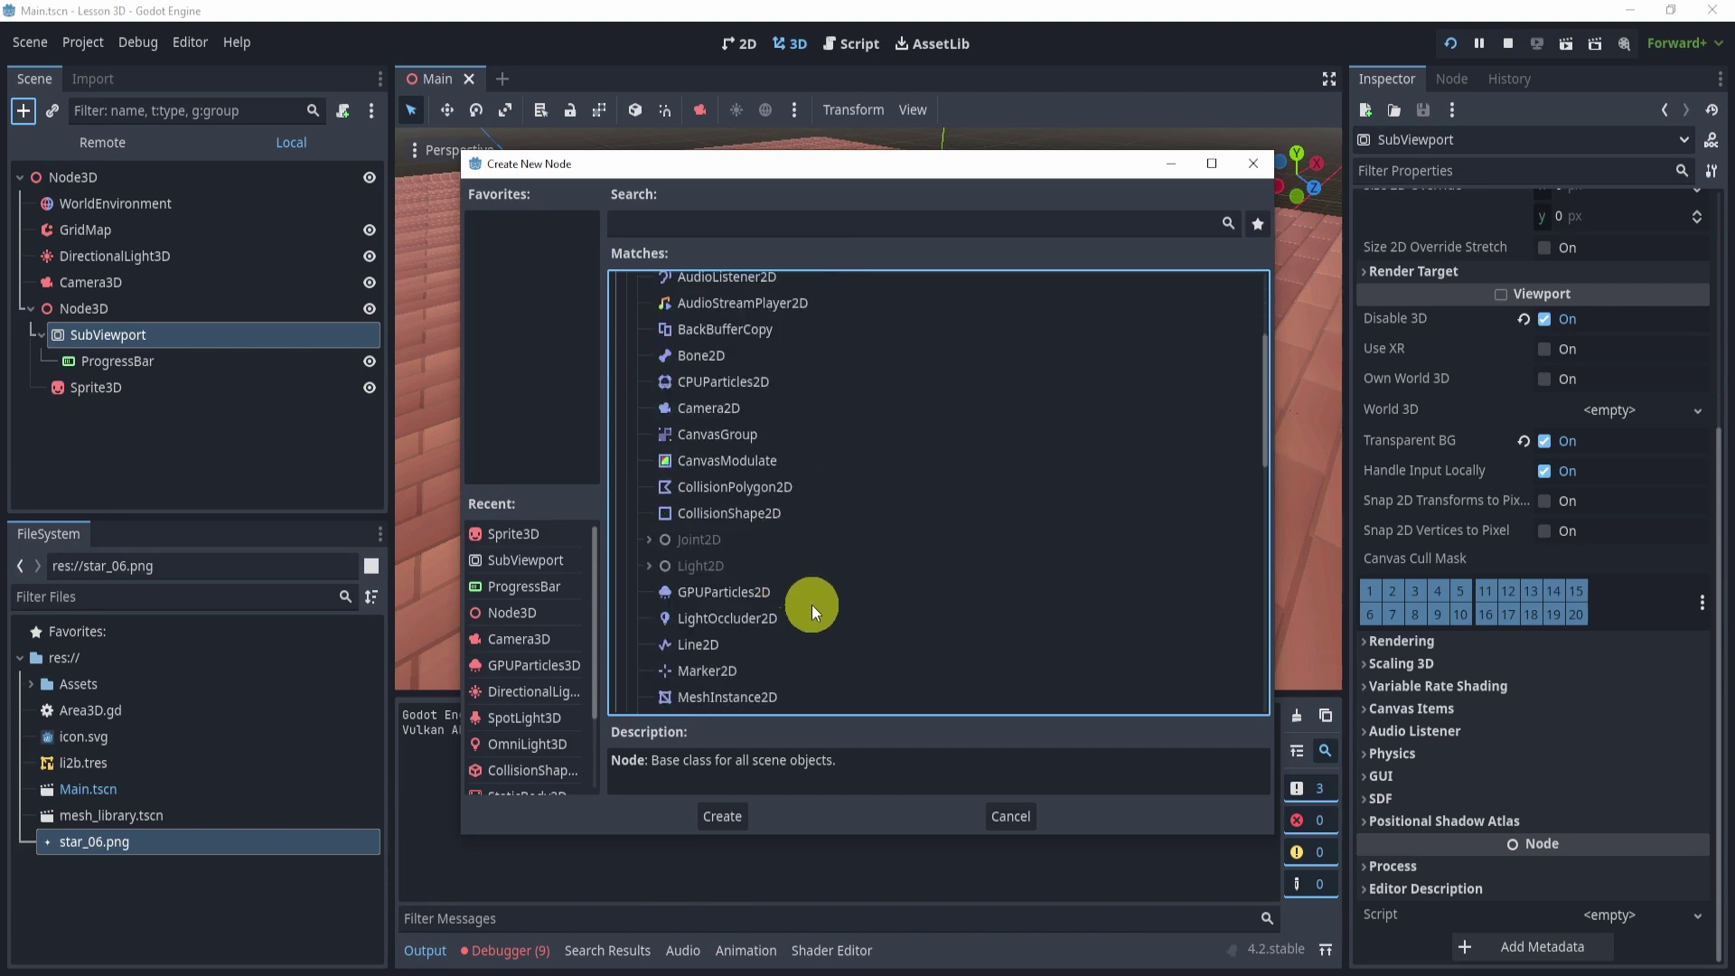
# Drag icon.svg from the FileSystem into SubViewport in the 2D workspace, creating the Icon node
pyautogui.click(994, 816)
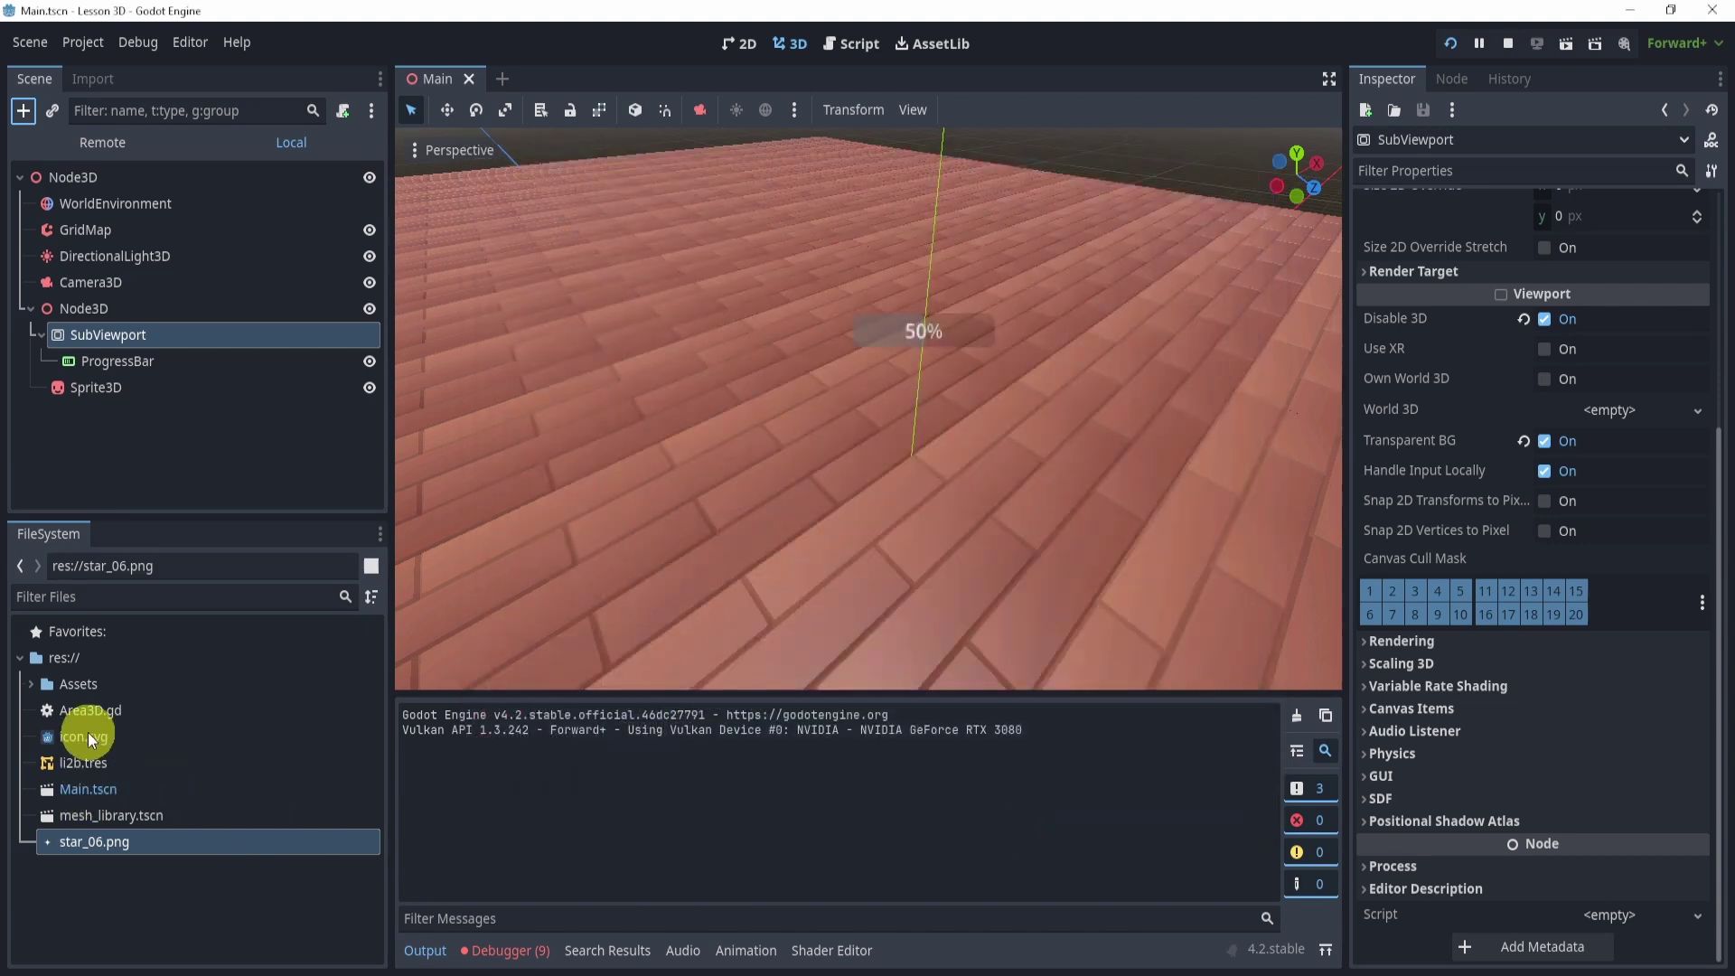
pyautogui.moveTo(86, 736); pyautogui.dragTo(204, 535)
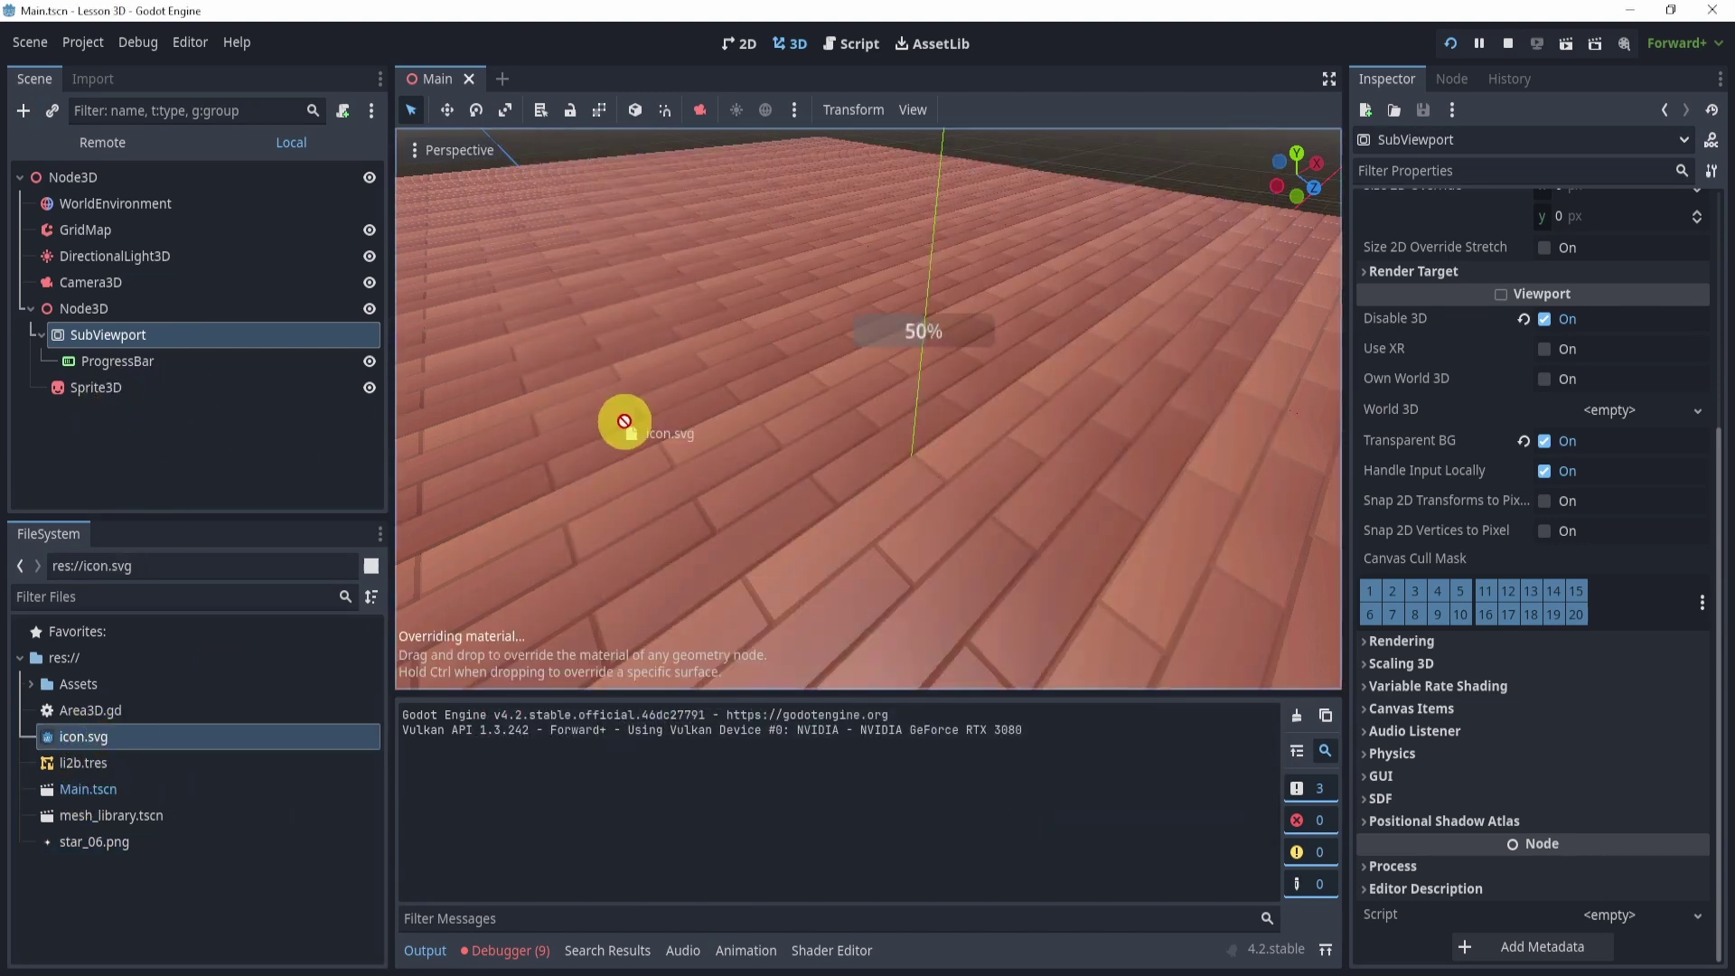
pyautogui.click(739, 41)
pyautogui.moveTo(222, 736); pyautogui.dragTo(118, 361)
pyautogui.click(158, 361)
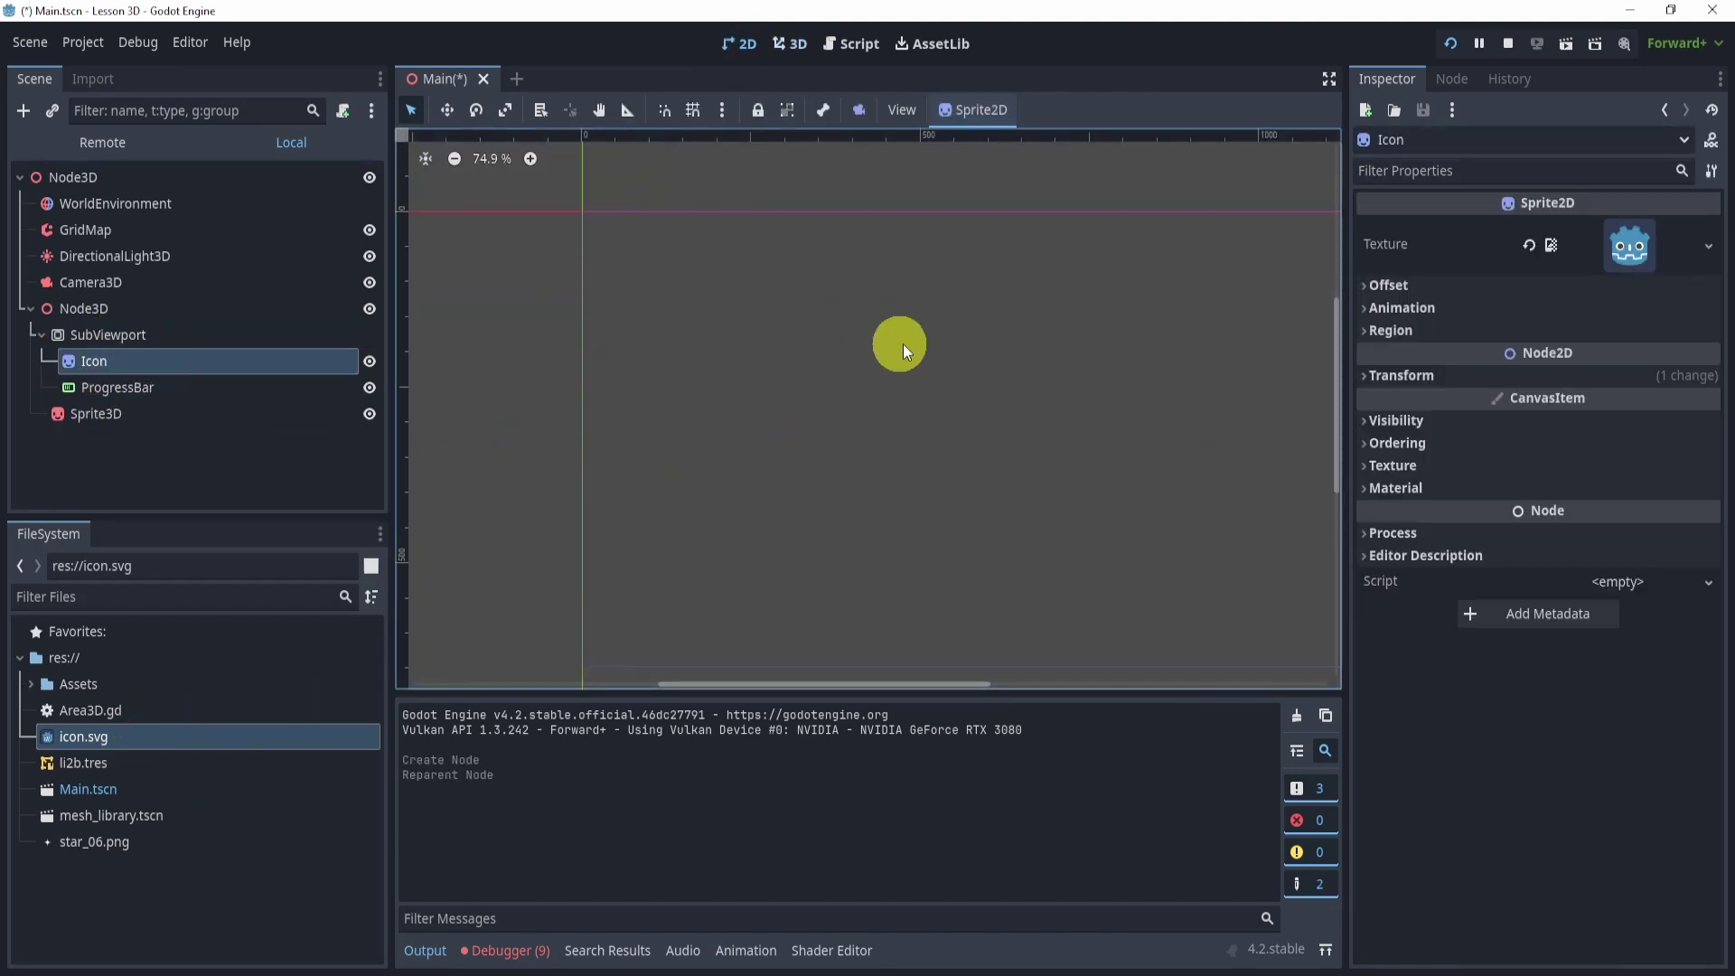
# Switch to the move tool and reselect the Icon node
pyautogui.click(873, 407)
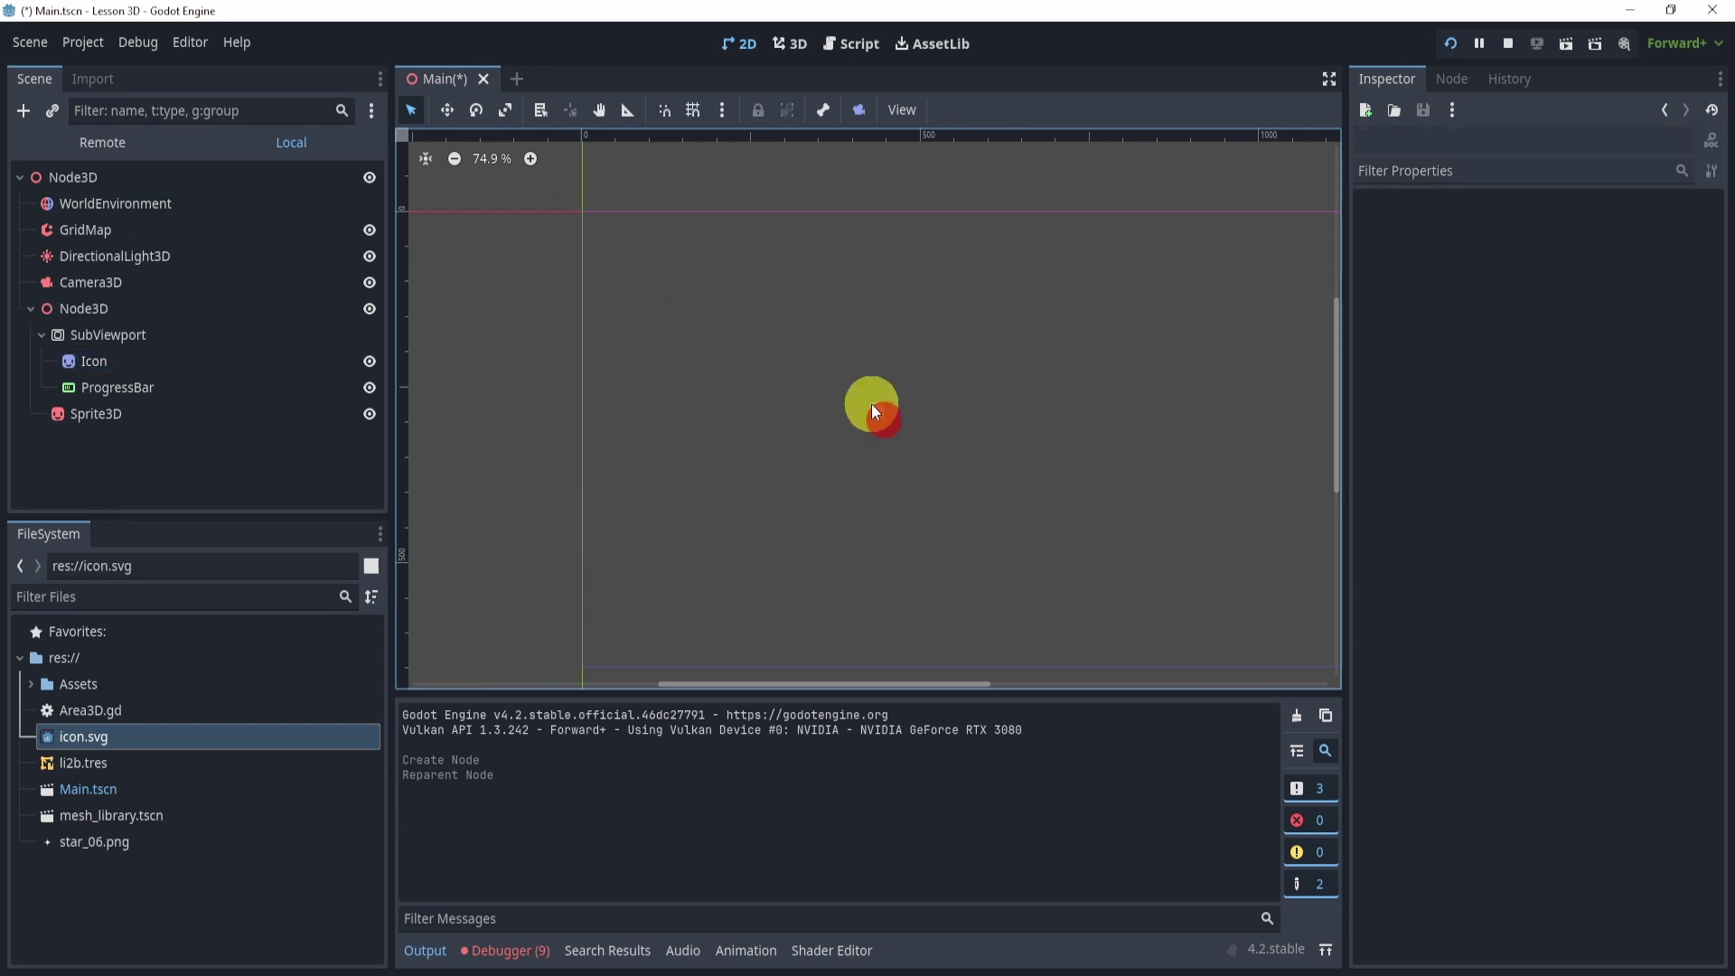
pyautogui.click(444, 109)
pyautogui.click(206, 358)
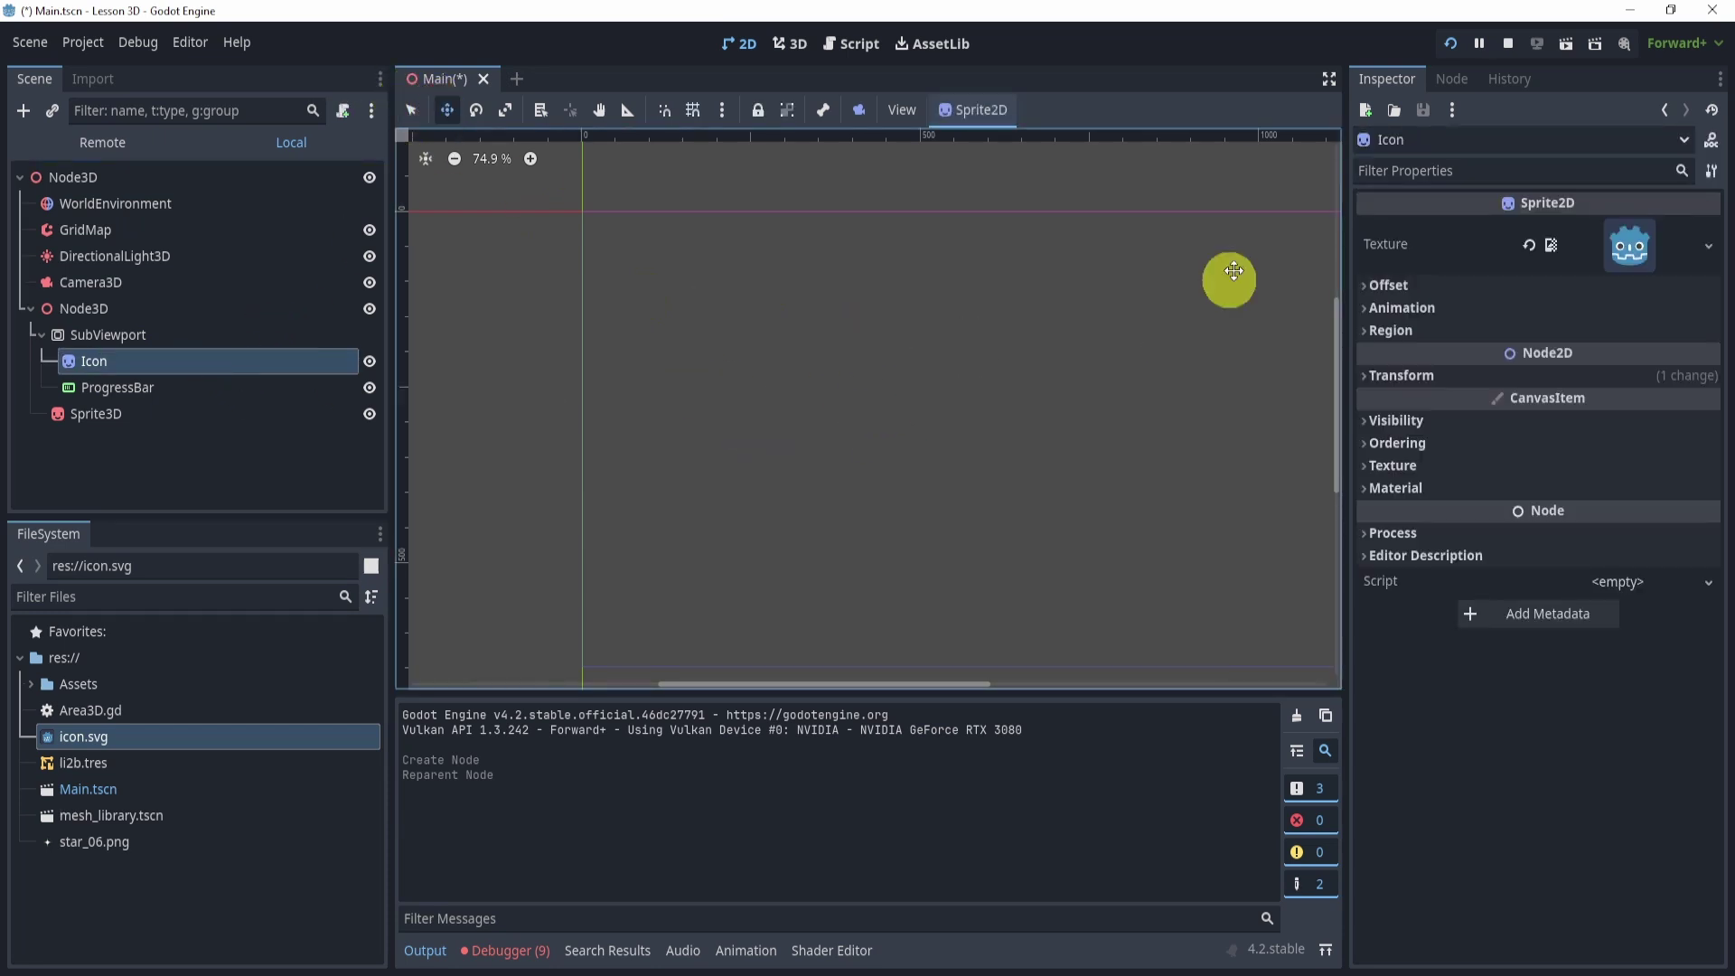
# Resize the SubViewport to 512 × 512 px, then test-run the scene and close it
pyautogui.click(106, 336)
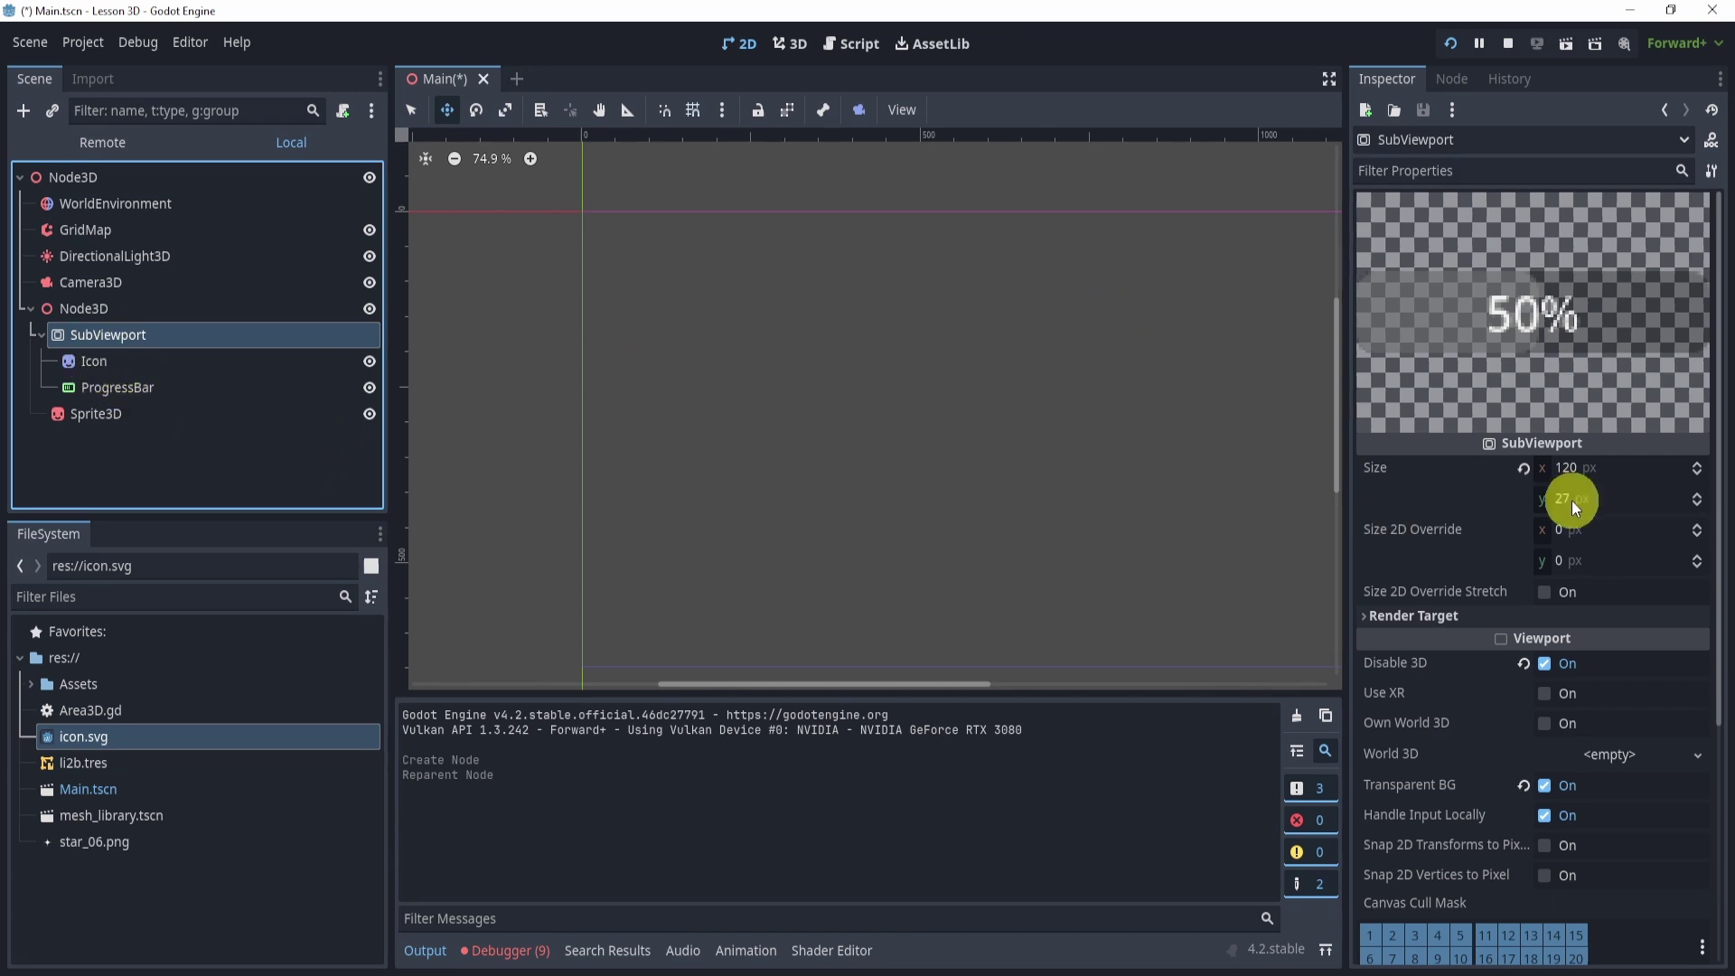
pyautogui.click(1525, 470)
pyautogui.click(1450, 43)
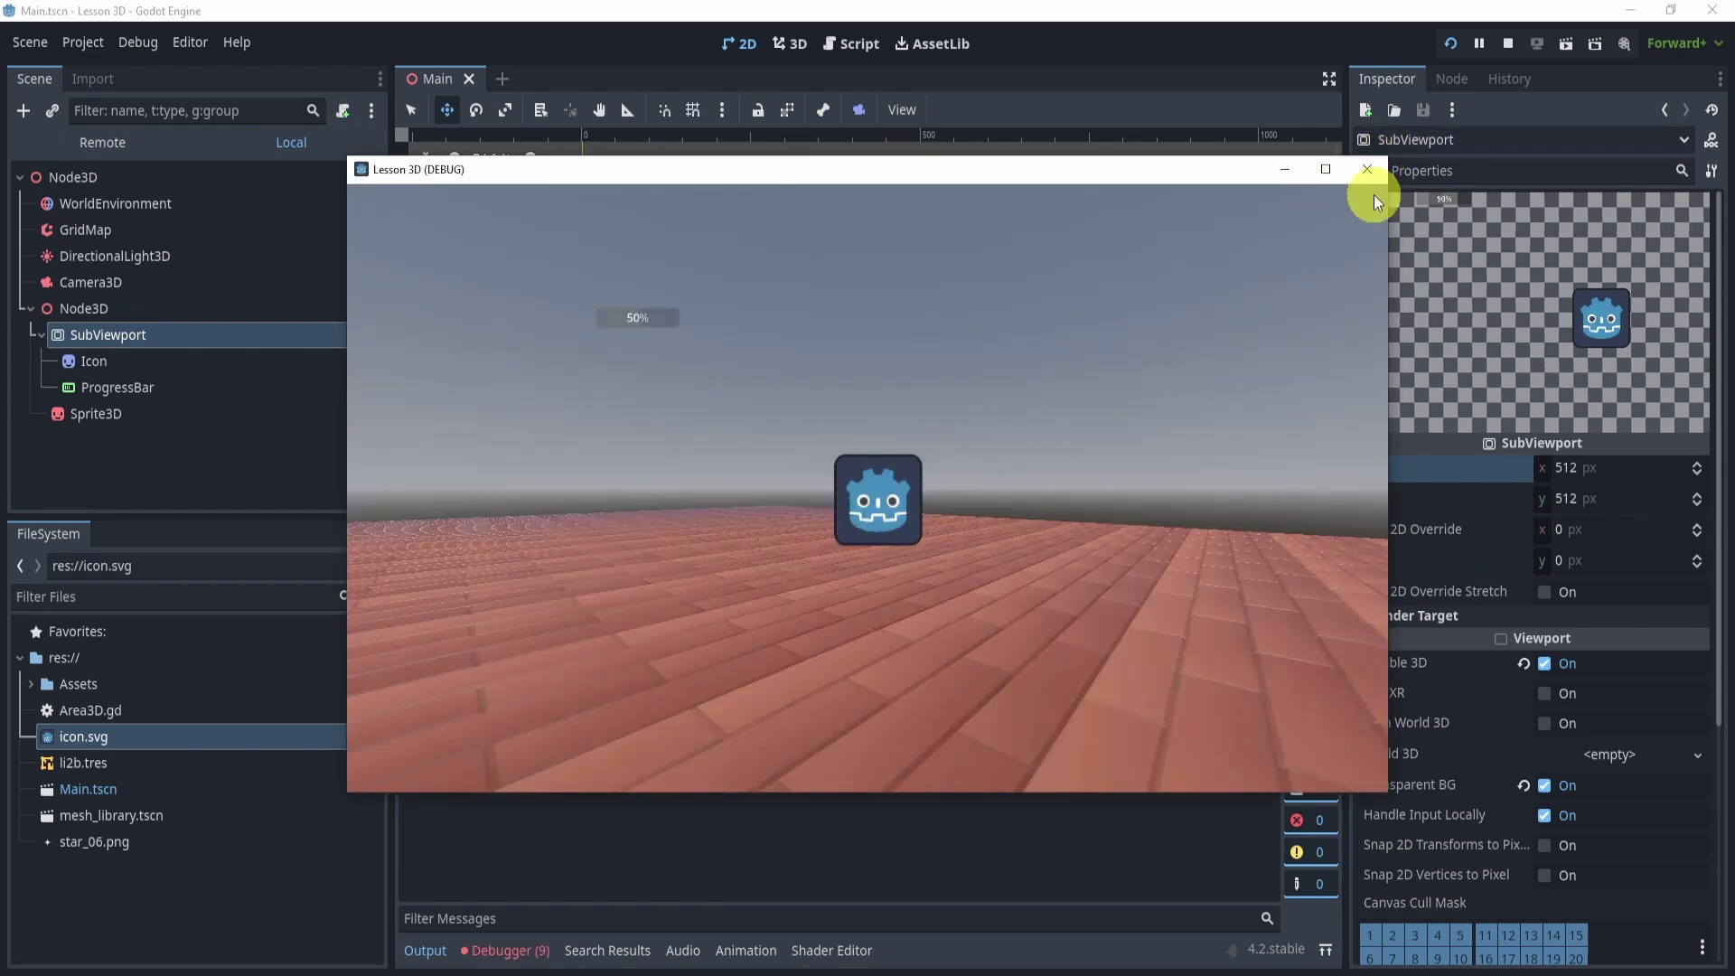
pyautogui.click(1368, 169)
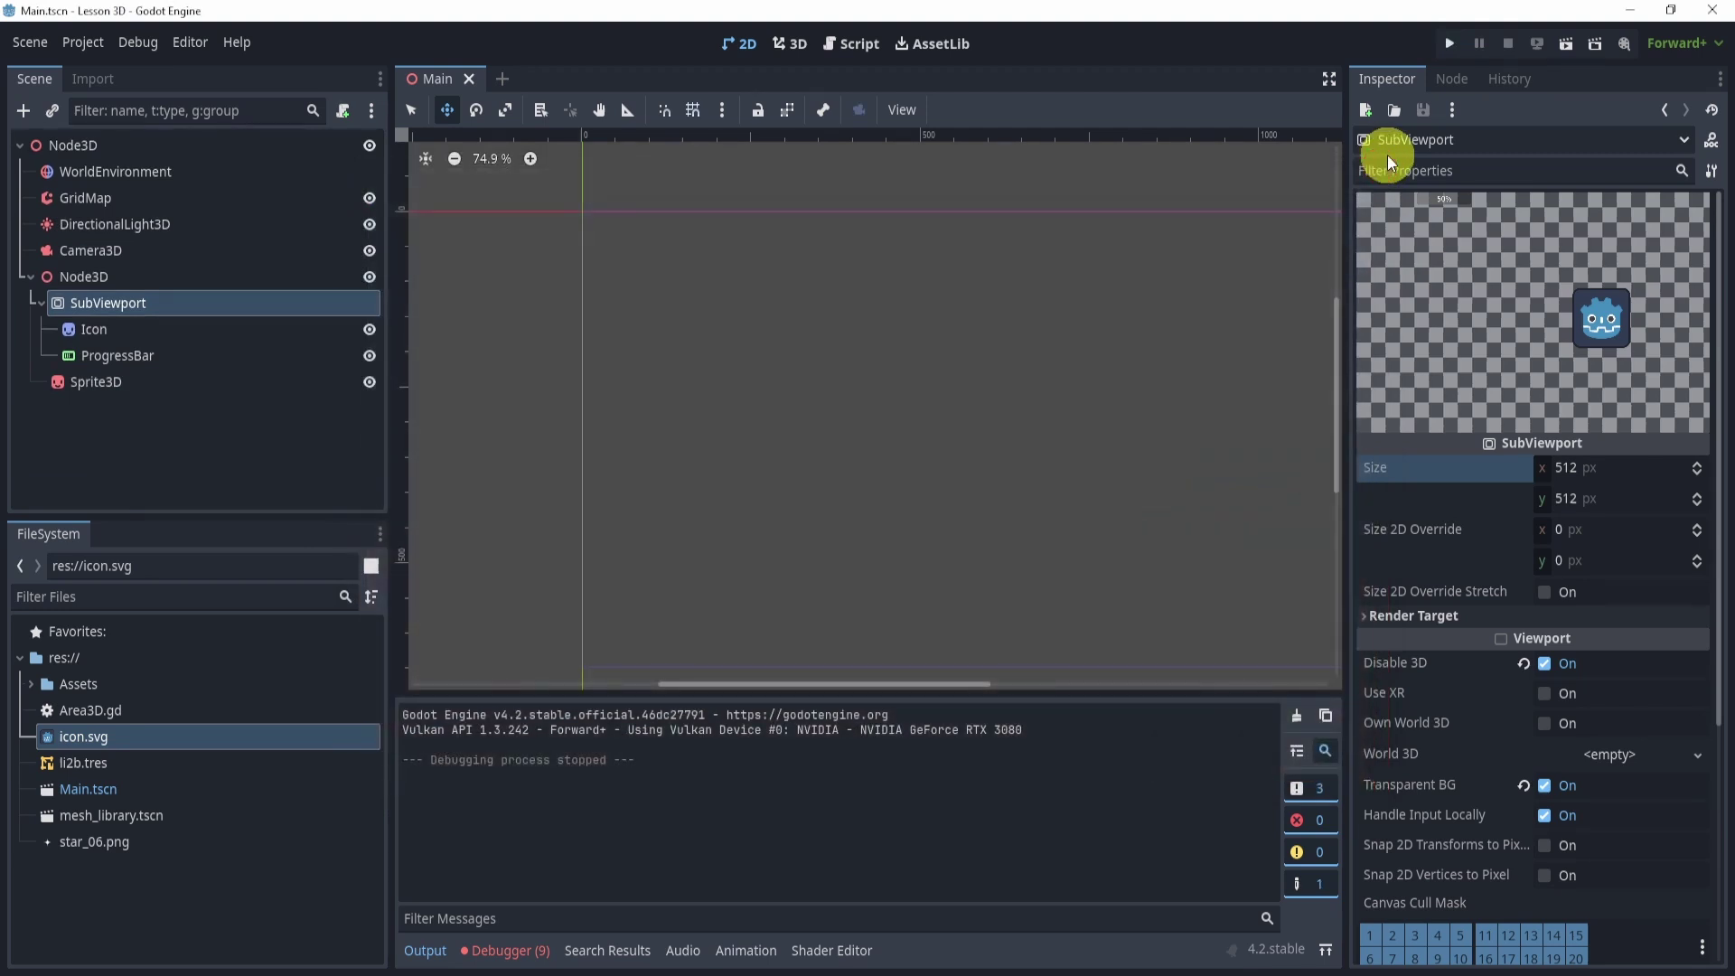